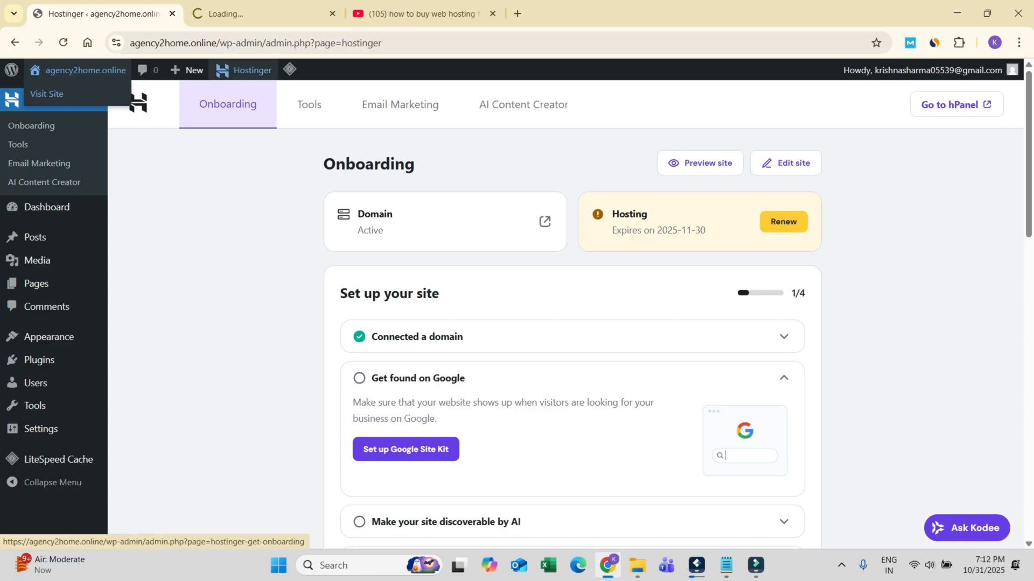
Step: Check the site's current front page and open the upload form for adding a new theme in the WordPress dashboard
{"action": "left_click", "coordinate": [261, 14]}
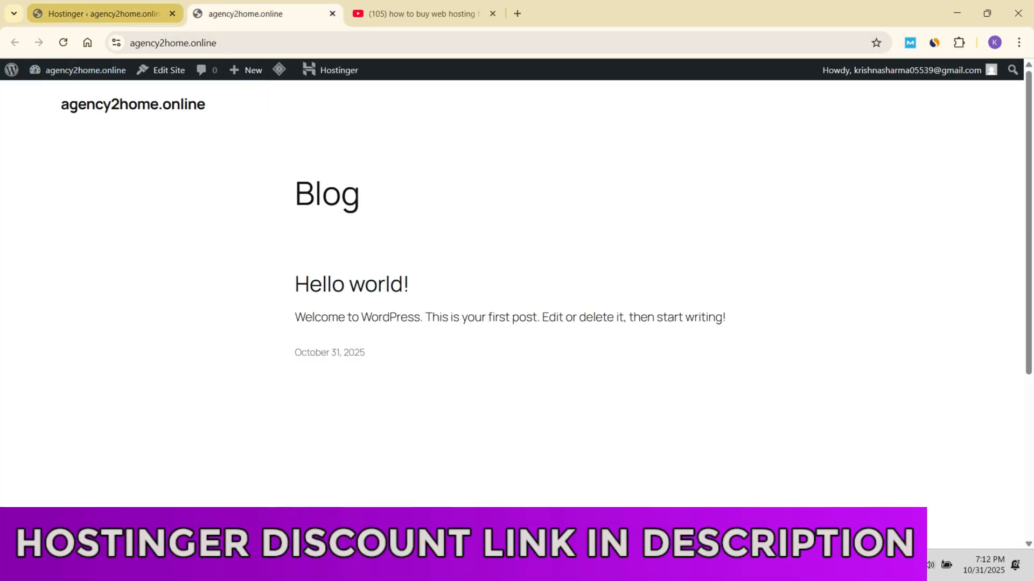
{"action": "left_click", "coordinate": [104, 14]}
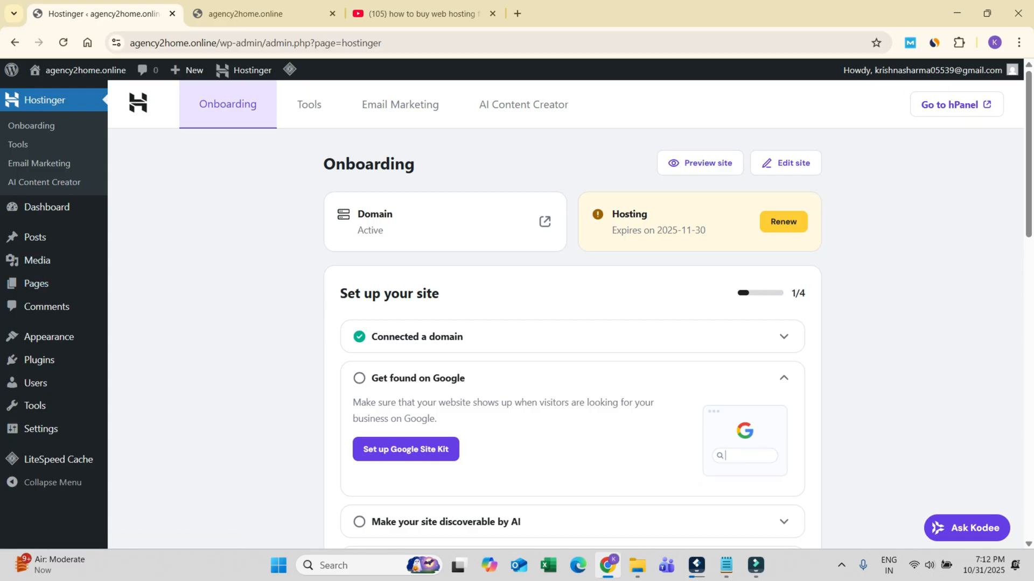
{"action": "mouse_move", "coordinate": [48, 337]}
{"action": "left_click", "coordinate": [132, 339]}
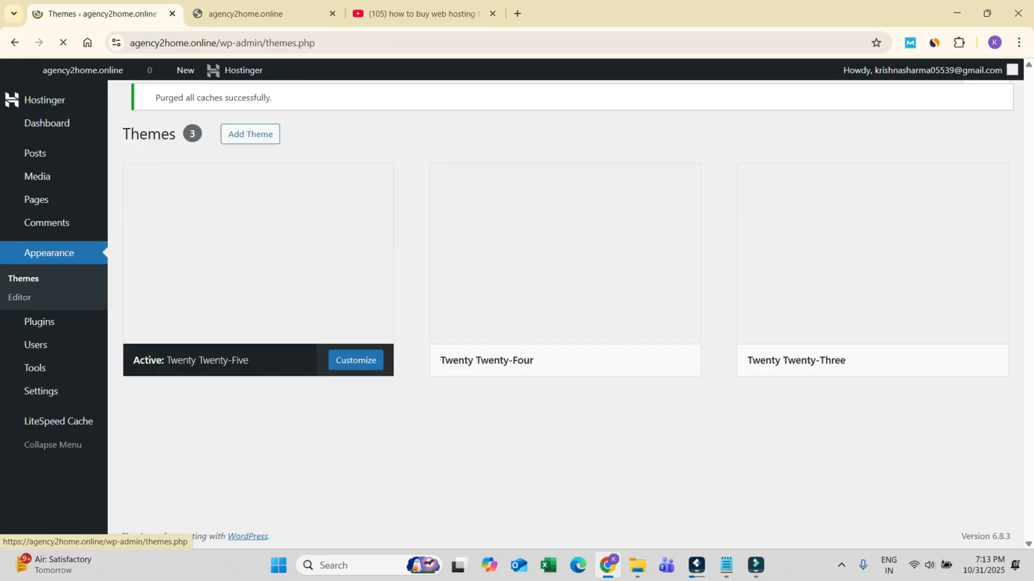
{"action": "left_click", "coordinate": [253, 104]}
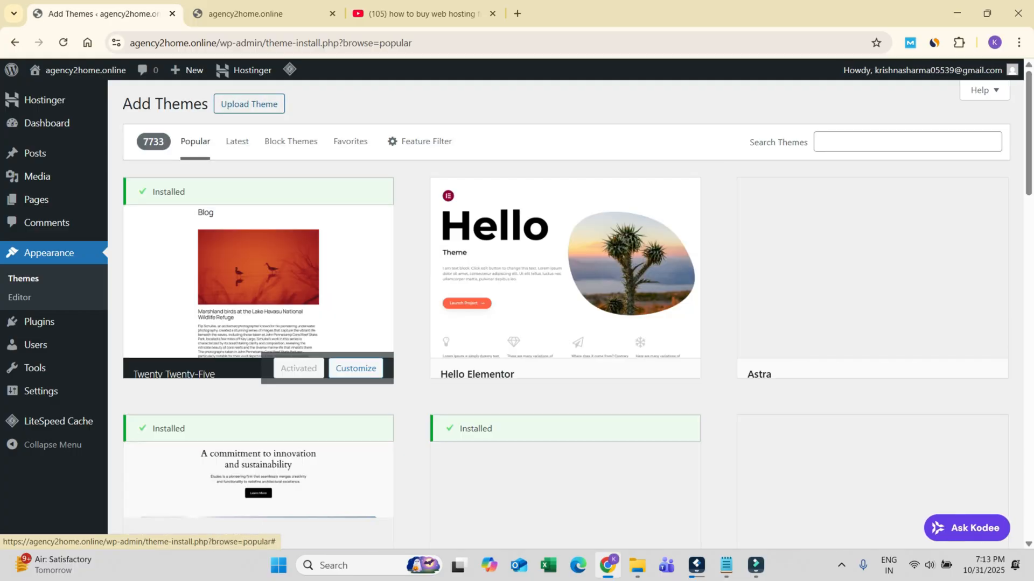
{"action": "left_click", "coordinate": [249, 104]}
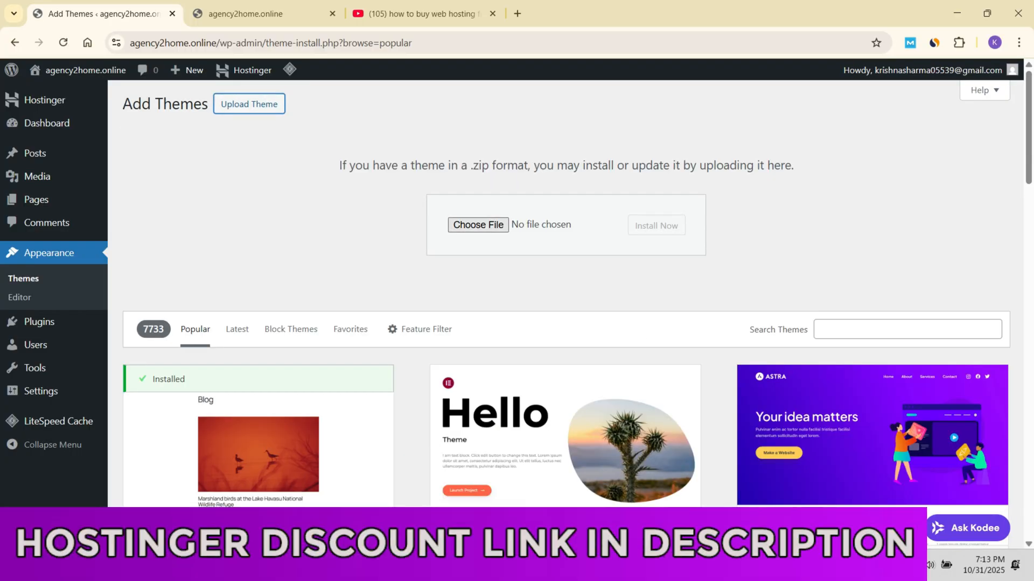
Step: Start choosing a theme file and browse from Downloads through "New folder (161)" into the "mainfiles drake" folder
{"action": "left_click", "coordinate": [478, 225]}
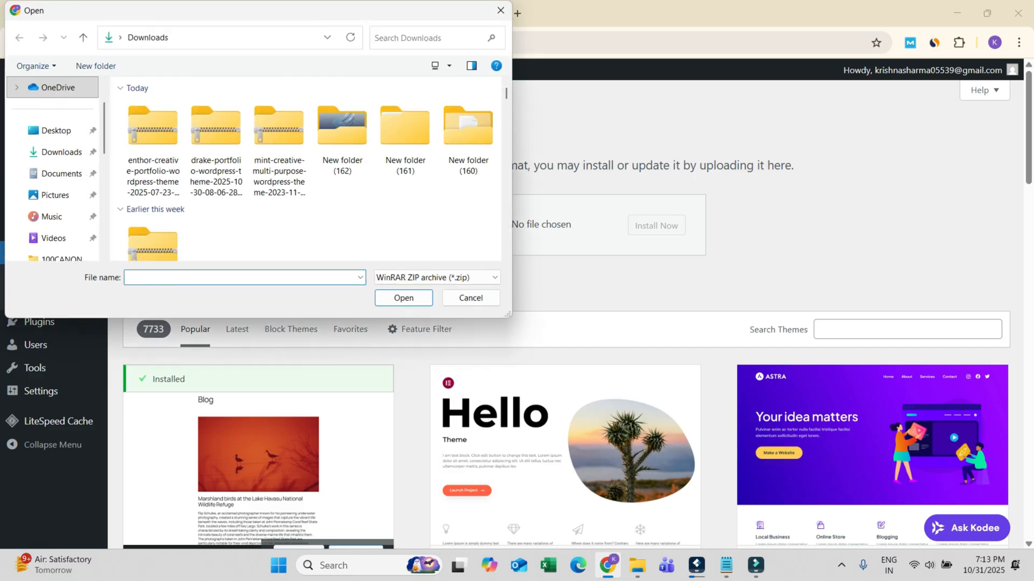
{"action": "double_click", "coordinate": [405, 129]}
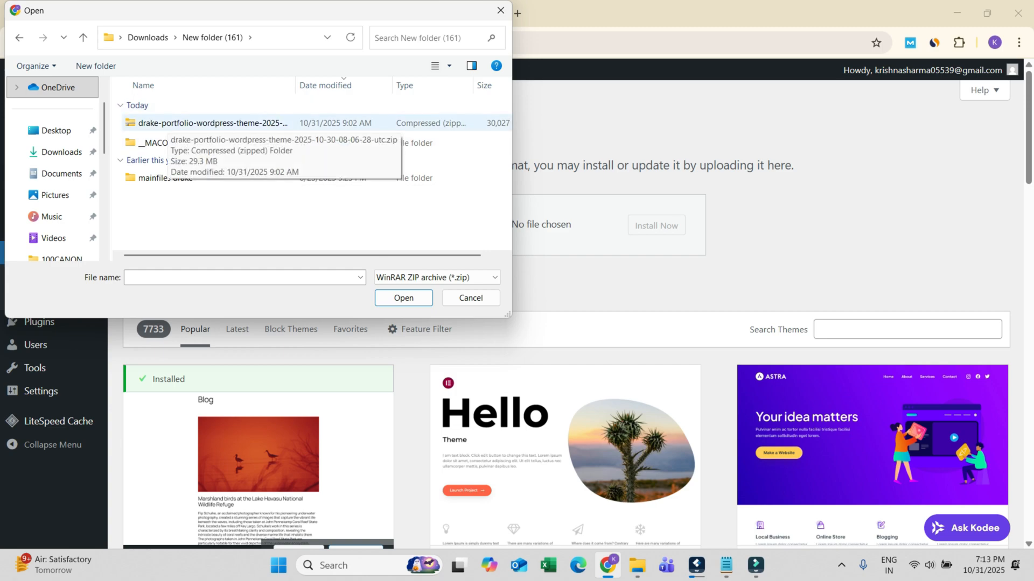
{"action": "left_click", "coordinate": [169, 123]}
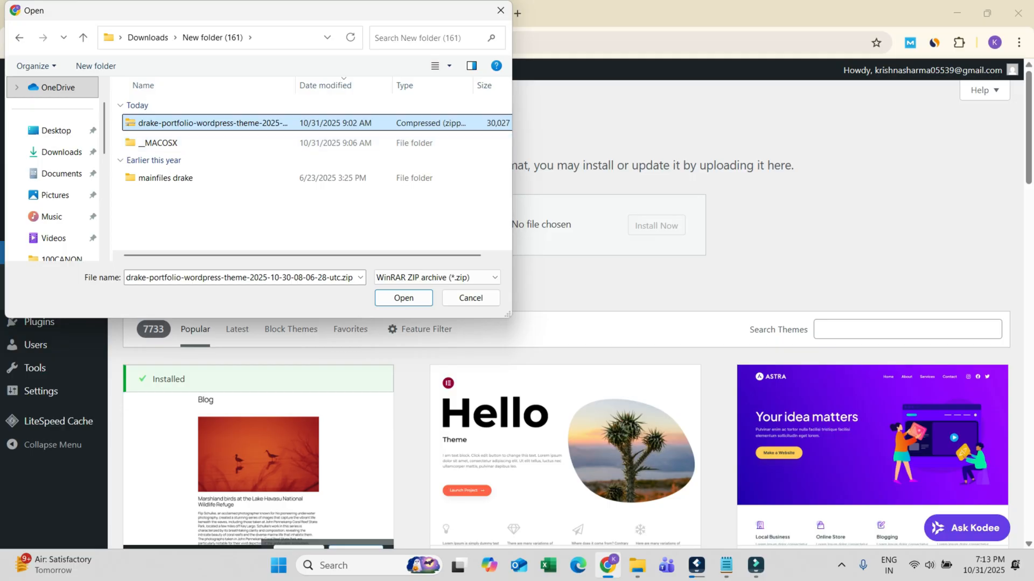
{"action": "right_click", "coordinate": [203, 122]}
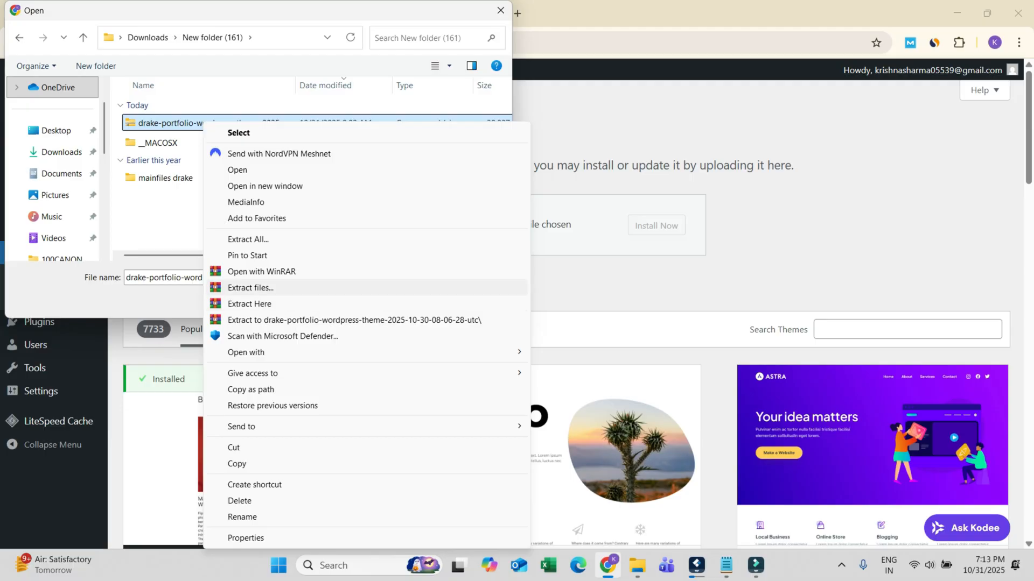
{"action": "left_click", "coordinate": [180, 221]}
{"action": "left_click", "coordinate": [175, 178]}
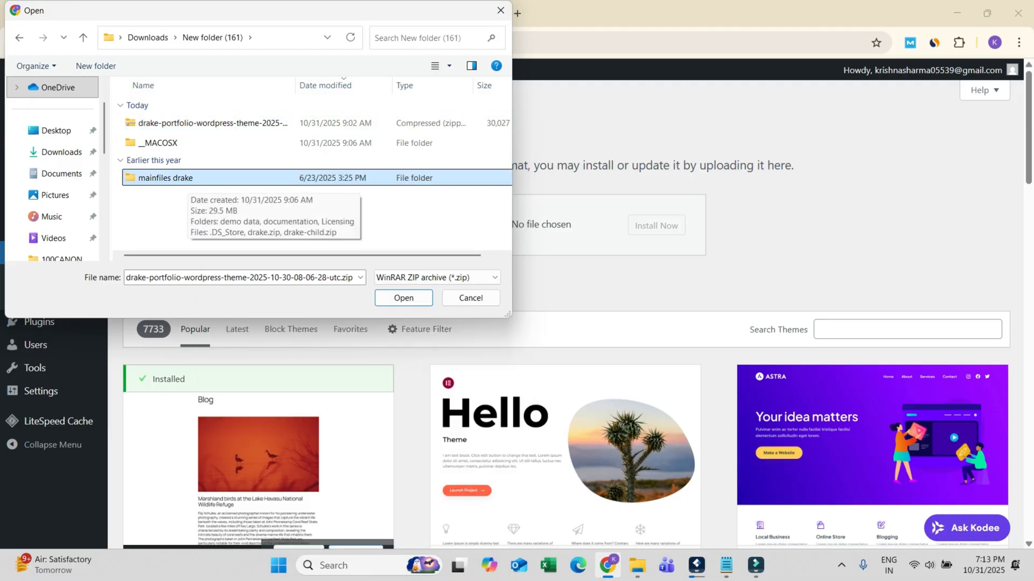
{"action": "double_click", "coordinate": [178, 178]}
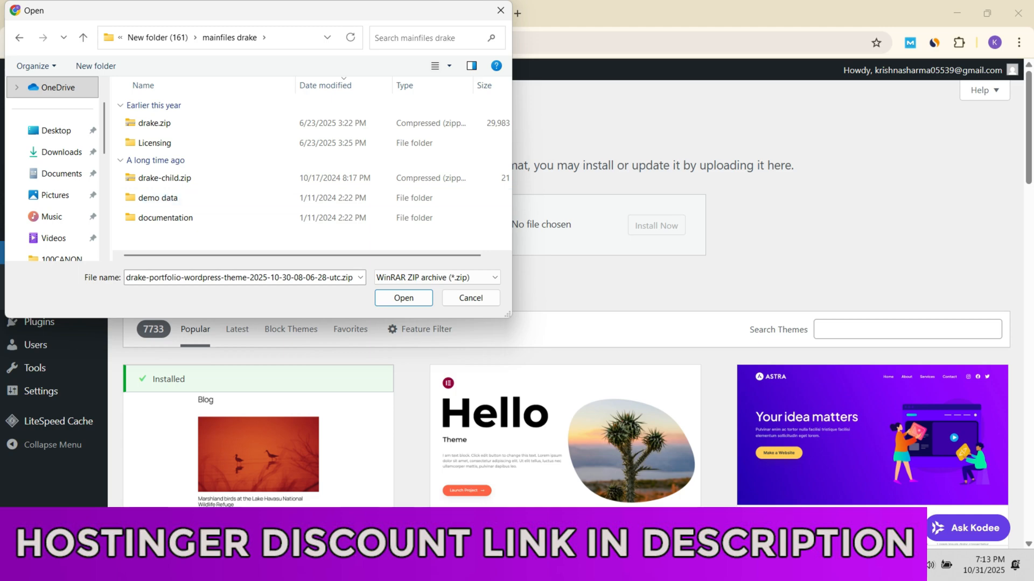
{"action": "left_click", "coordinate": [172, 123]}
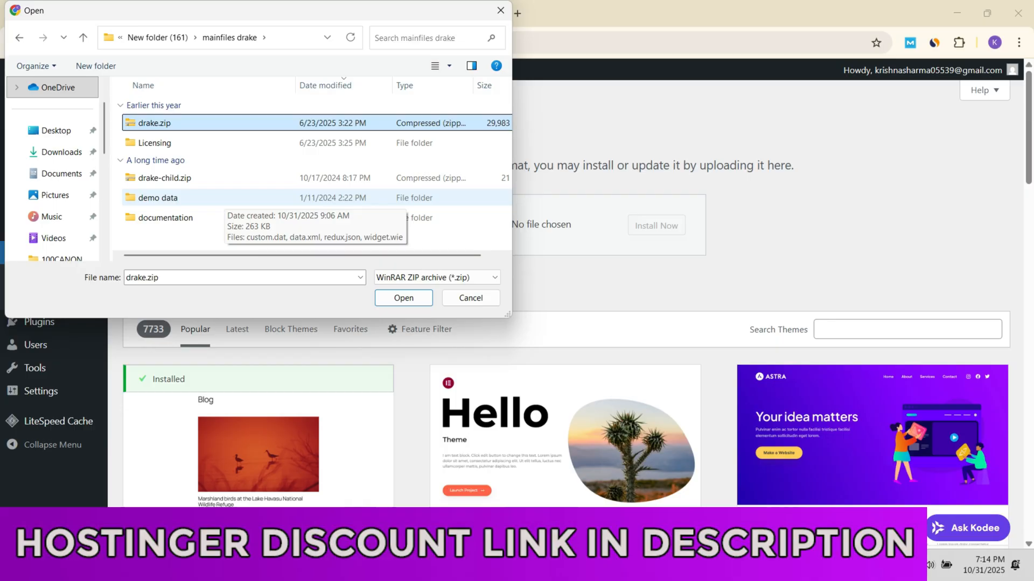
{"action": "left_click", "coordinate": [83, 38]}
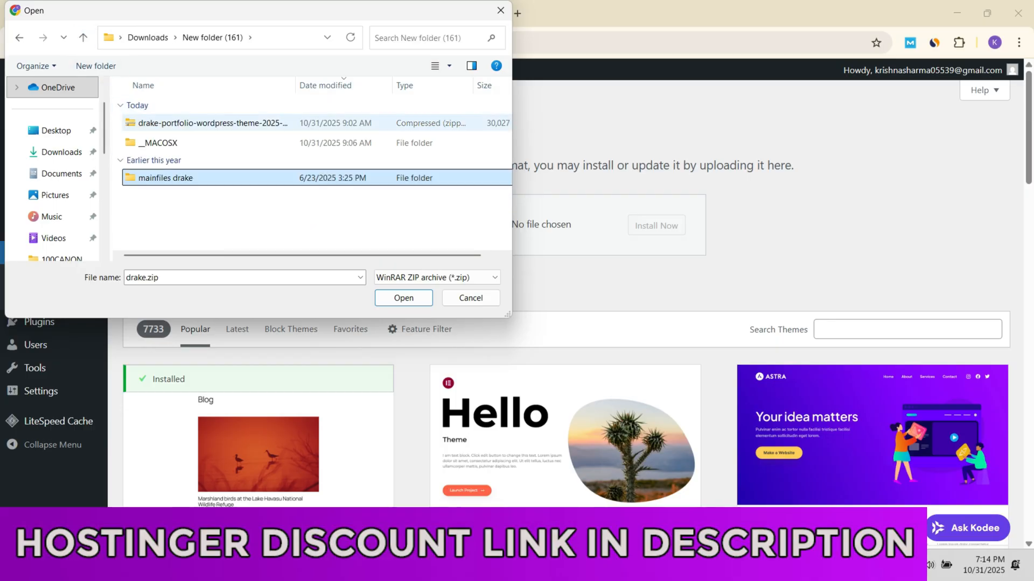
{"action": "left_click", "coordinate": [207, 123]}
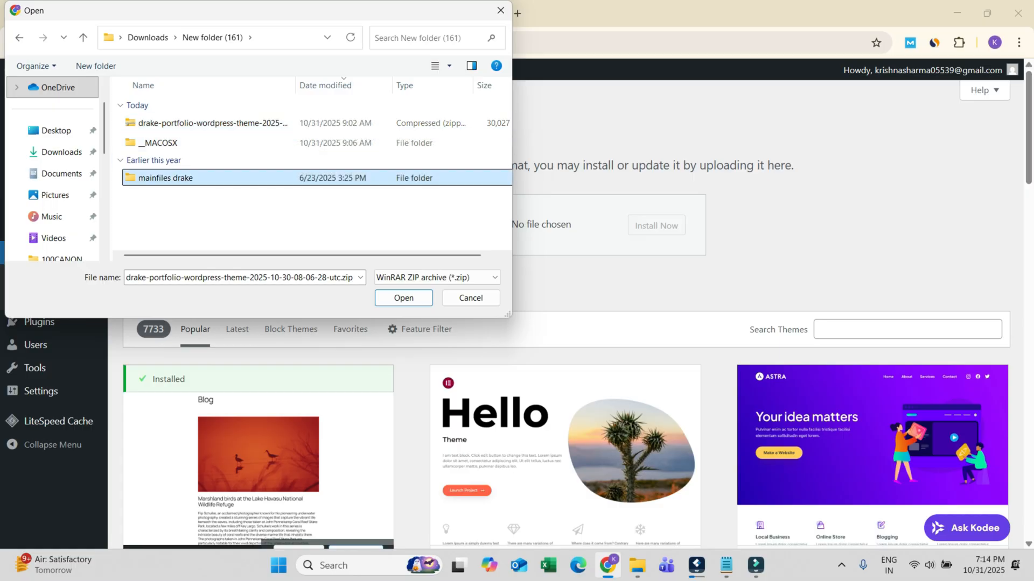
Step: Upload drake.zip from the "mainfiles drake" folder, then install and activate the Drake theme
{"action": "double_click", "coordinate": [166, 178]}
{"action": "left_click", "coordinate": [161, 123]}
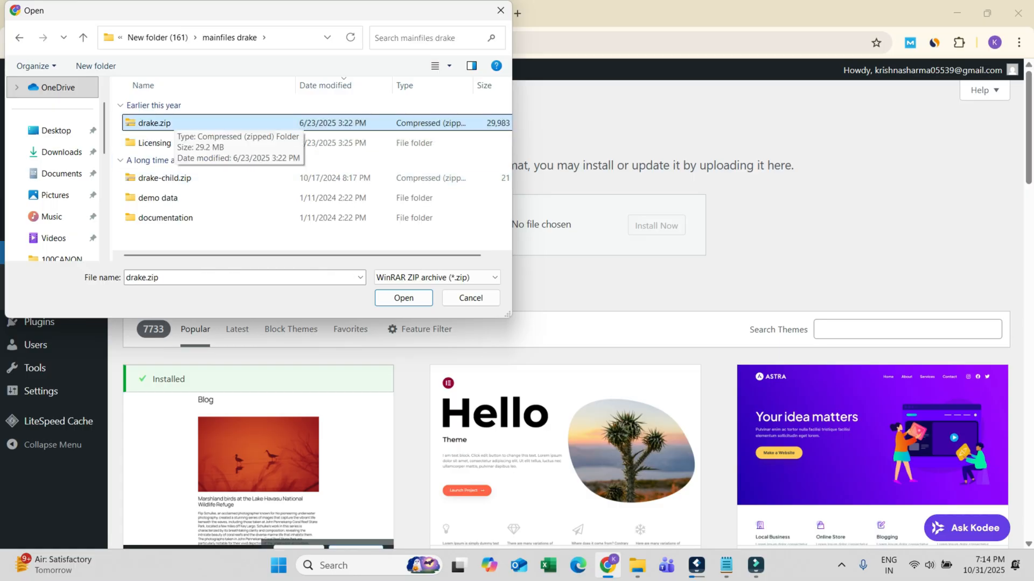
{"action": "key", "text": "Return"}
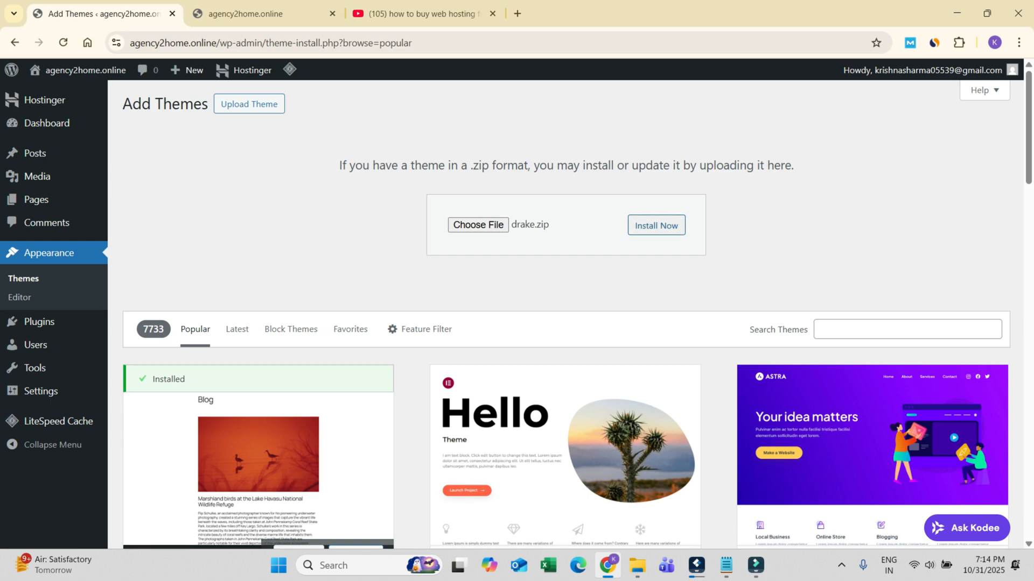
{"action": "left_click", "coordinate": [656, 226]}
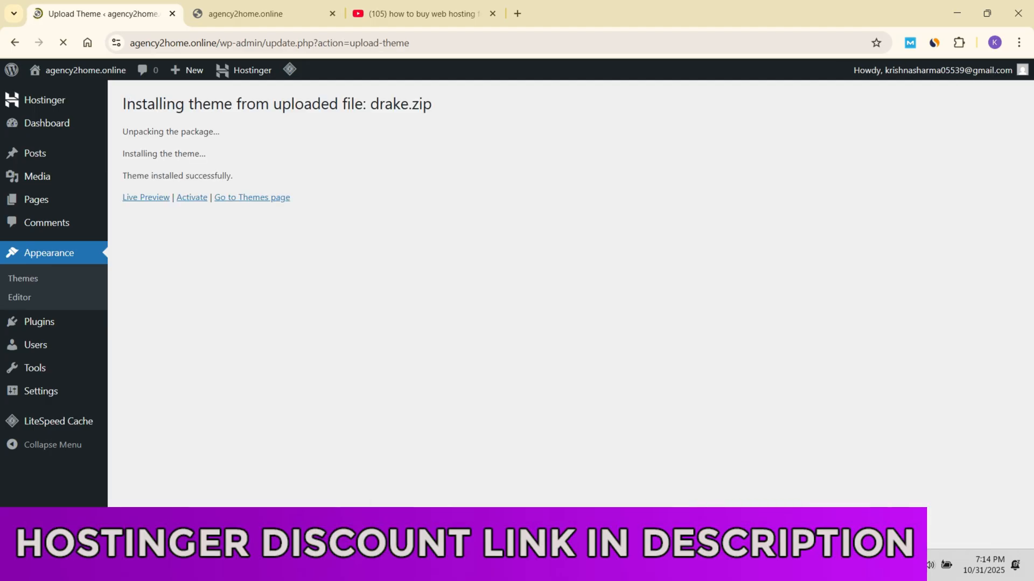
{"action": "left_click", "coordinate": [192, 197]}
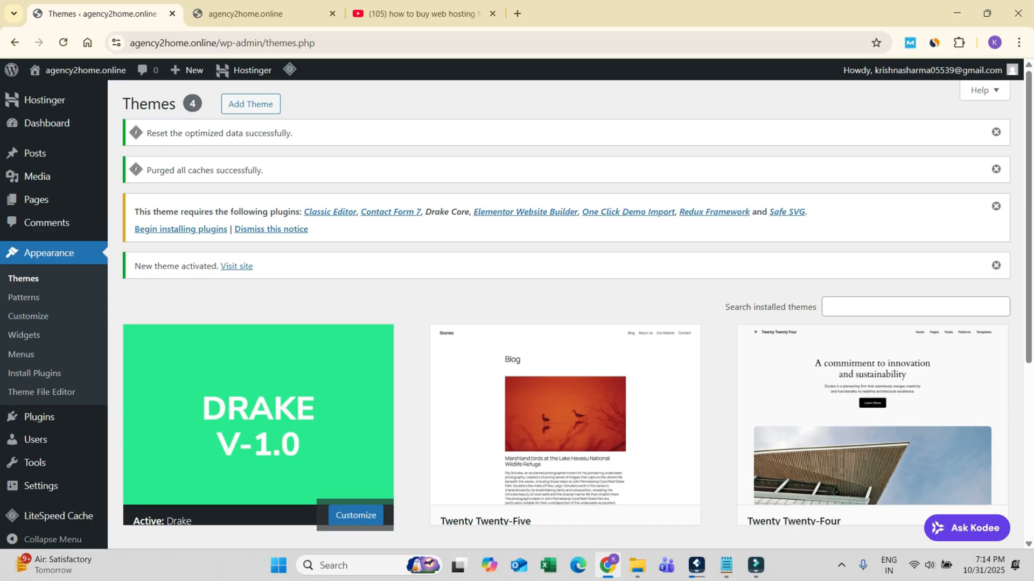
{"action": "mouse_move", "coordinate": [726, 565]}
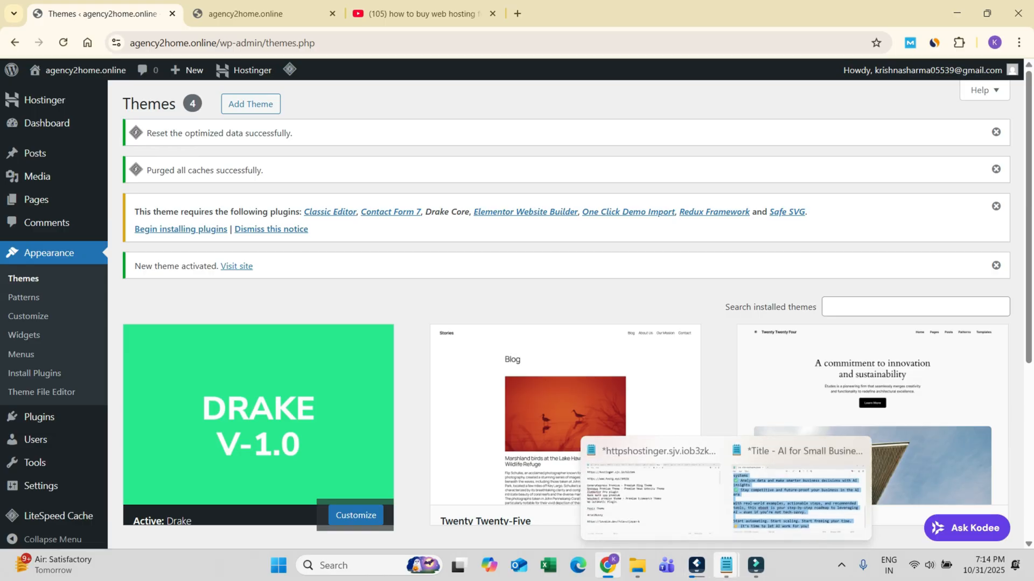
{"action": "left_click", "coordinate": [646, 485]}
{"action": "left_click_drag", "start_coordinate": [378, 68], "coordinate": [10, 68]}
{"action": "key", "text": "ctrl+c"}
{"action": "key", "text": "alt+Tab"}
{"action": "key", "text": "ctrl+t"}
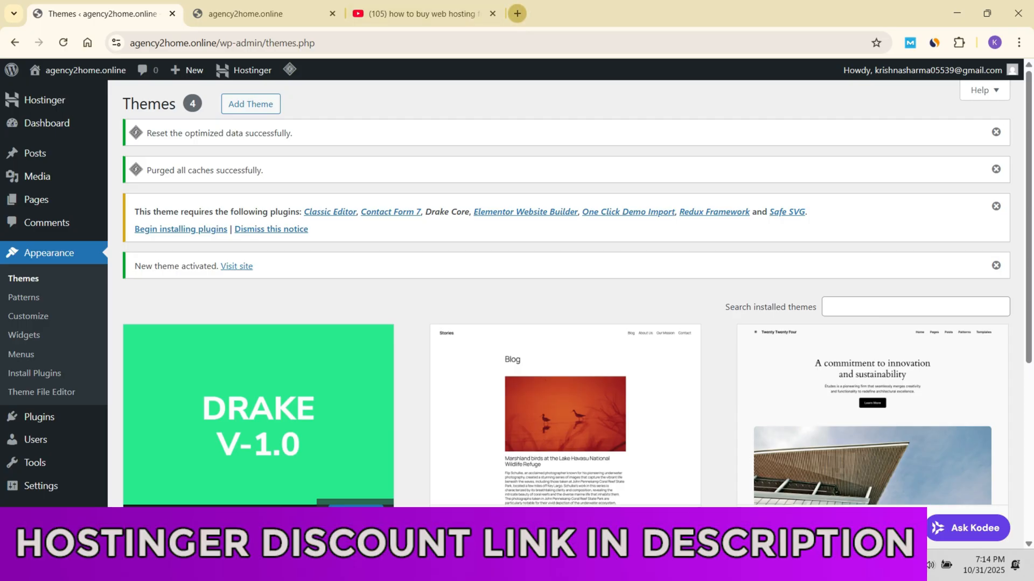
{"action": "key", "text": "ctrl+v"}
{"action": "key", "text": "Return"}
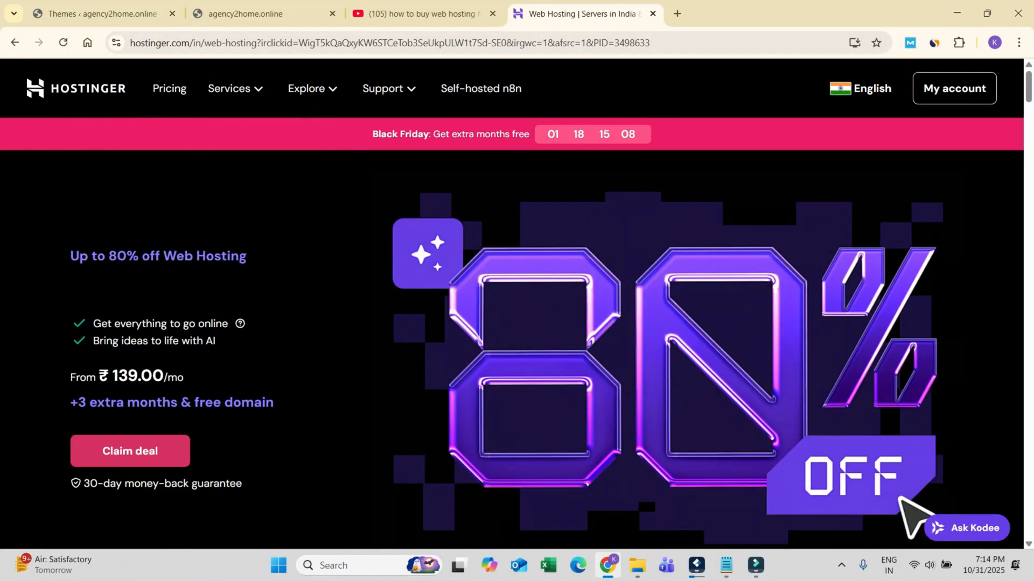
Step: Go to Hostinger's Managed hosting for WordPress offers and choose the Premium plan
{"action": "left_click", "coordinate": [235, 89]}
{"action": "left_click", "coordinate": [233, 207]}
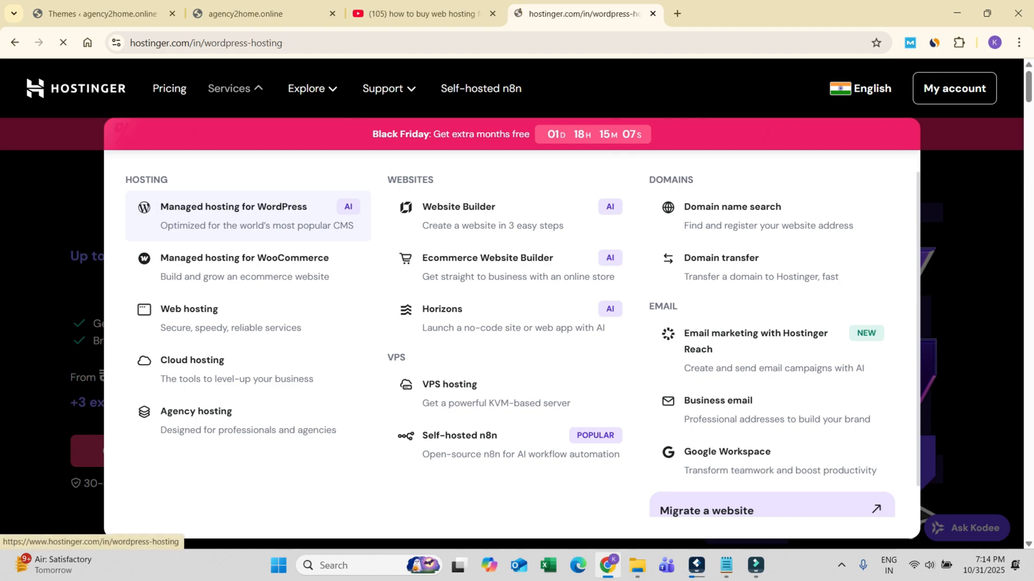
{"action": "left_click_drag", "start_coordinate": [1029, 86], "coordinate": [1028, 406]}
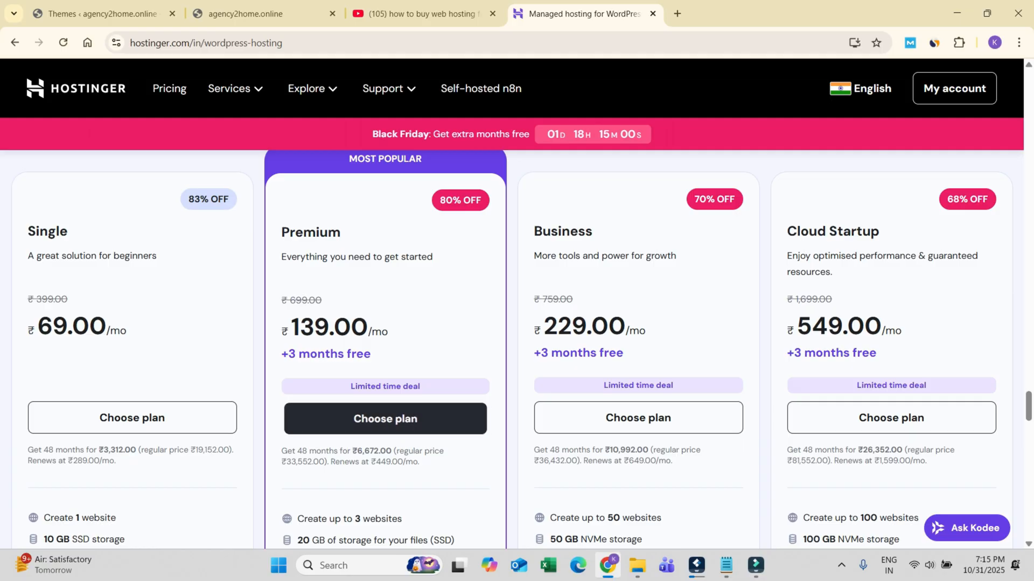
{"action": "left_click", "coordinate": [385, 418]}
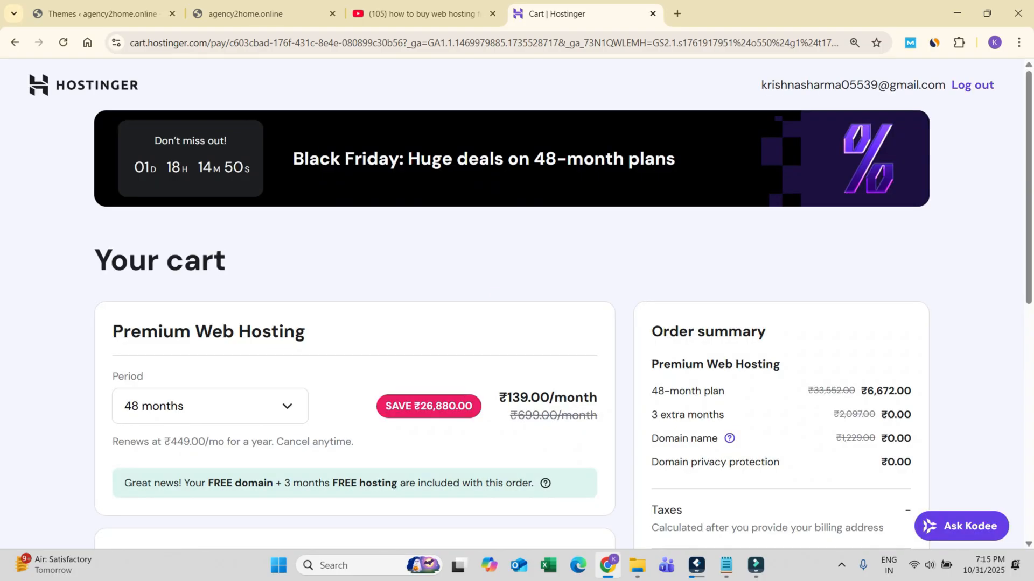
Step: Set the Premium Web Hosting period in the cart to 12 months
{"action": "scroll", "coordinate": [770, 137], "scroll_direction": "down", "scroll_amount": 2}
{"action": "left_click", "coordinate": [210, 271]}
{"action": "left_click", "coordinate": [210, 346]}
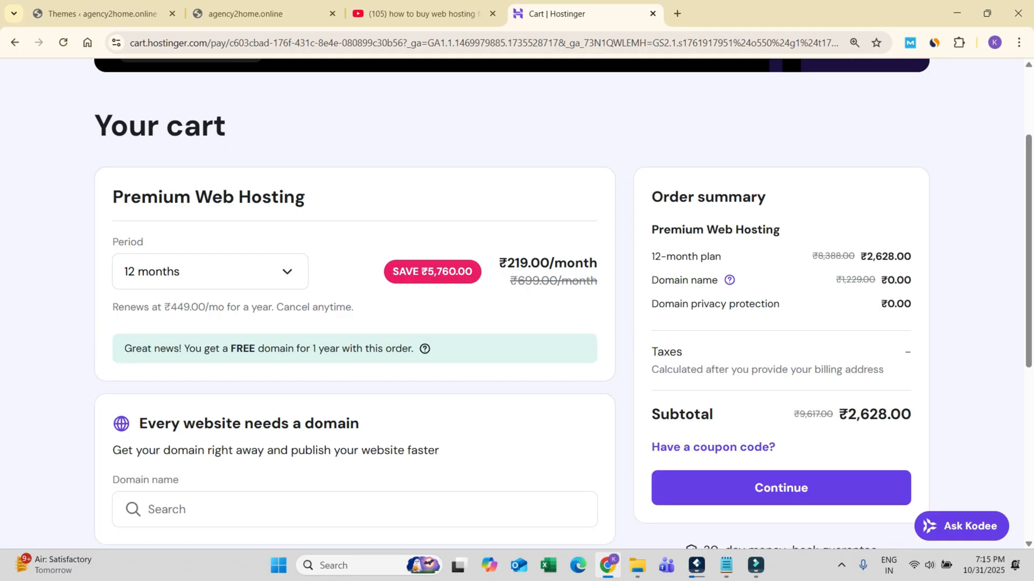
Step: Apply the coupon code HOSTINGER10 to the hosting order
{"action": "scroll", "coordinate": [713, 313], "scroll_direction": "down", "scroll_amount": 2}
{"action": "left_click", "coordinate": [713, 312]}
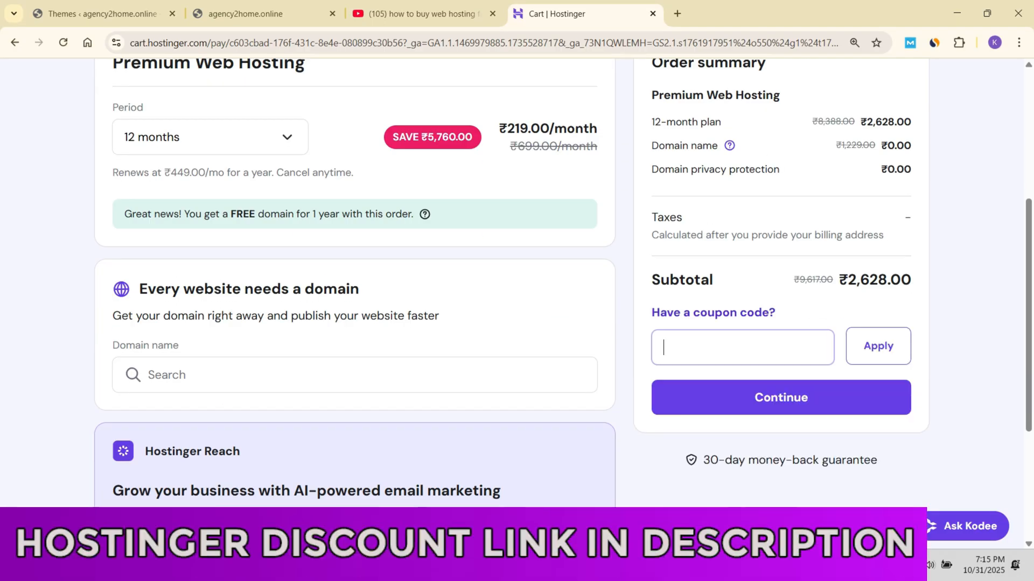
{"action": "type", "text": "HO"}
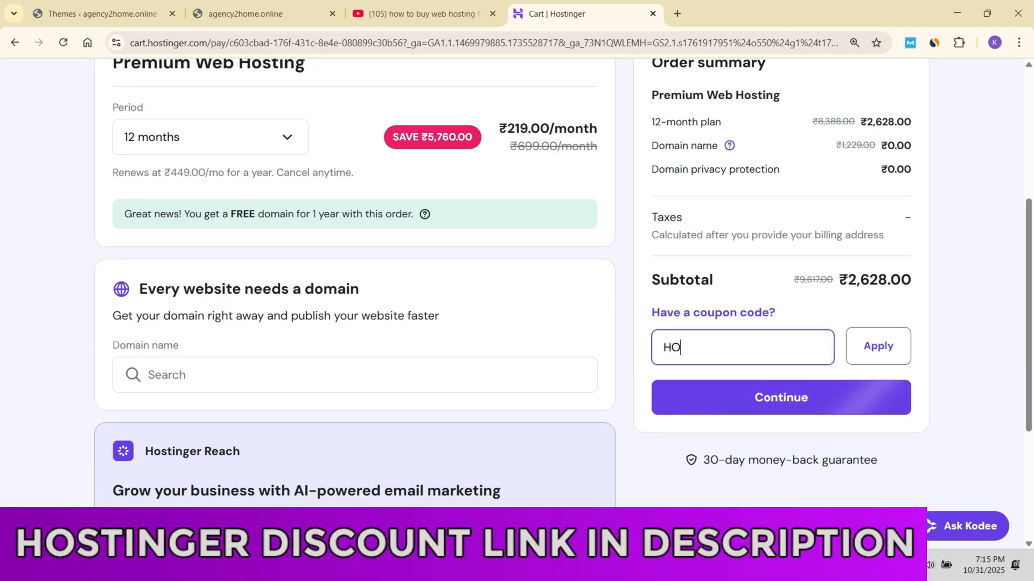
{"action": "type", "text": "STINGER10"}
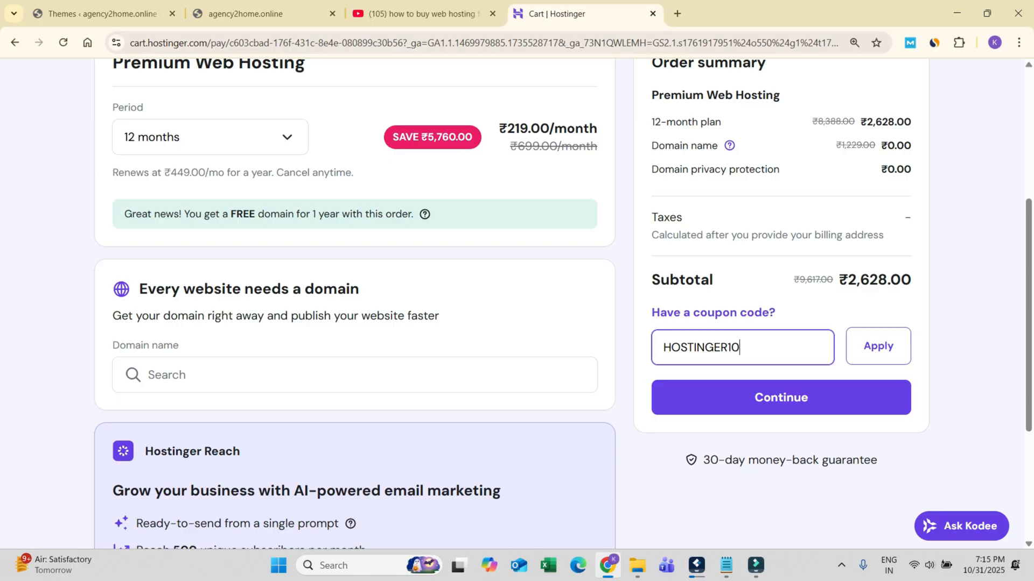
{"action": "left_click", "coordinate": [878, 346]}
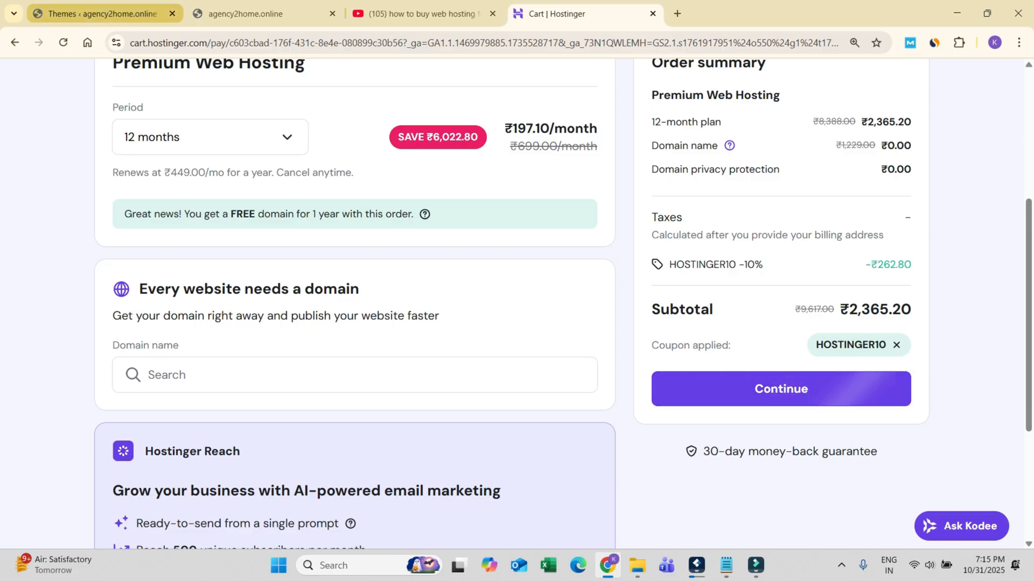
Step: Return to the WordPress Themes page, highlight the list of premium themes and plugins in the Notepad notes, and minimize Notepad
{"action": "left_click", "coordinate": [103, 13]}
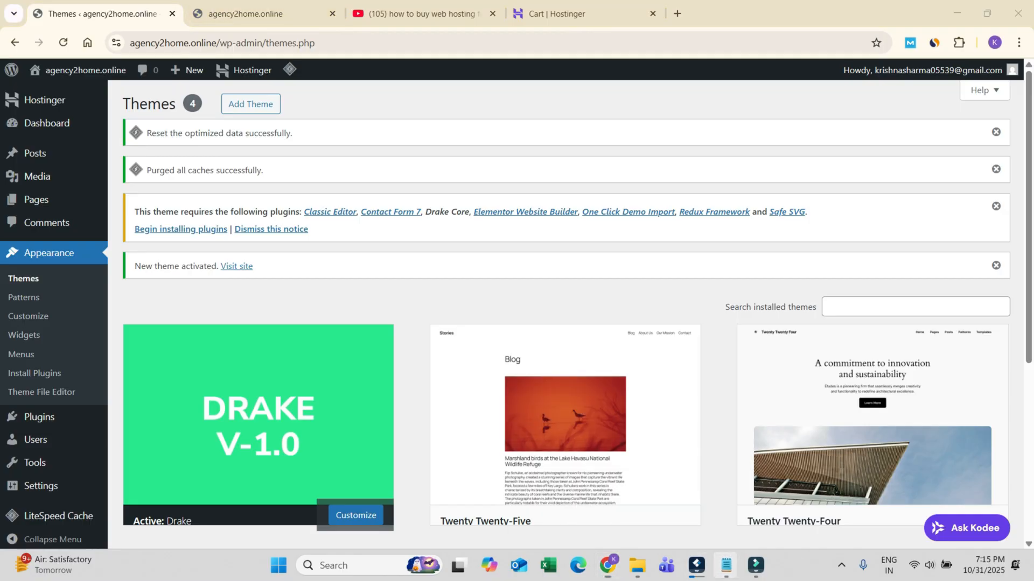
{"action": "mouse_move", "coordinate": [727, 566]}
{"action": "left_click", "coordinate": [646, 490]}
{"action": "left_click_drag", "start_coordinate": [11, 169], "coordinate": [235, 296]}
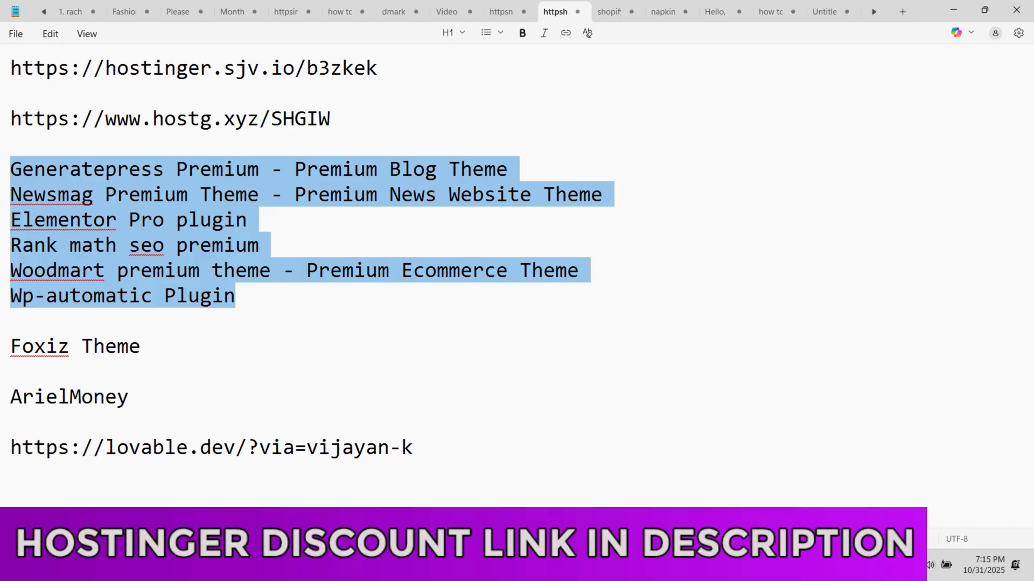
{"action": "left_click", "coordinate": [954, 11]}
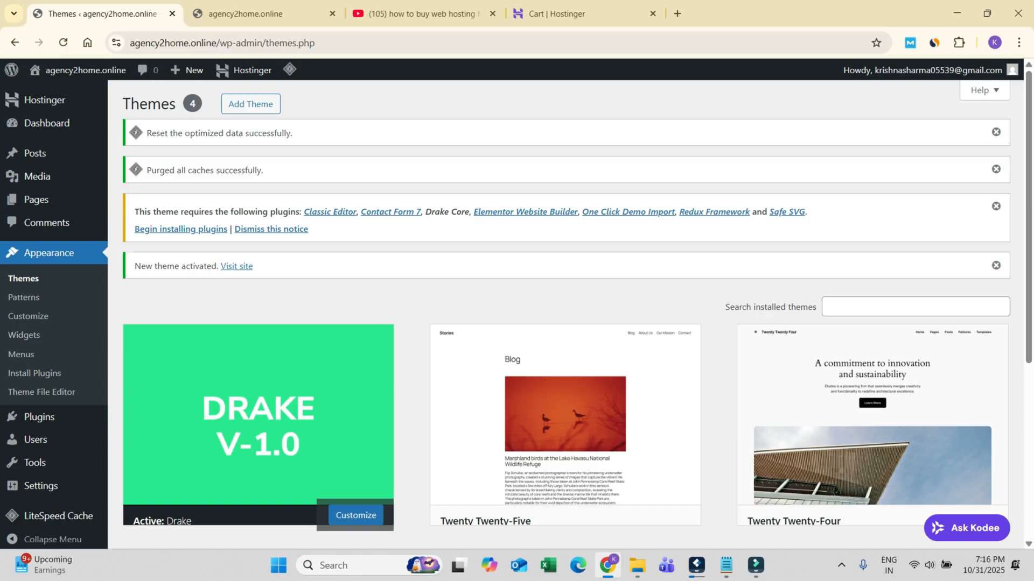
Step: Reload the Themes page, refresh the live site to view it with the Drake theme, and return to the dashboard
{"action": "left_click", "coordinate": [23, 278]}
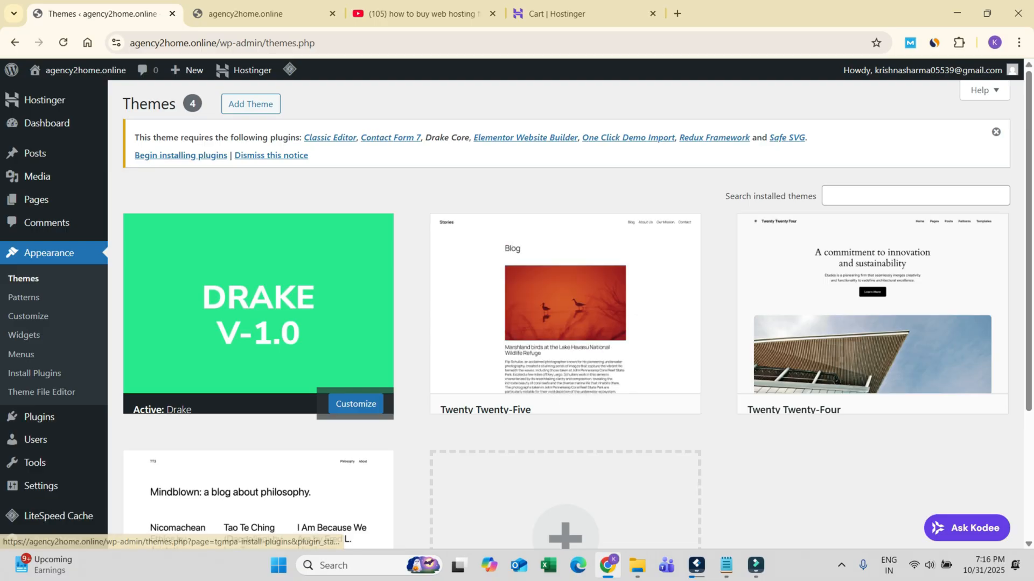
{"action": "left_click", "coordinate": [245, 13]}
{"action": "left_click", "coordinate": [63, 42]}
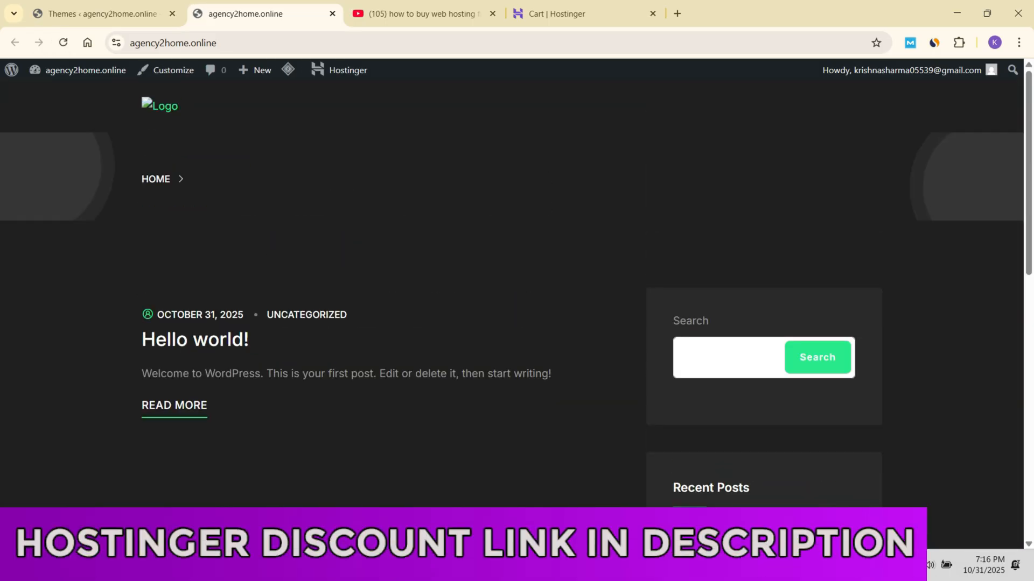
{"action": "left_click", "coordinate": [103, 14]}
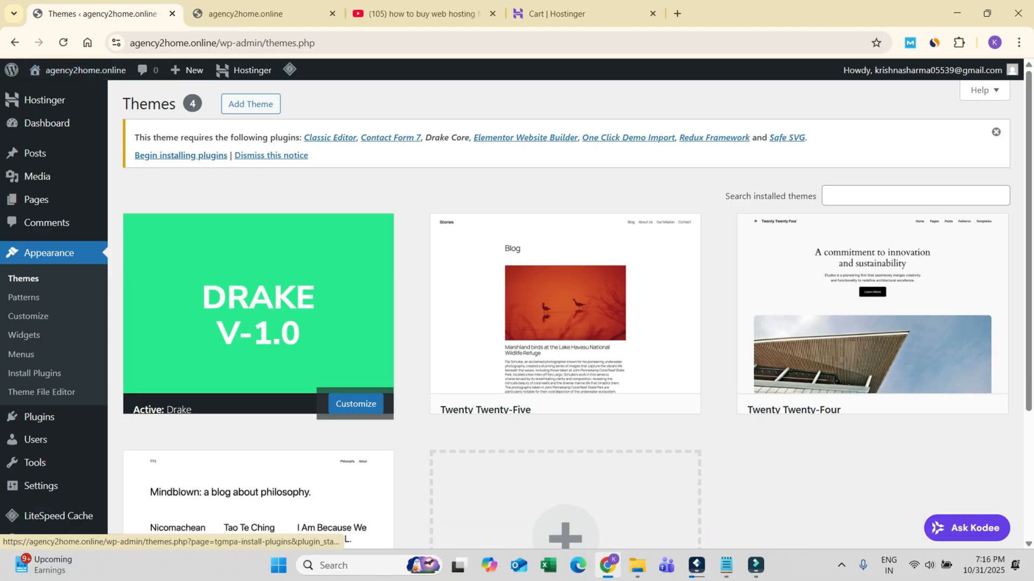
Step: Bulk-install all seven plugins required by the Drake theme
{"action": "left_click", "coordinate": [181, 155]}
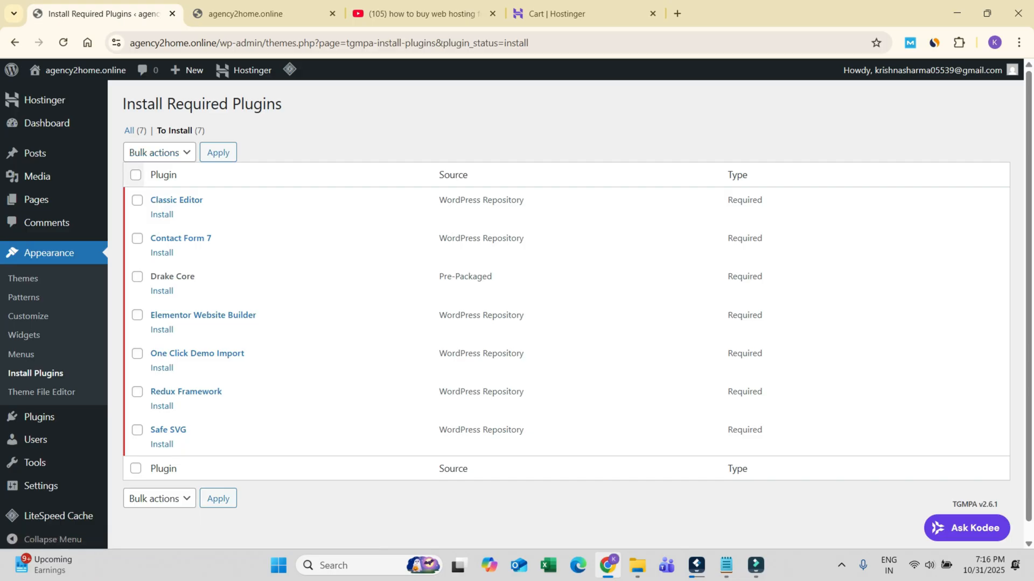
{"action": "left_click", "coordinate": [136, 174]}
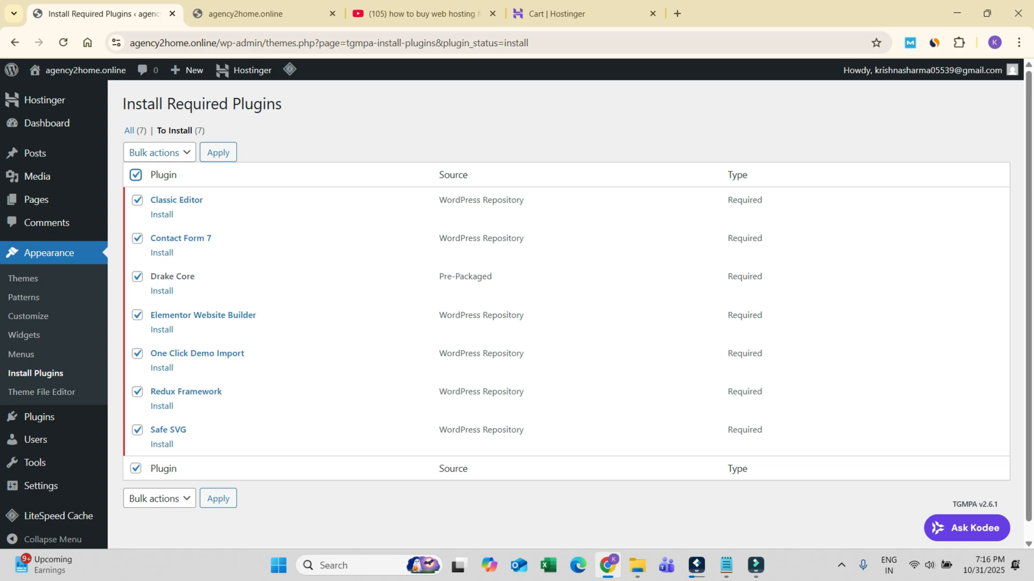
{"action": "left_click", "coordinate": [159, 153]}
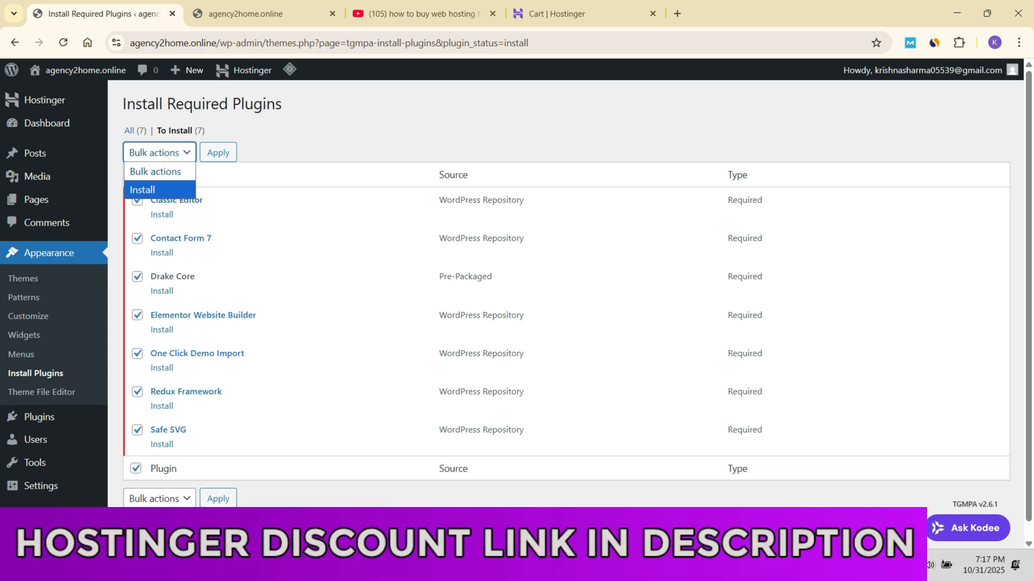
{"action": "left_click", "coordinate": [159, 190]}
{"action": "left_click", "coordinate": [218, 153]}
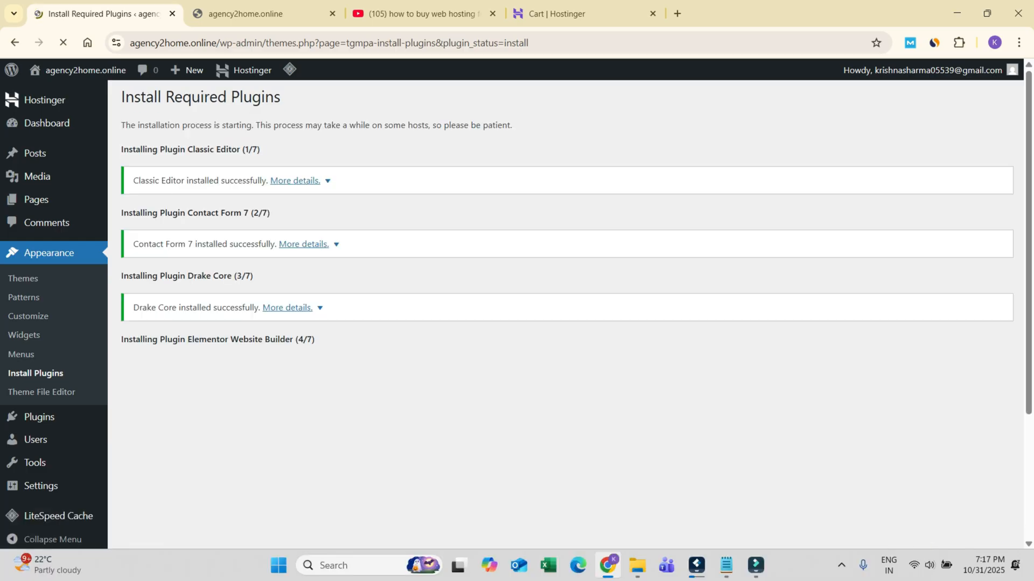
Step: Return to the required plugins installer and bulk-activate all seven installed plugins
{"action": "scroll", "coordinate": [567, 314], "scroll_direction": "down", "scroll_amount": 3}
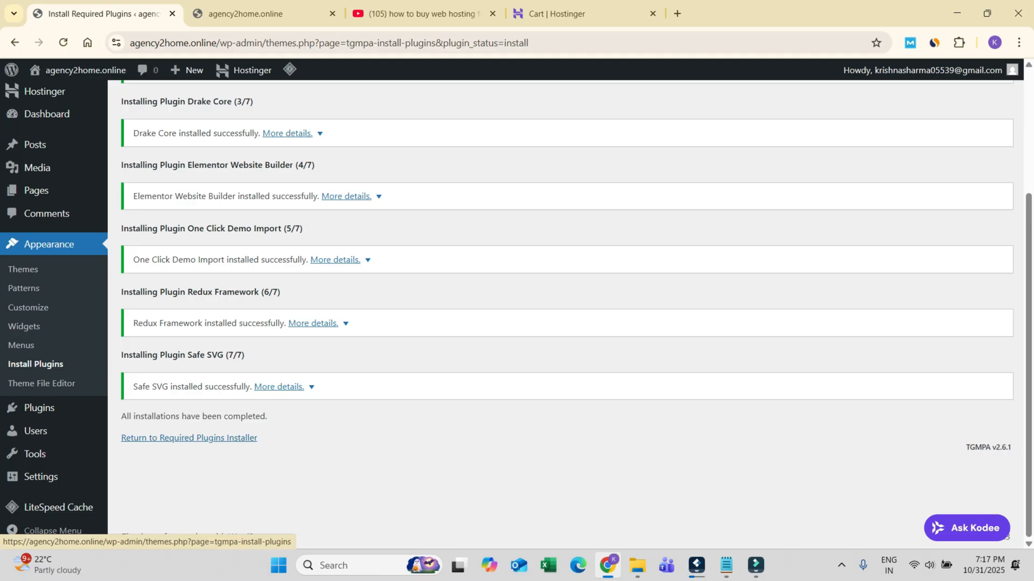
{"action": "left_click", "coordinate": [189, 438]}
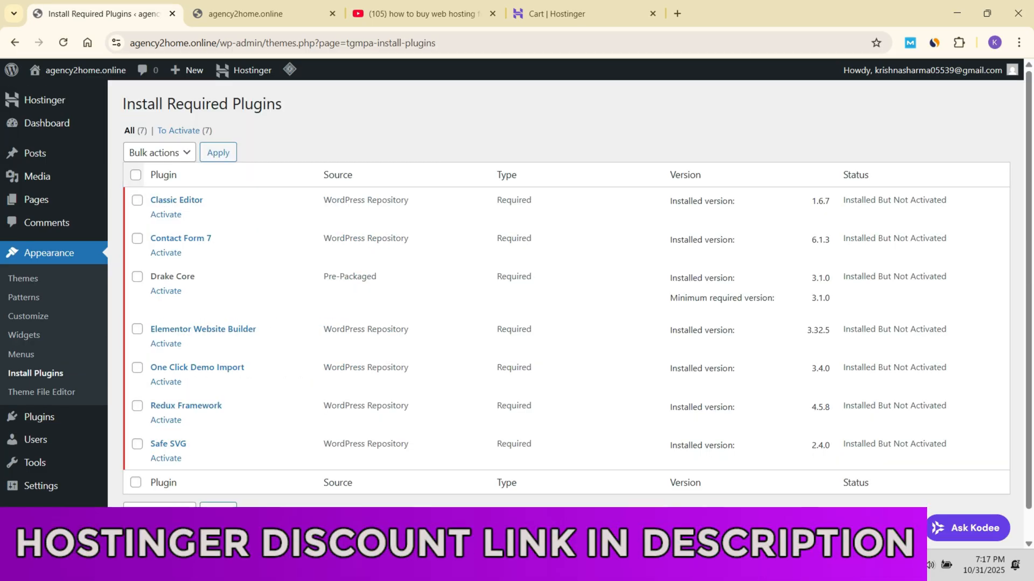
{"action": "left_click", "coordinate": [135, 174]}
{"action": "left_click", "coordinate": [160, 152]}
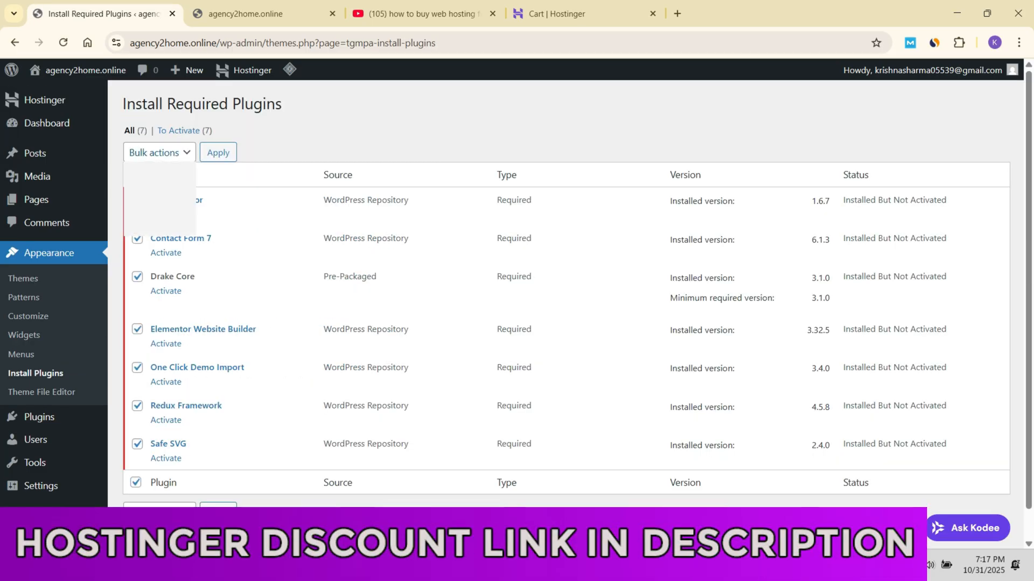
{"action": "left_click", "coordinate": [147, 226]}
{"action": "left_click", "coordinate": [218, 153]}
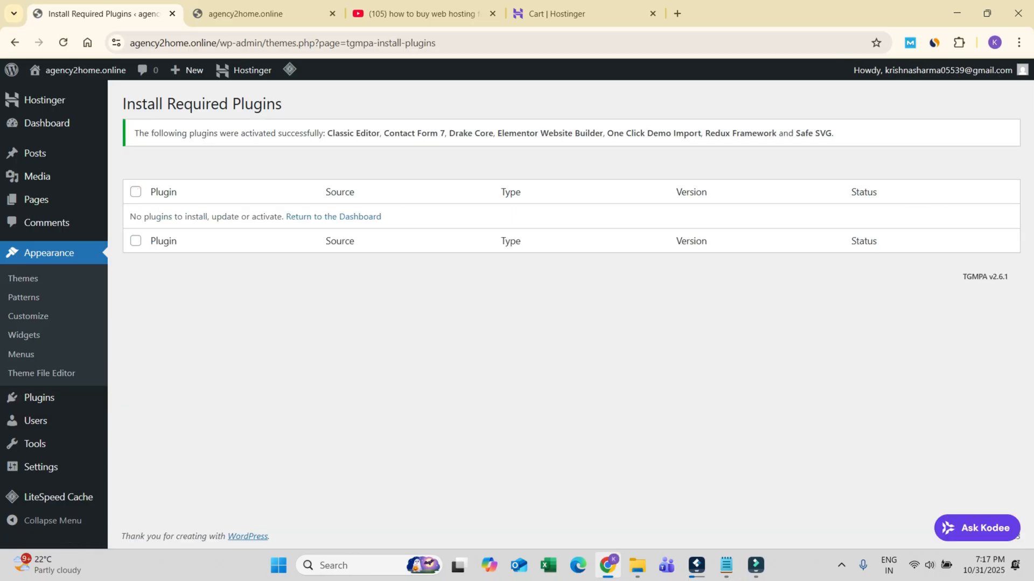
Step: Refresh the live site to check it with the plugins active, and return to the WordPress admin
{"action": "left_click", "coordinate": [264, 14]}
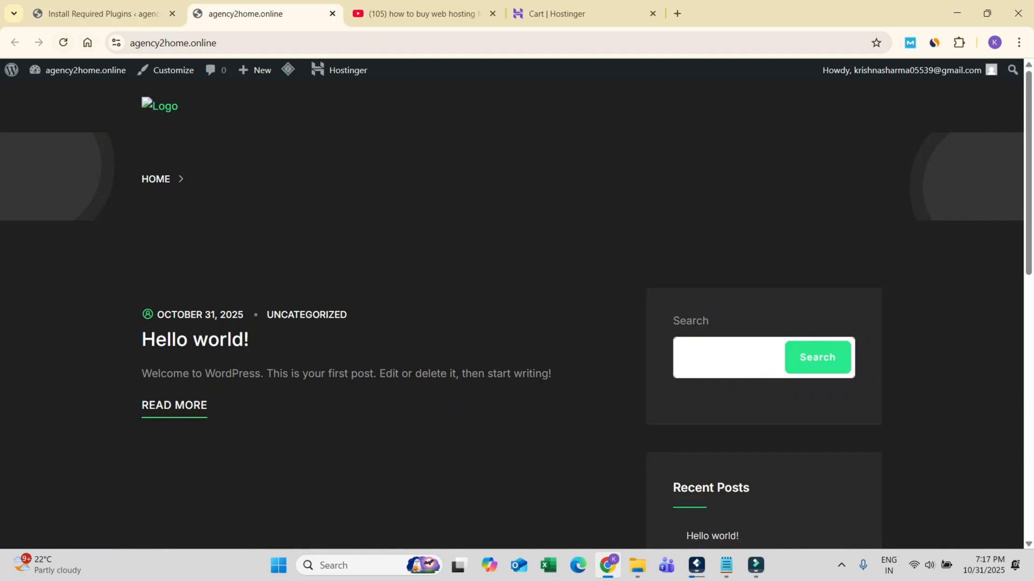
{"action": "left_click", "coordinate": [63, 43]}
{"action": "left_click", "coordinate": [102, 13]}
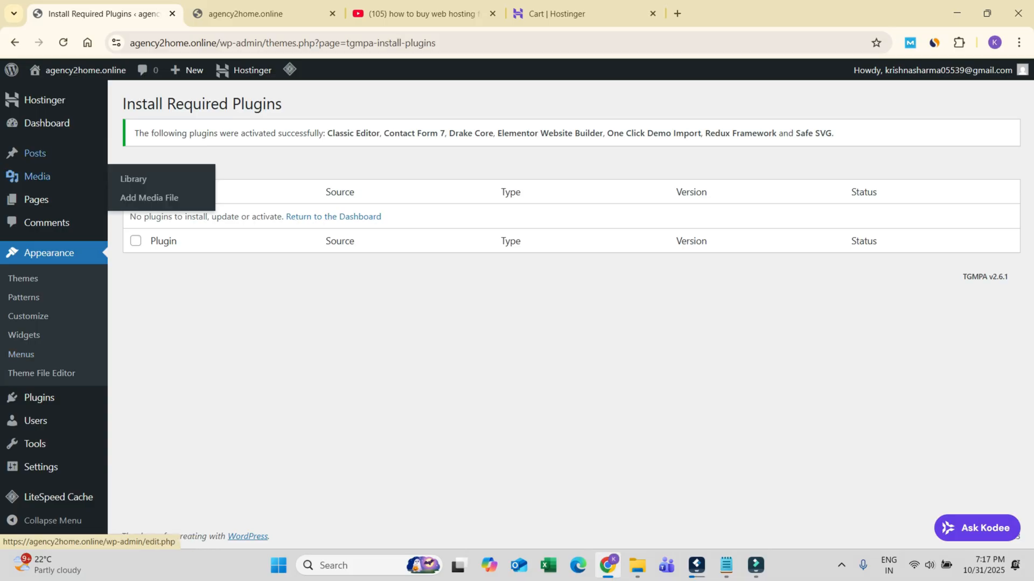
Step: Load the WordPress dashboard at agency2home.online/wp-admin/ and close the Elementor onboarding wizard
{"action": "left_click", "coordinate": [63, 42]}
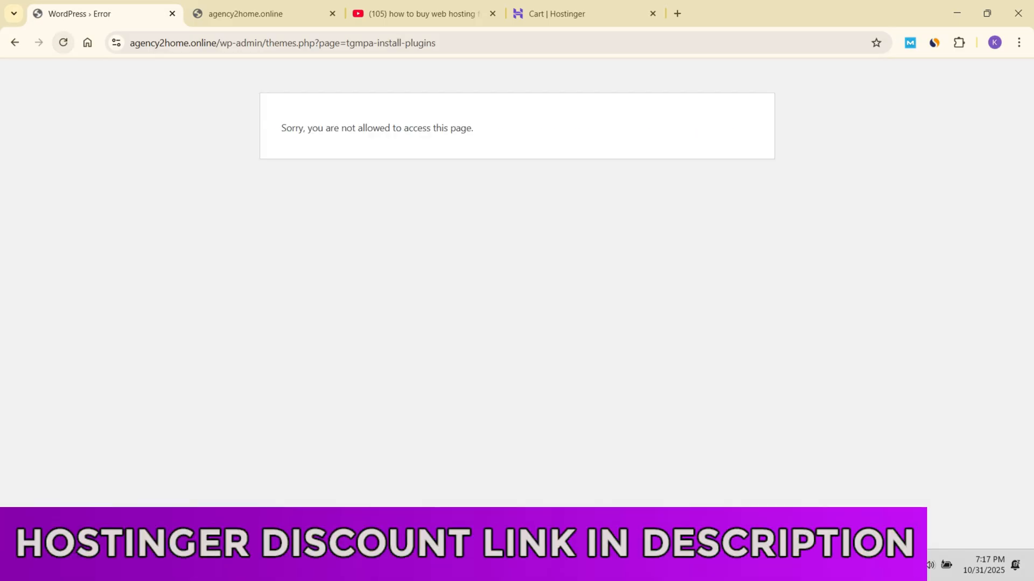
{"action": "left_click", "coordinate": [14, 43]}
{"action": "left_click", "coordinate": [15, 42]}
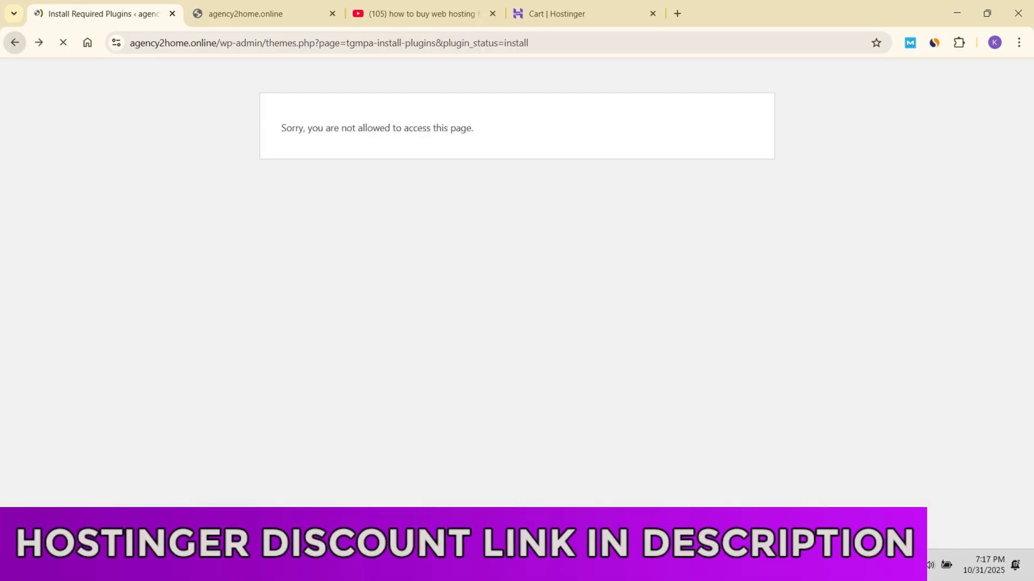
{"action": "left_click_drag", "start_coordinate": [265, 43], "coordinate": [532, 43]}
{"action": "key", "text": "BackSpace"}
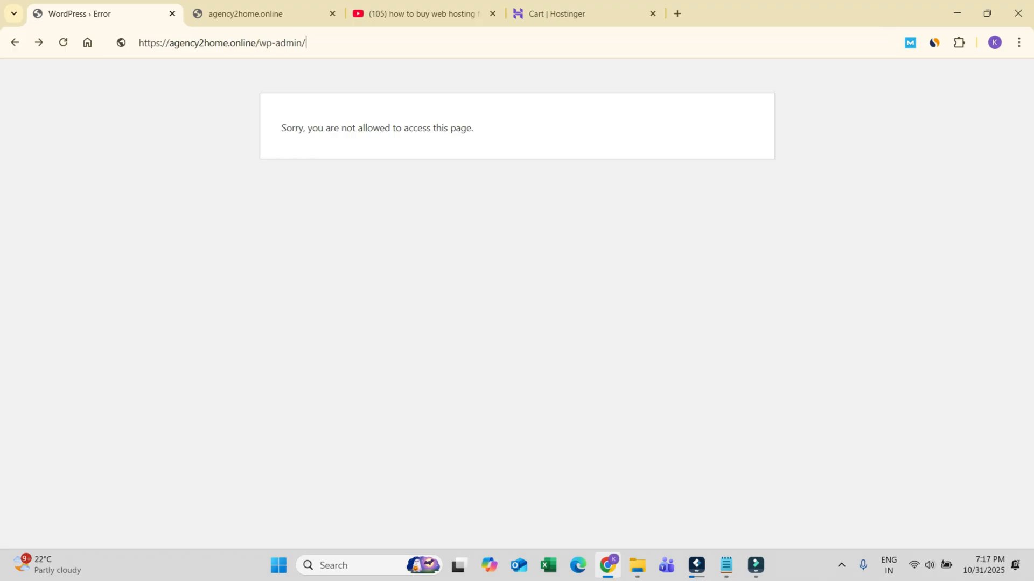
{"action": "key", "text": "Return"}
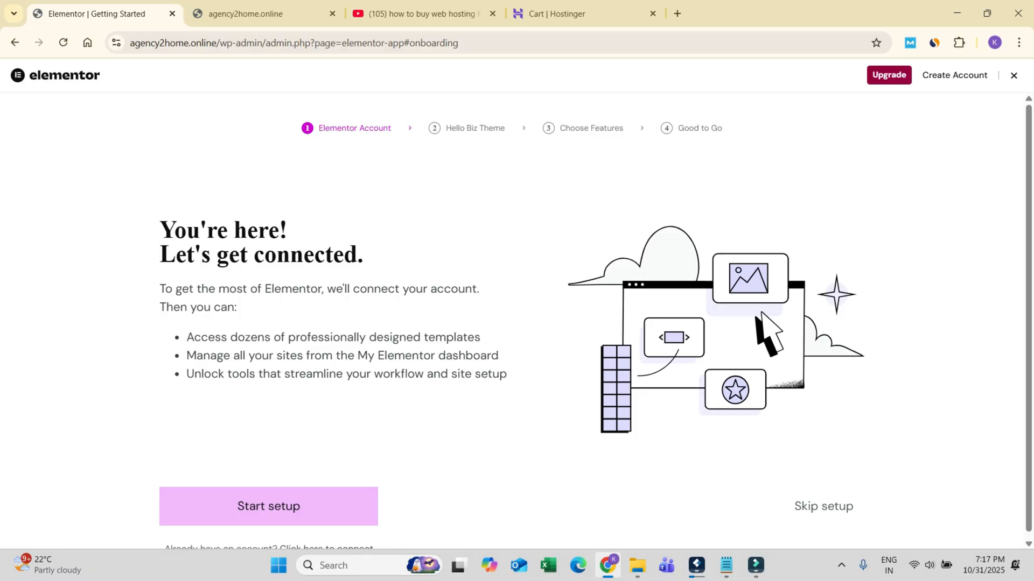
{"action": "left_click", "coordinate": [1014, 76]}
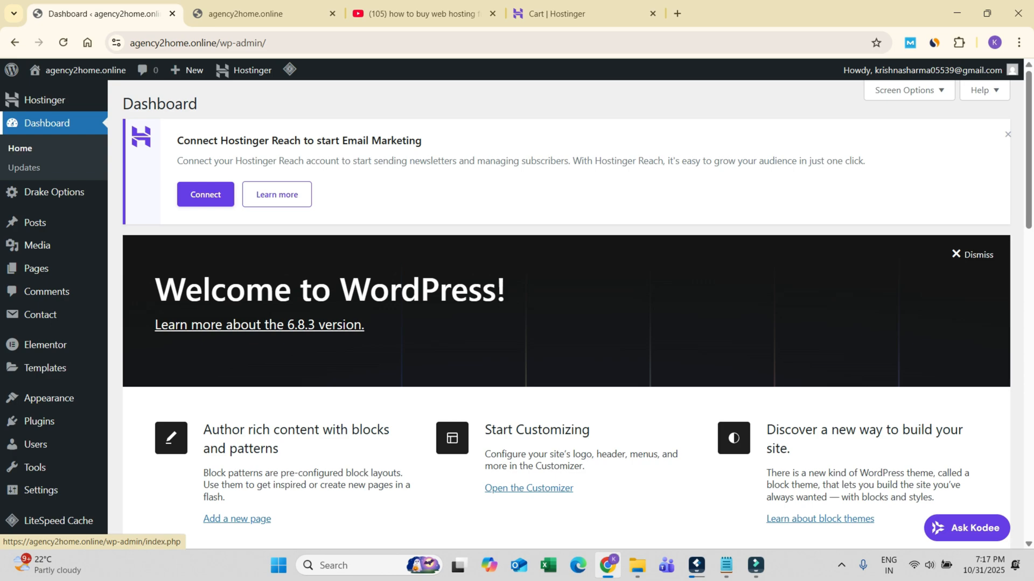
{"action": "left_click", "coordinate": [47, 123]}
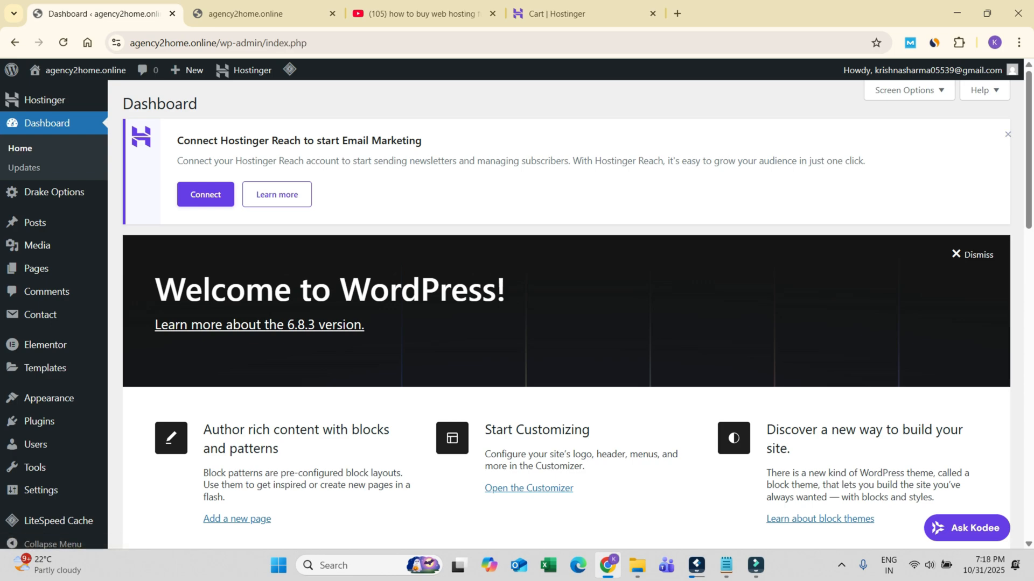
Step: Open the theme's Import Demo Data page
{"action": "scroll", "coordinate": [566, 323], "scroll_direction": "down", "scroll_amount": 3}
{"action": "mouse_move", "coordinate": [49, 385]}
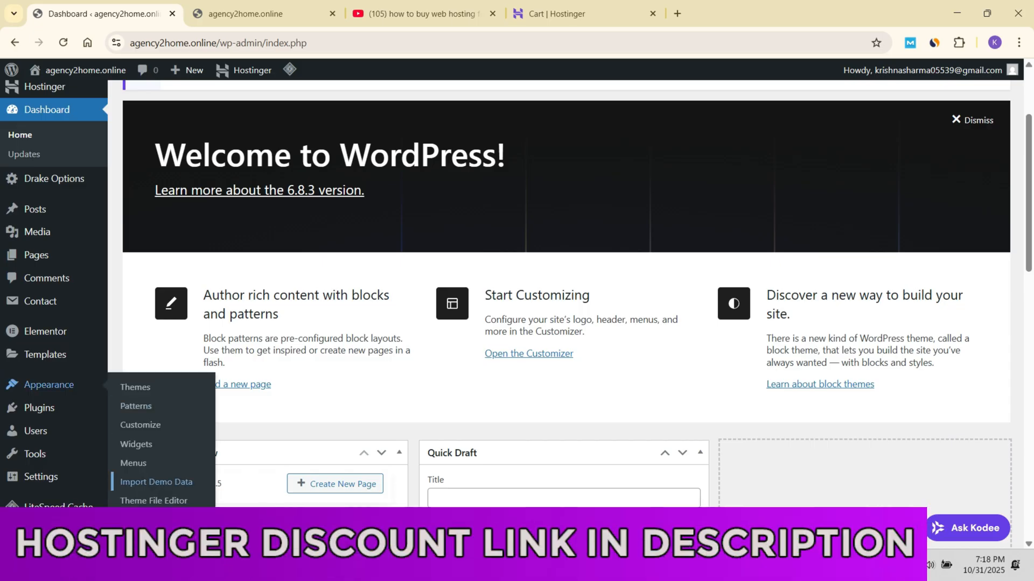
{"action": "left_click", "coordinate": [156, 482]}
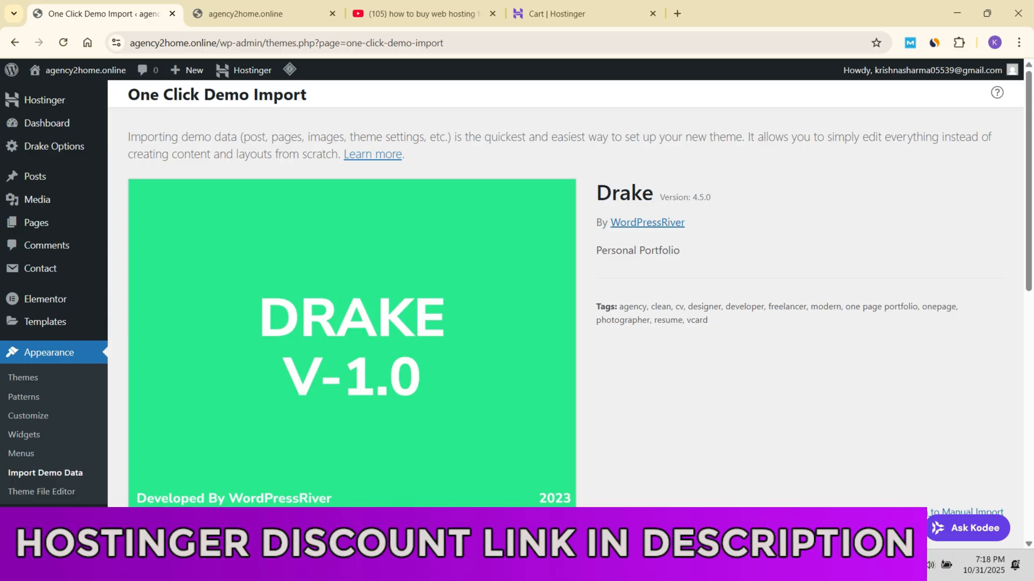
Step: Look through the Drake demo designs offered for import and compare their backgrounds
{"action": "scroll", "coordinate": [156, 482], "scroll_direction": "down", "scroll_amount": 7}
{"action": "scroll", "coordinate": [565, 296], "scroll_direction": "down", "scroll_amount": 3}
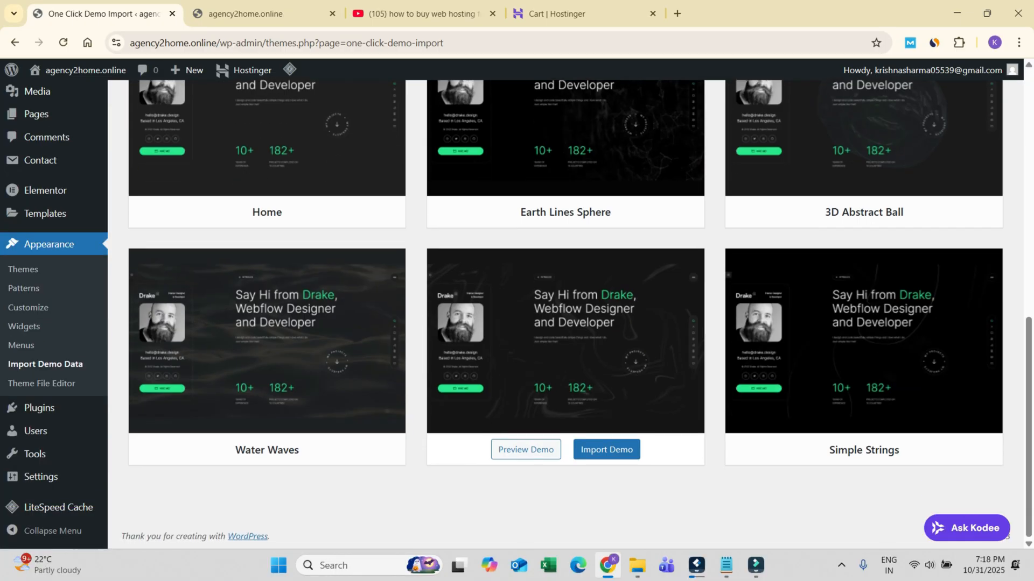
{"action": "scroll", "coordinate": [566, 409], "scroll_direction": "up", "scroll_amount": 1}
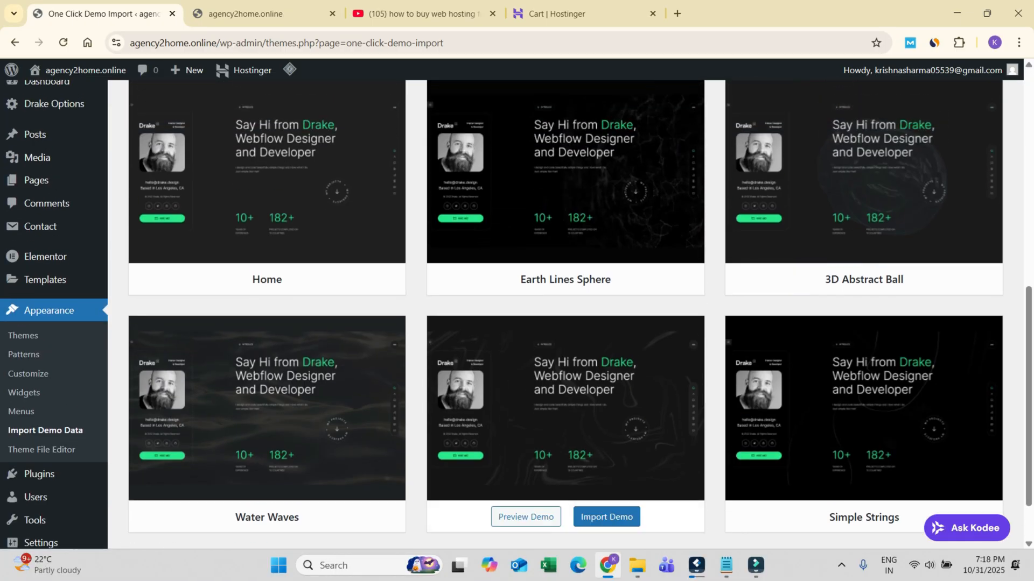
{"action": "scroll", "coordinate": [565, 344], "scroll_direction": "up", "scroll_amount": 1}
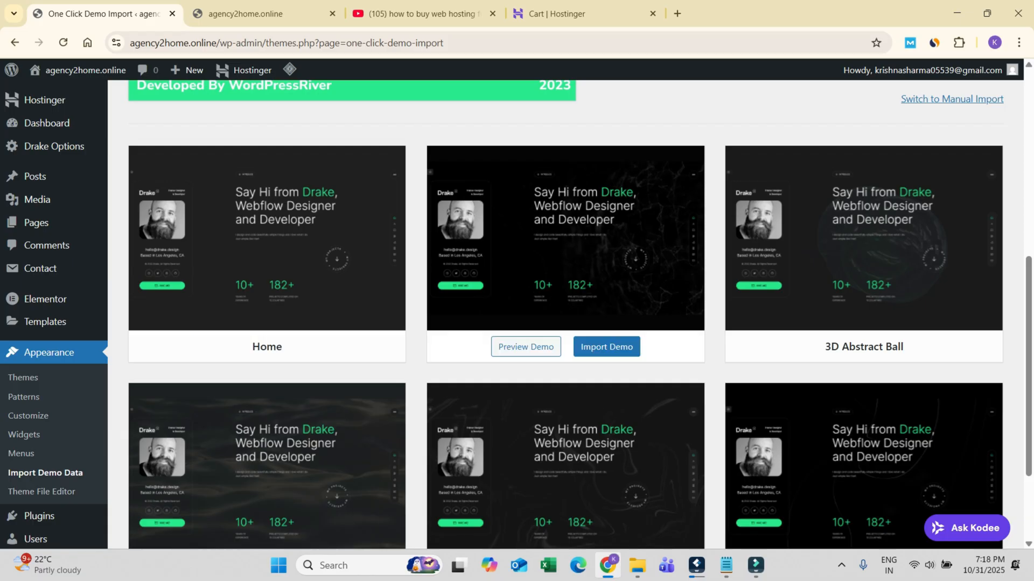
{"action": "scroll", "coordinate": [863, 269], "scroll_direction": "down", "scroll_amount": 1}
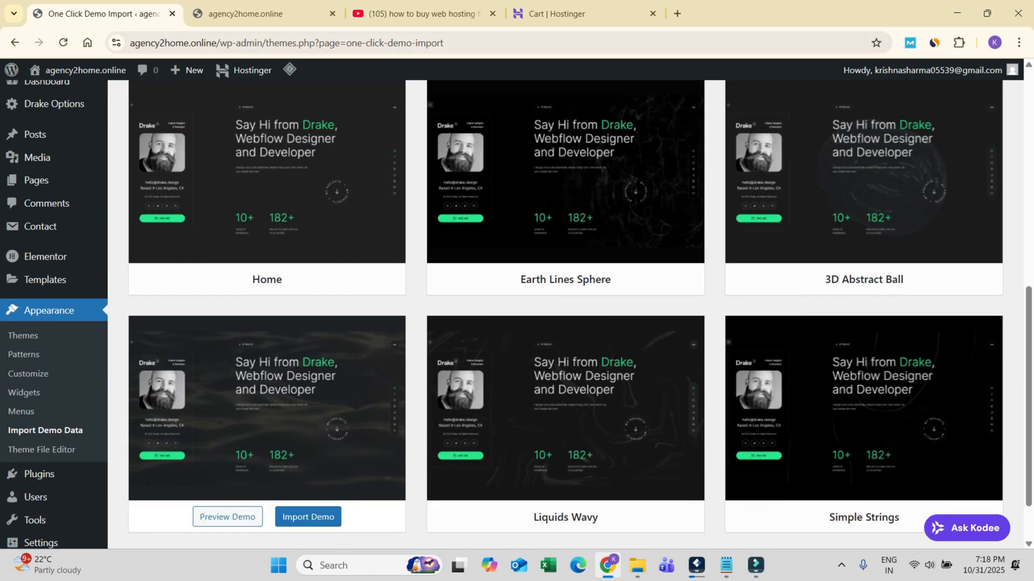
{"action": "scroll", "coordinate": [267, 409], "scroll_direction": "down", "scroll_amount": 1}
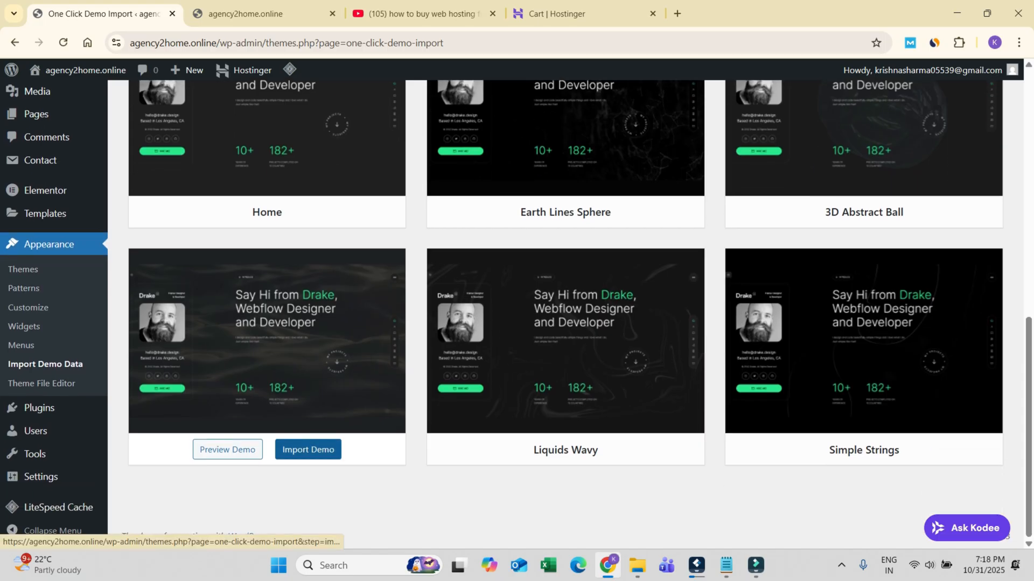
{"action": "scroll", "coordinate": [863, 377], "scroll_direction": "up", "scroll_amount": 2}
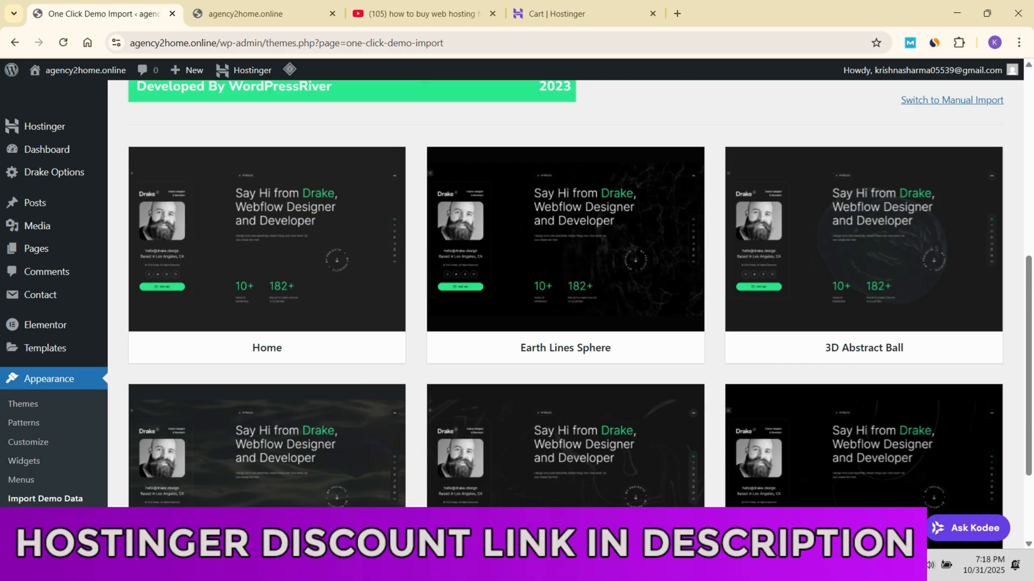
{"action": "scroll", "coordinate": [565, 393], "scroll_direction": "up", "scroll_amount": 1}
{"action": "scroll", "coordinate": [565, 393], "scroll_direction": "down", "scroll_amount": 2}
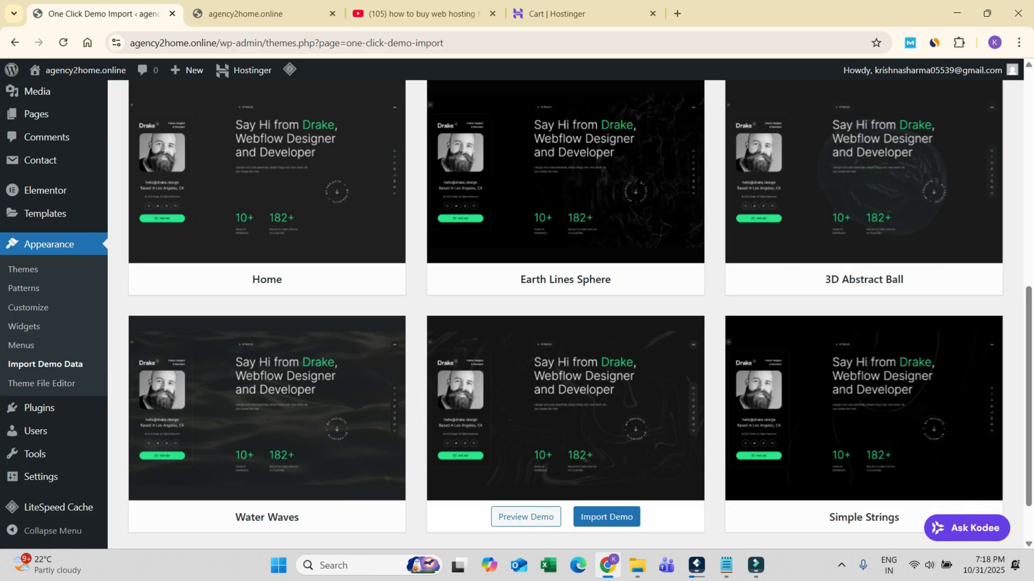
{"action": "scroll", "coordinate": [267, 484], "scroll_direction": "down", "scroll_amount": 1}
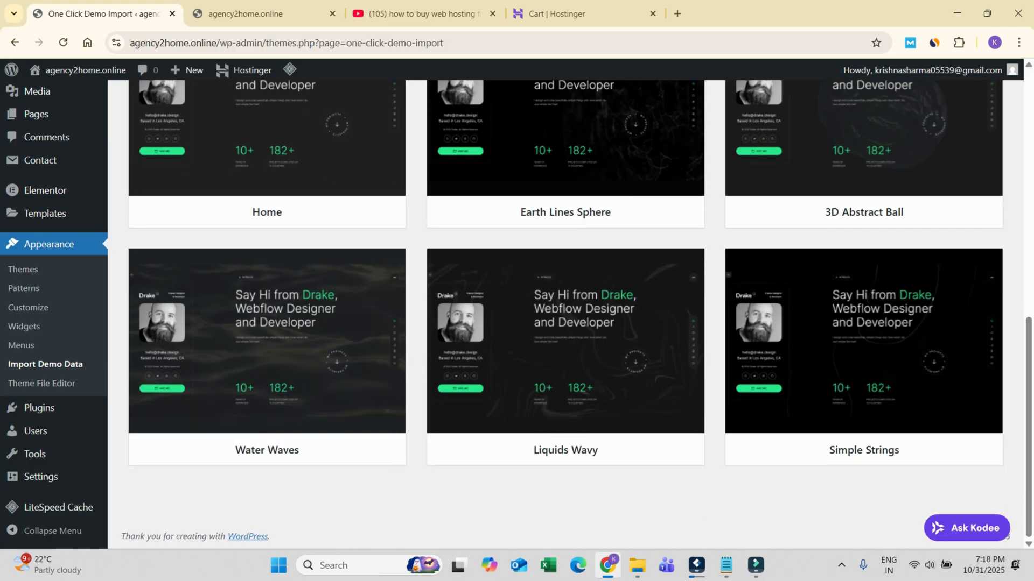
Step: Import the Water Waves demo together with the WPForms, All in One SEO and MonsterInsights plugins
{"action": "left_click", "coordinate": [307, 450]}
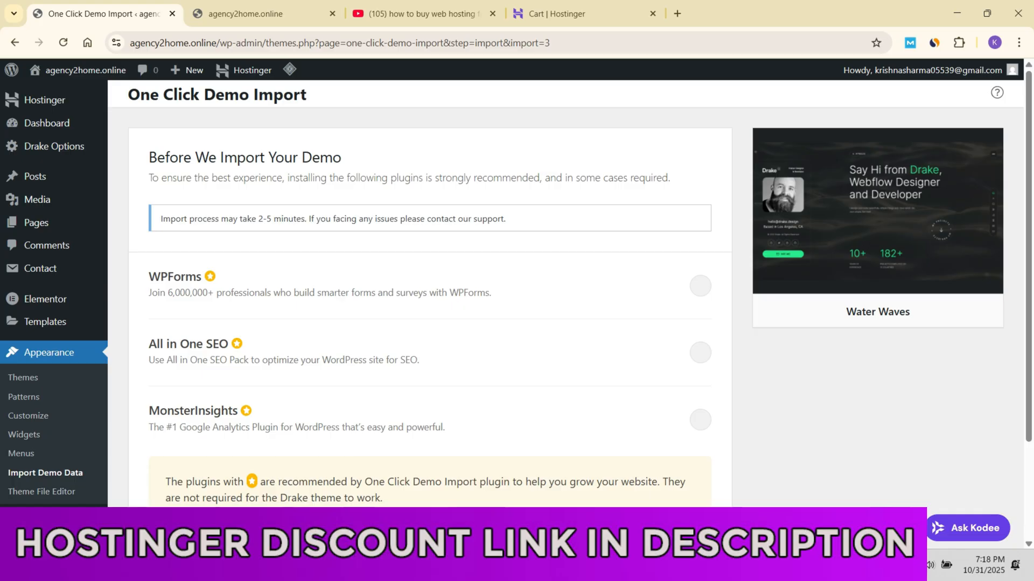
{"action": "left_click", "coordinate": [700, 286]}
{"action": "left_click", "coordinate": [700, 353]}
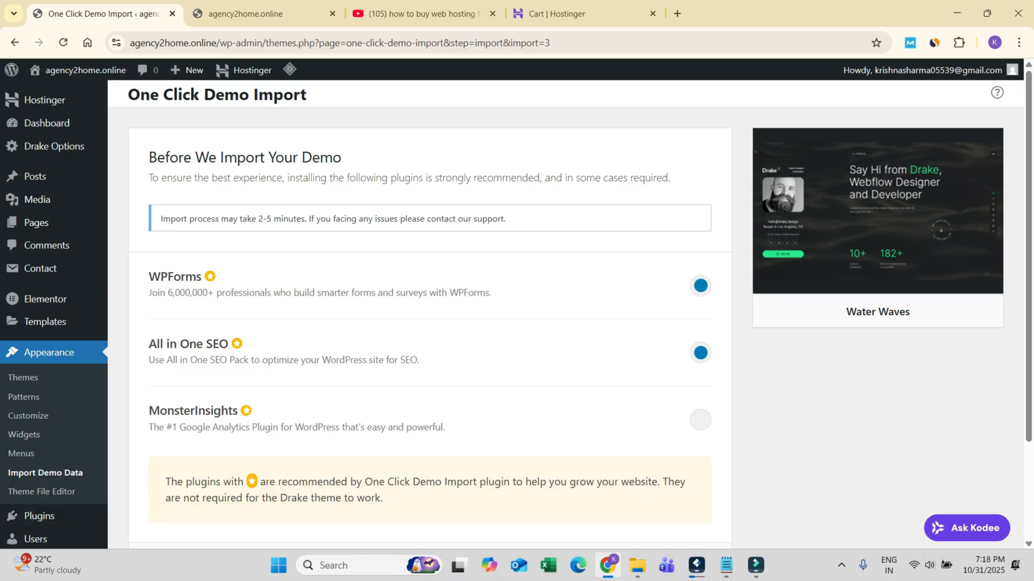
{"action": "left_click", "coordinate": [701, 420]}
{"action": "scroll", "coordinate": [565, 312], "scroll_direction": "down", "scroll_amount": 2}
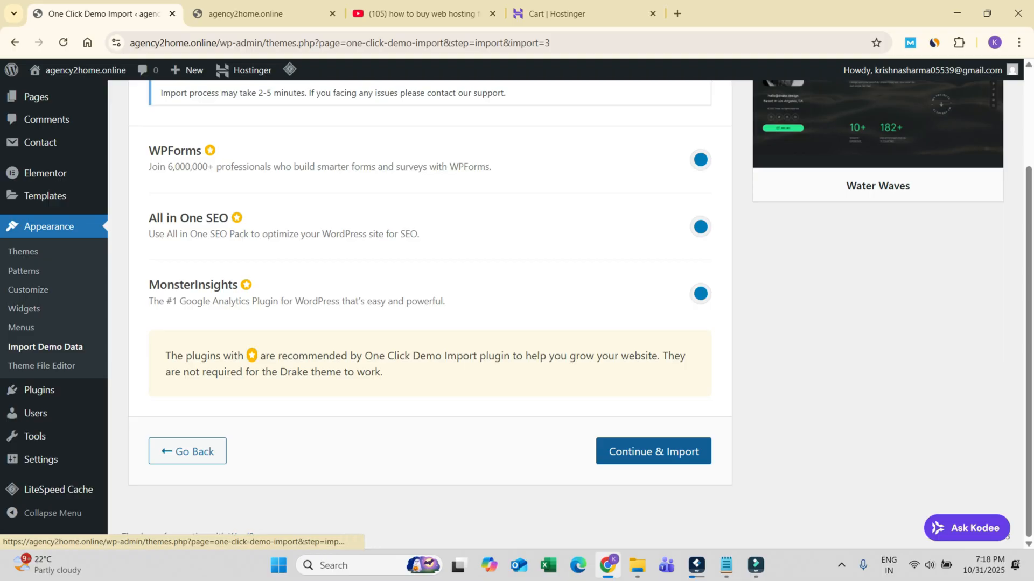
{"action": "left_click", "coordinate": [653, 451]}
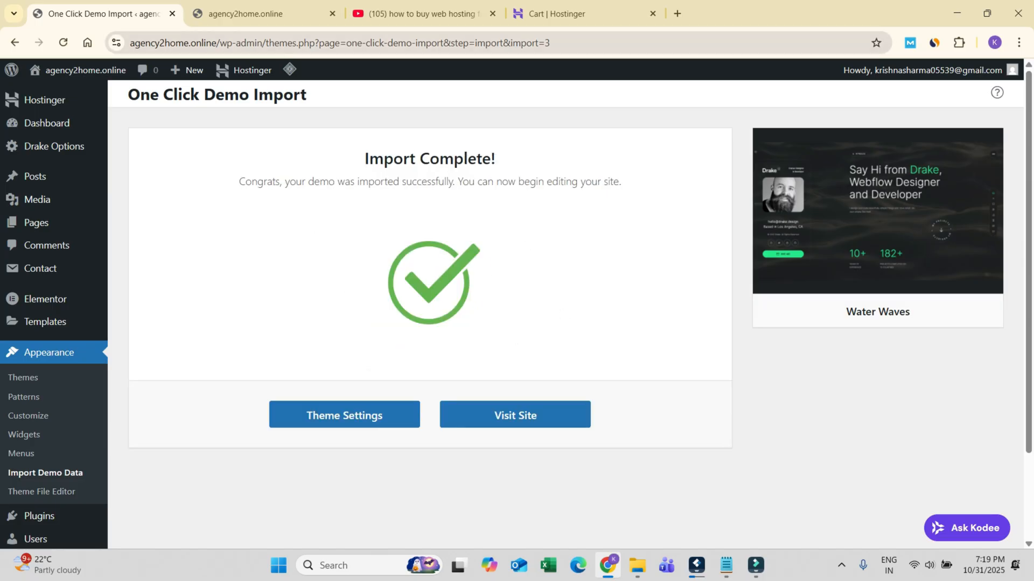
Step: Switch to the live site and look through the imported Water Waves home page and its resume section
{"action": "left_click", "coordinate": [246, 14]}
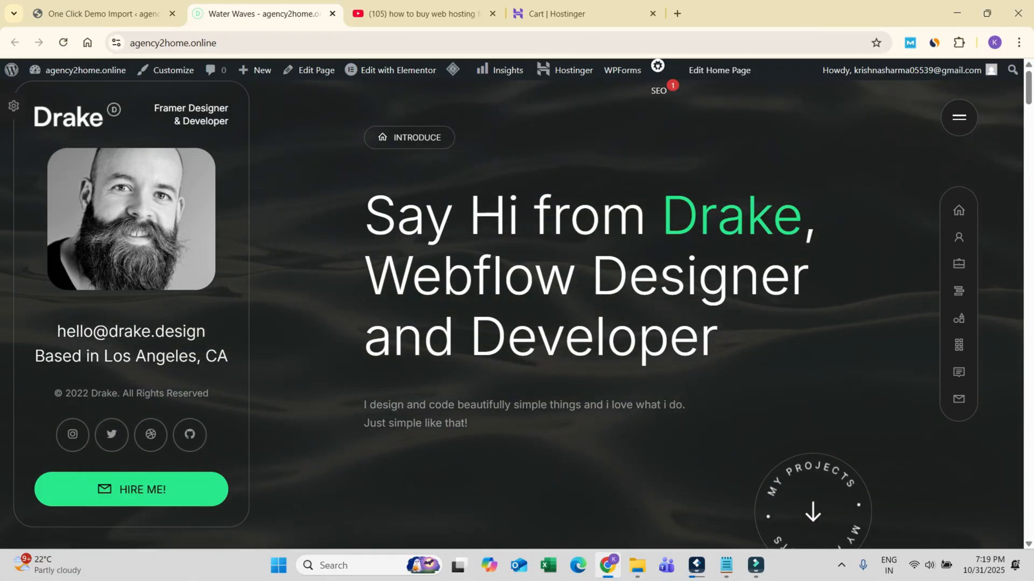
{"action": "scroll", "coordinate": [592, 313], "scroll_direction": "down", "scroll_amount": 3}
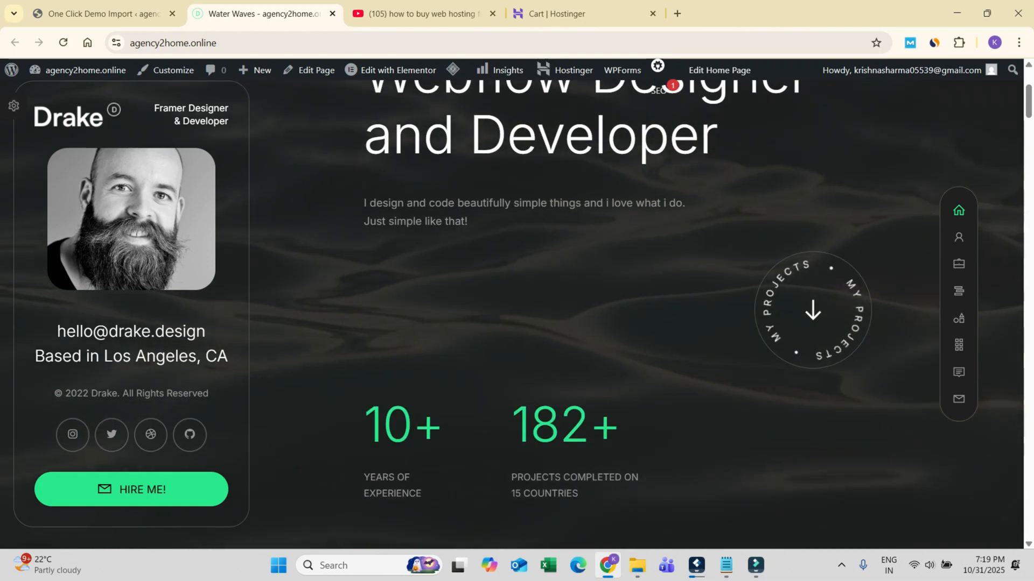
{"action": "scroll", "coordinate": [592, 312], "scroll_direction": "up", "scroll_amount": 3}
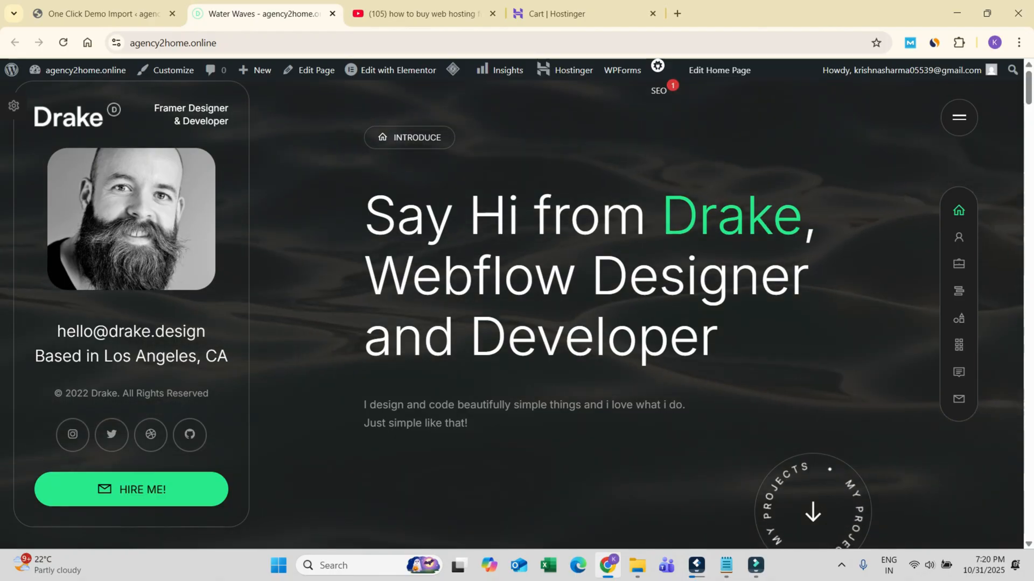
{"action": "scroll", "coordinate": [592, 315], "scroll_direction": "down", "scroll_amount": 20}
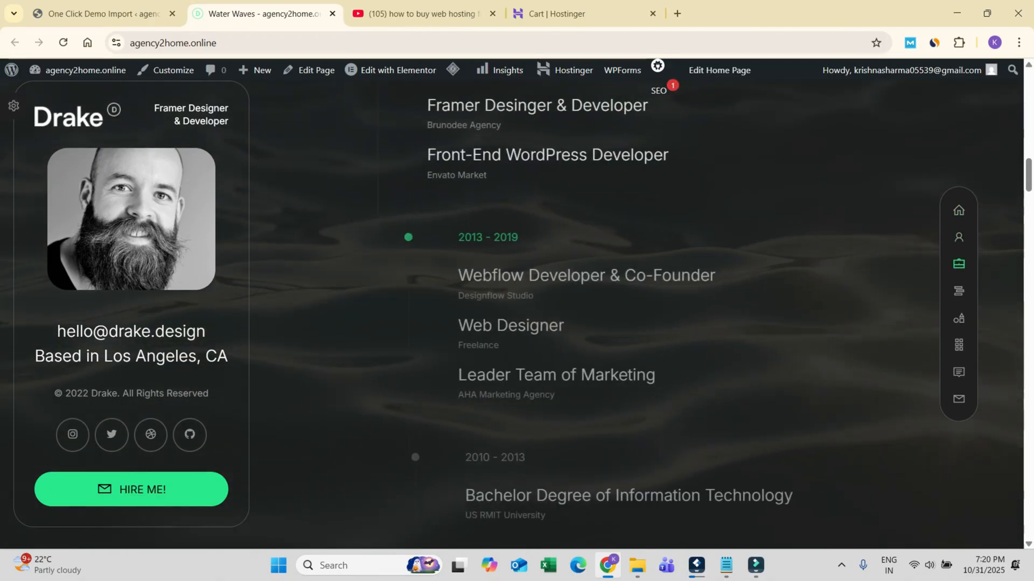
{"action": "scroll", "coordinate": [592, 315], "scroll_direction": "up", "scroll_amount": 8}
{"action": "scroll", "coordinate": [592, 314], "scroll_direction": "up", "scroll_amount": 18}
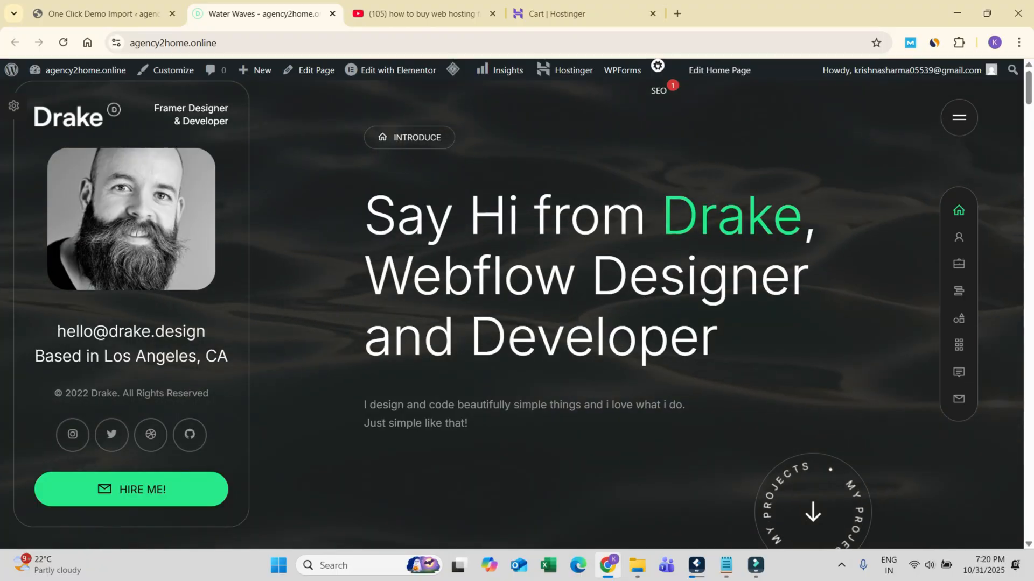
Step: Examine the home page introduction, its My Projects link to the portfolio section, and the profile sidebar's contact details
{"action": "scroll", "coordinate": [592, 315], "scroll_direction": "down", "scroll_amount": 3}
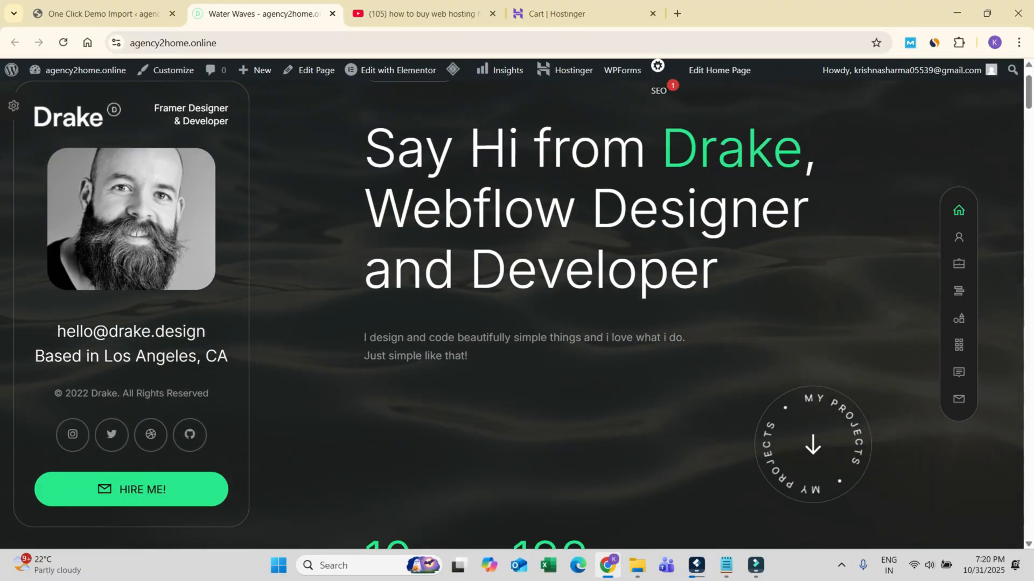
{"action": "scroll", "coordinate": [592, 315], "scroll_direction": "down", "scroll_amount": 5}
{"action": "scroll", "coordinate": [592, 315], "scroll_direction": "up", "scroll_amount": 5}
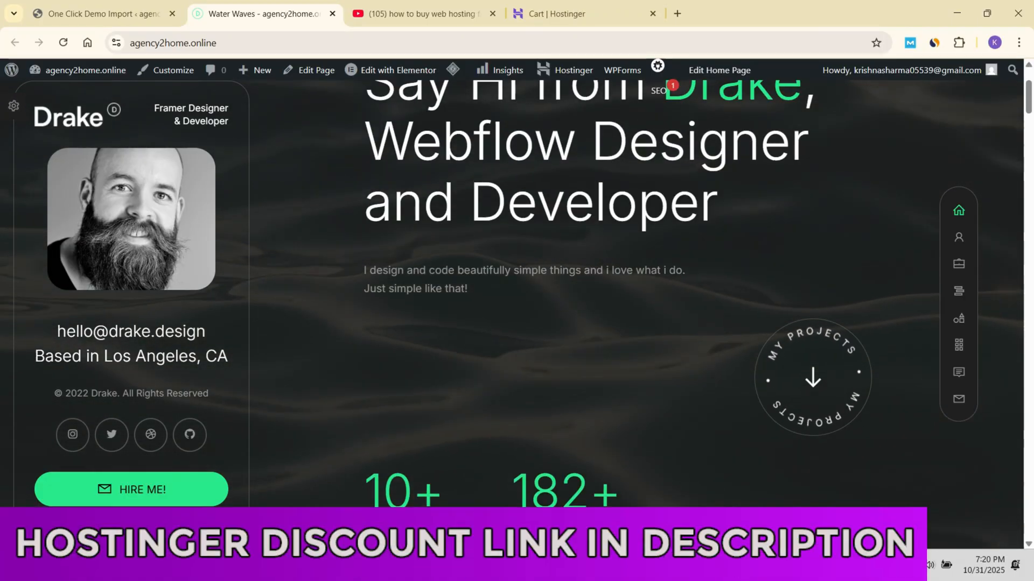
{"action": "left_click", "coordinate": [813, 377]}
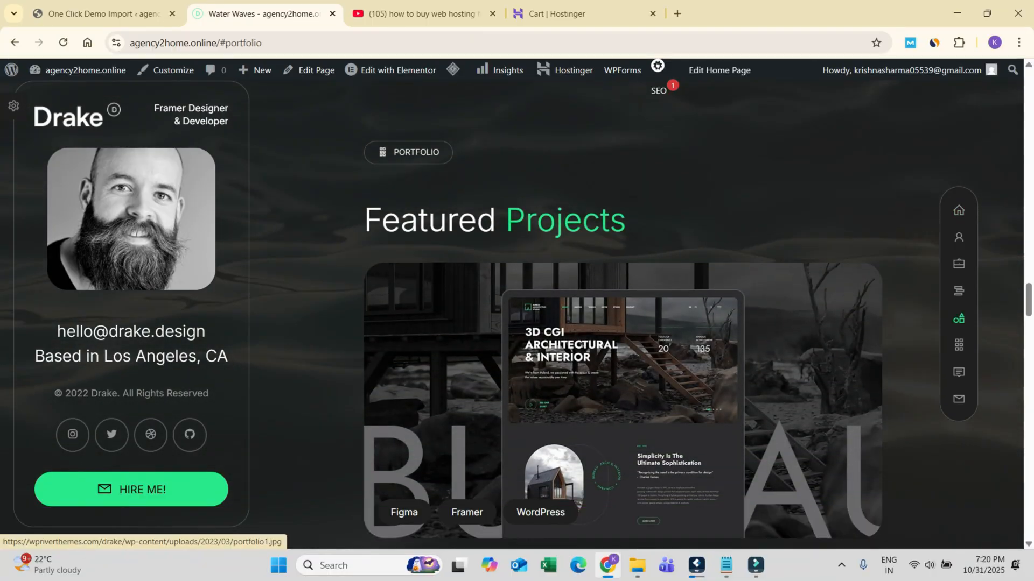
{"action": "scroll", "coordinate": [538, 323], "scroll_direction": "up", "scroll_amount": 10}
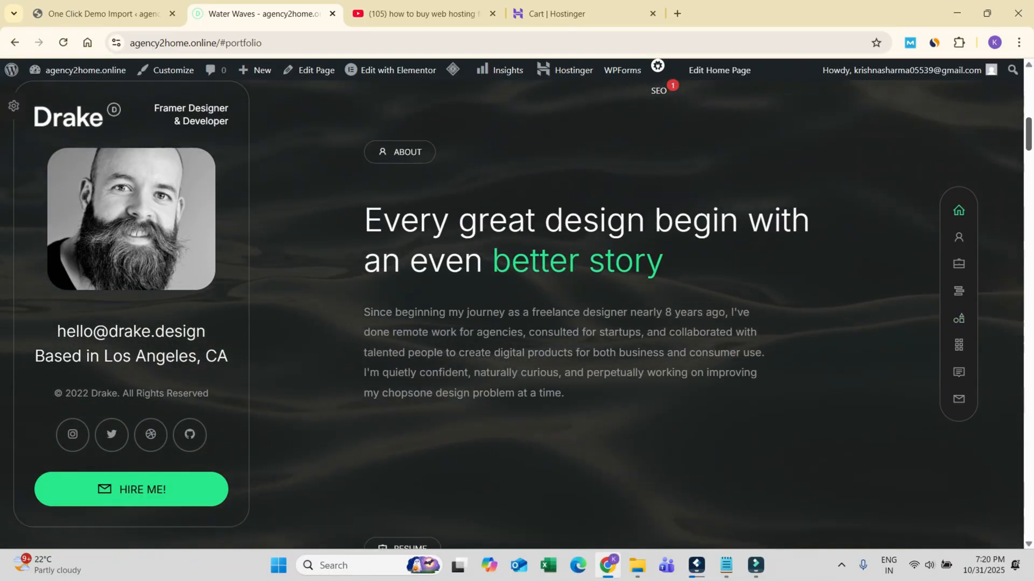
{"action": "scroll", "coordinate": [538, 323], "scroll_direction": "down", "scroll_amount": 4}
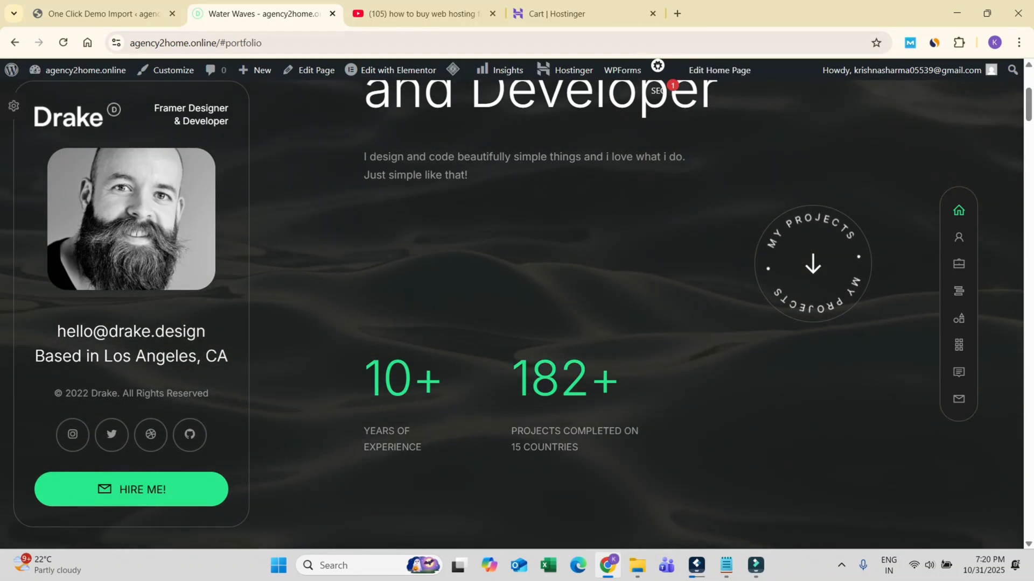
{"action": "left_click_drag", "start_coordinate": [75, 331], "coordinate": [312, 339]}
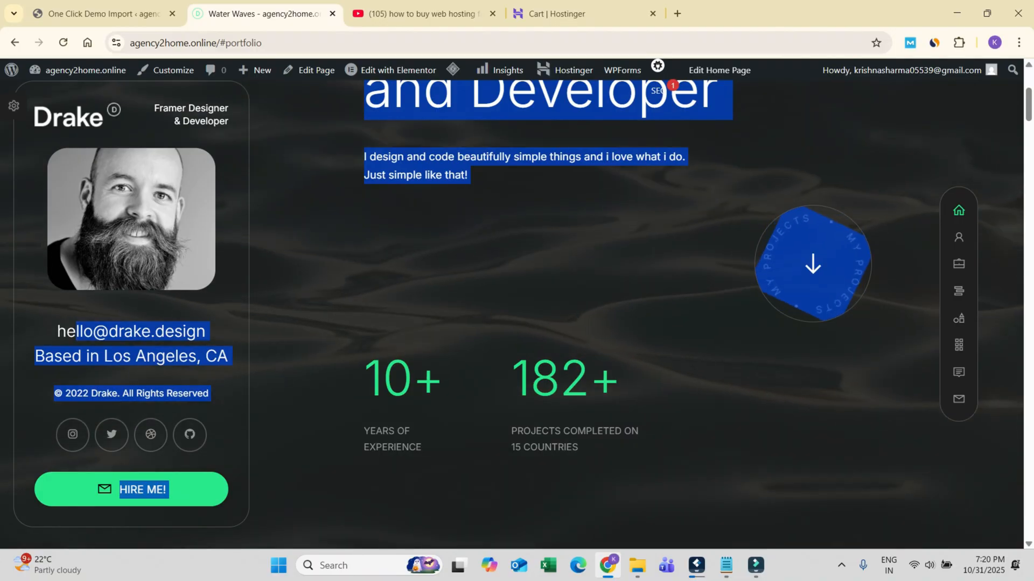
{"action": "left_click", "coordinate": [312, 339]}
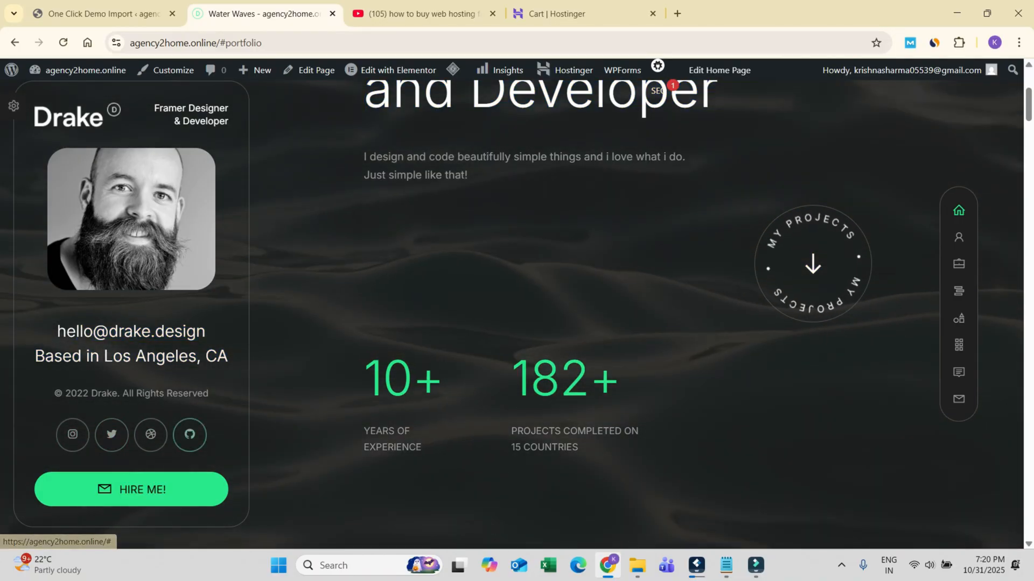
Step: Follow the Hire Me link to review the contact form, and return to the home section
{"action": "left_click", "coordinate": [131, 490]}
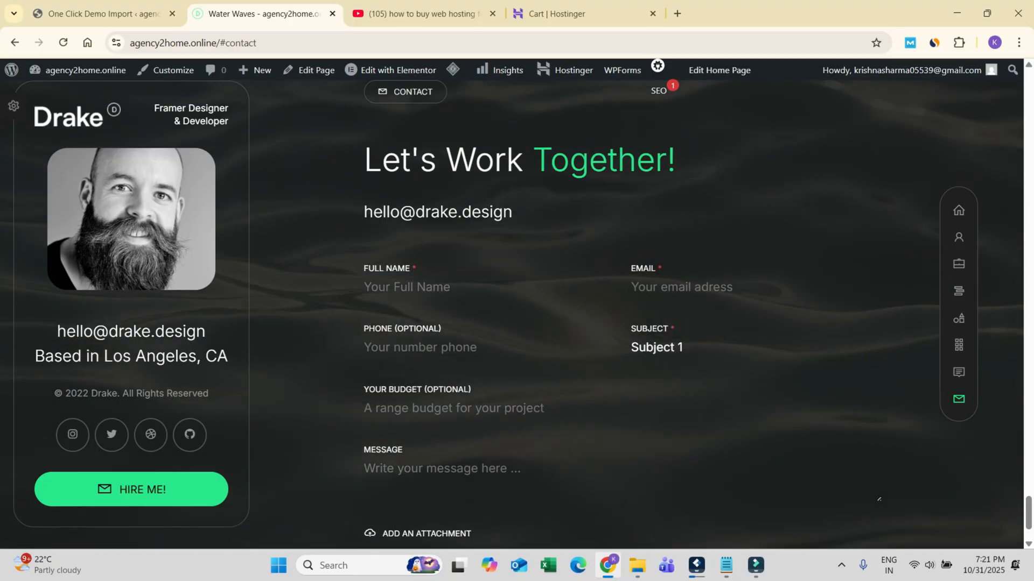
{"action": "scroll", "coordinate": [635, 313], "scroll_direction": "down", "scroll_amount": 2}
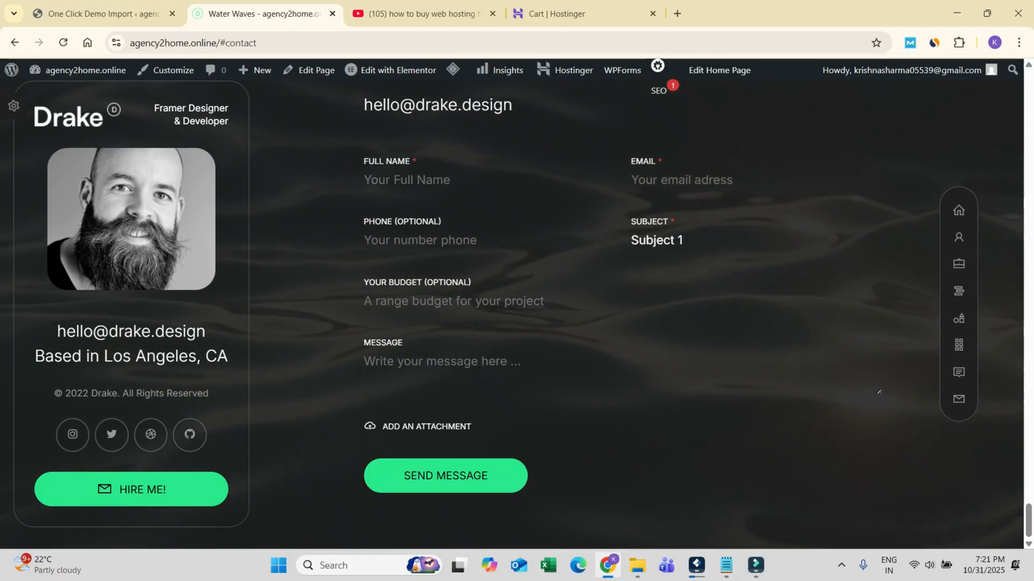
{"action": "scroll", "coordinate": [635, 312], "scroll_direction": "up", "scroll_amount": 20}
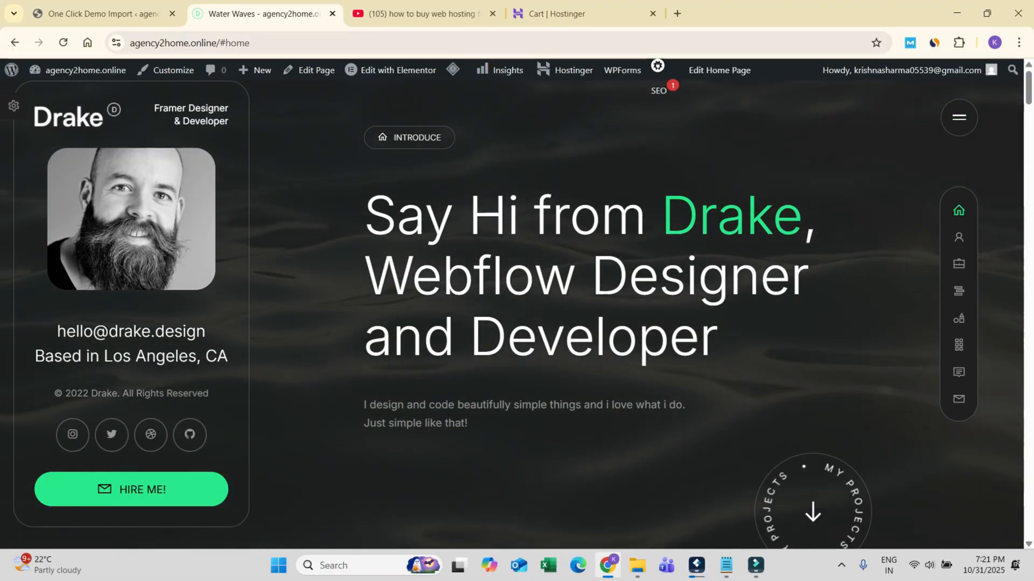
Step: Visit the About section and read through the Education & Experience timeline in the Resume section
{"action": "left_click", "coordinate": [958, 238]}
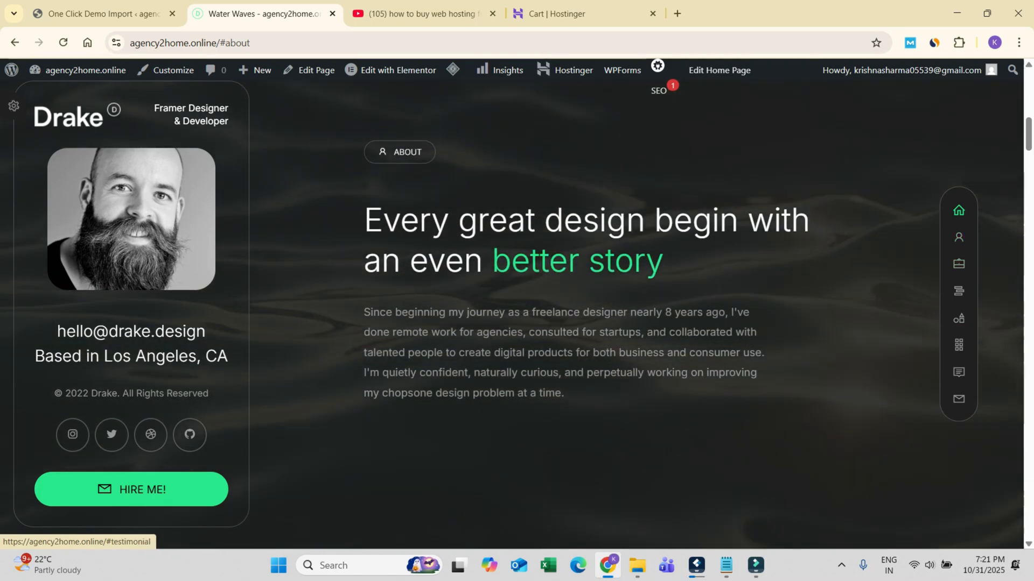
{"action": "scroll", "coordinate": [958, 264], "scroll_direction": "up", "scroll_amount": 10}
{"action": "left_click", "coordinate": [958, 237]}
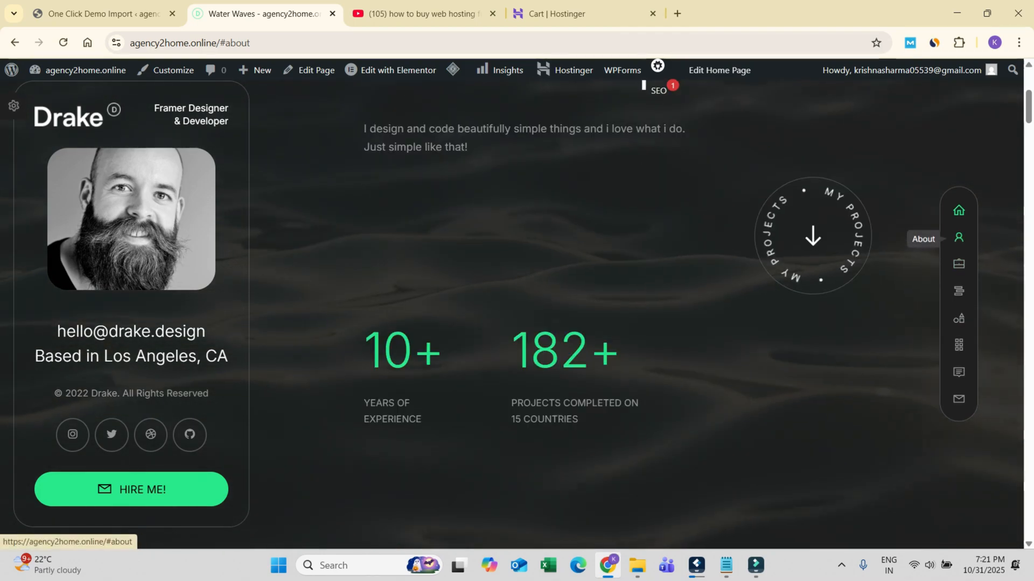
{"action": "left_click", "coordinate": [958, 264]}
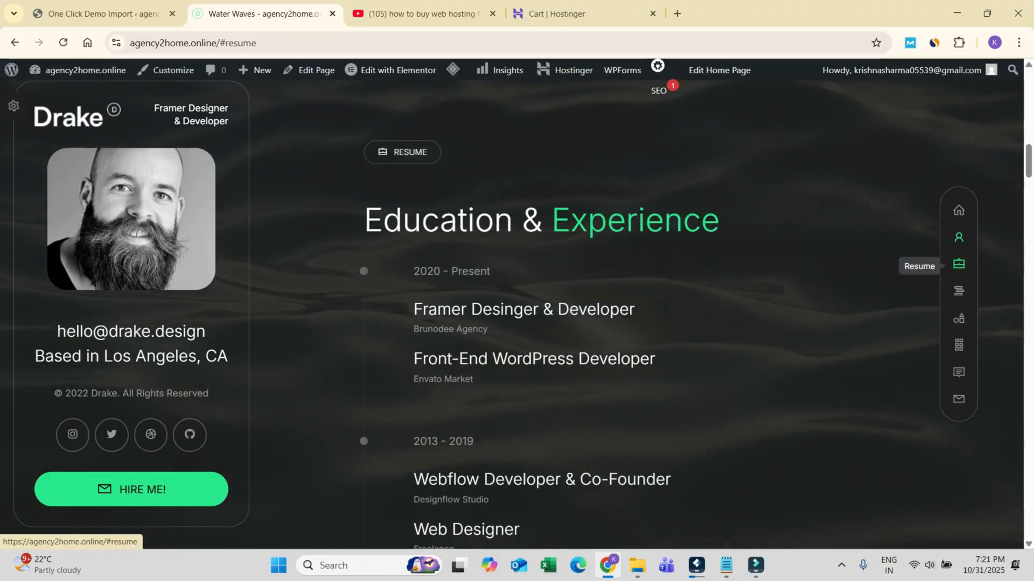
{"action": "scroll", "coordinate": [635, 312], "scroll_direction": "down", "scroll_amount": 2}
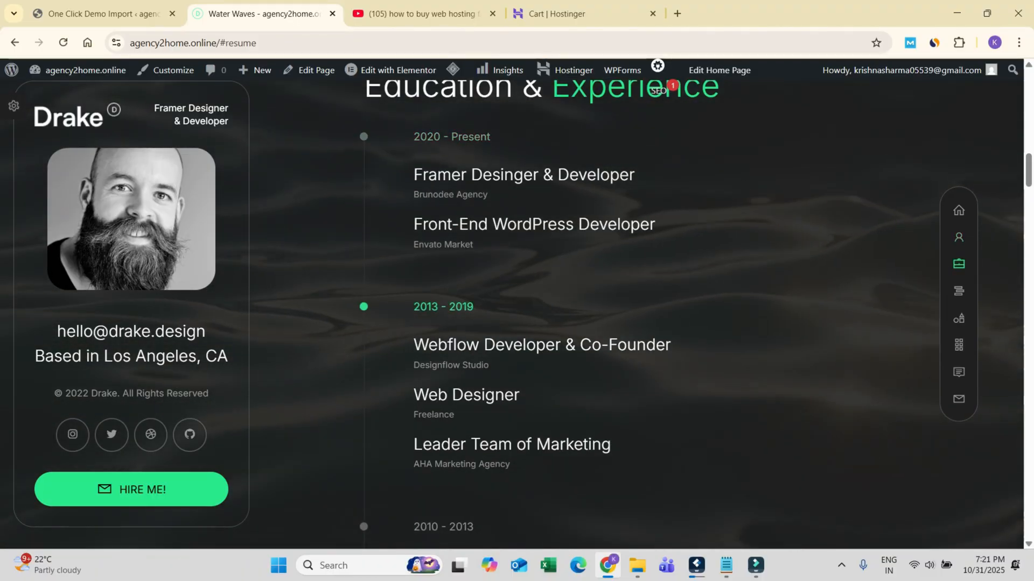
{"action": "scroll", "coordinate": [635, 312], "scroll_direction": "up", "scroll_amount": 1}
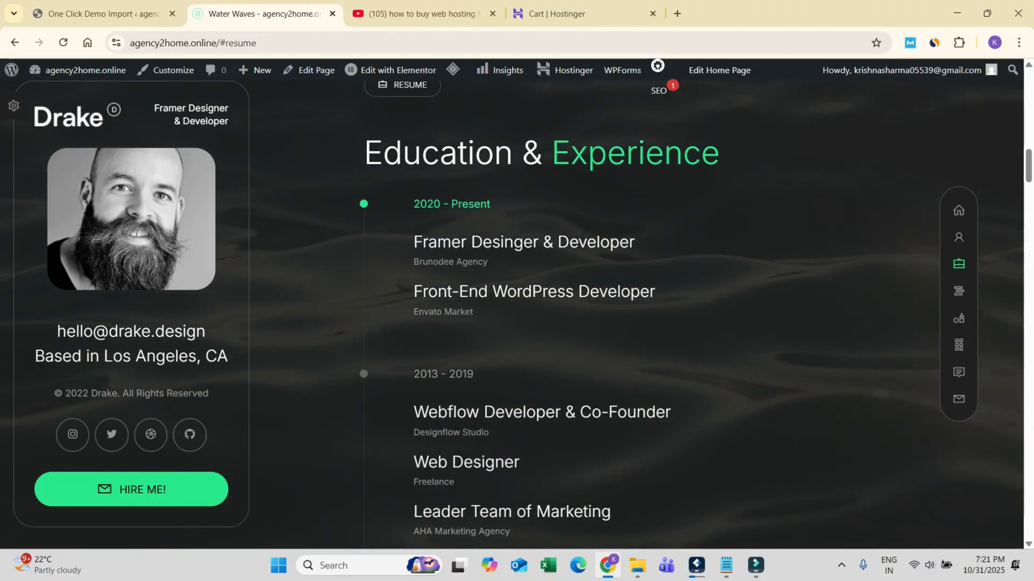
{"action": "scroll", "coordinate": [635, 312], "scroll_direction": "down", "scroll_amount": 4}
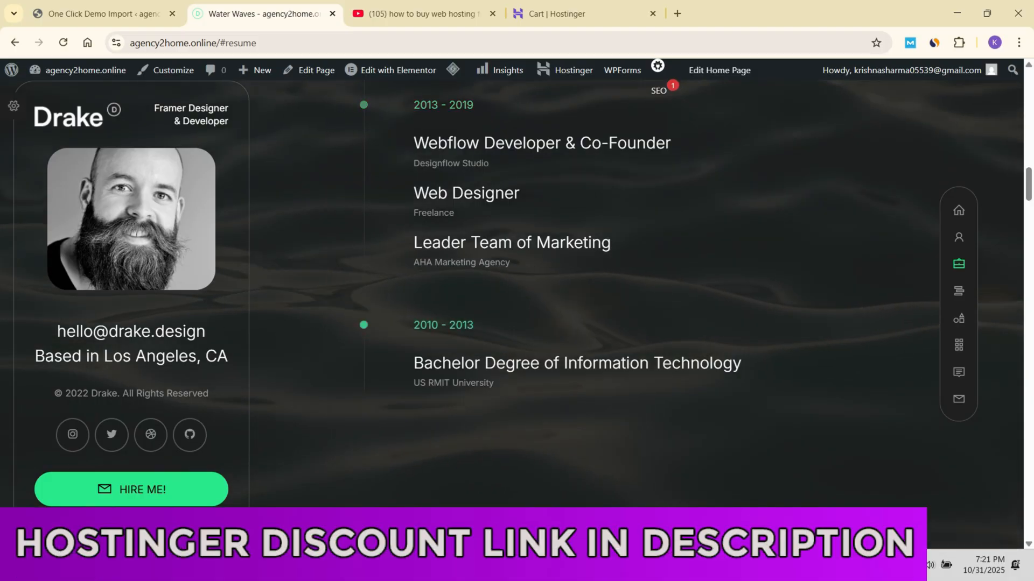
{"action": "scroll", "coordinate": [635, 313], "scroll_direction": "up", "scroll_amount": 4}
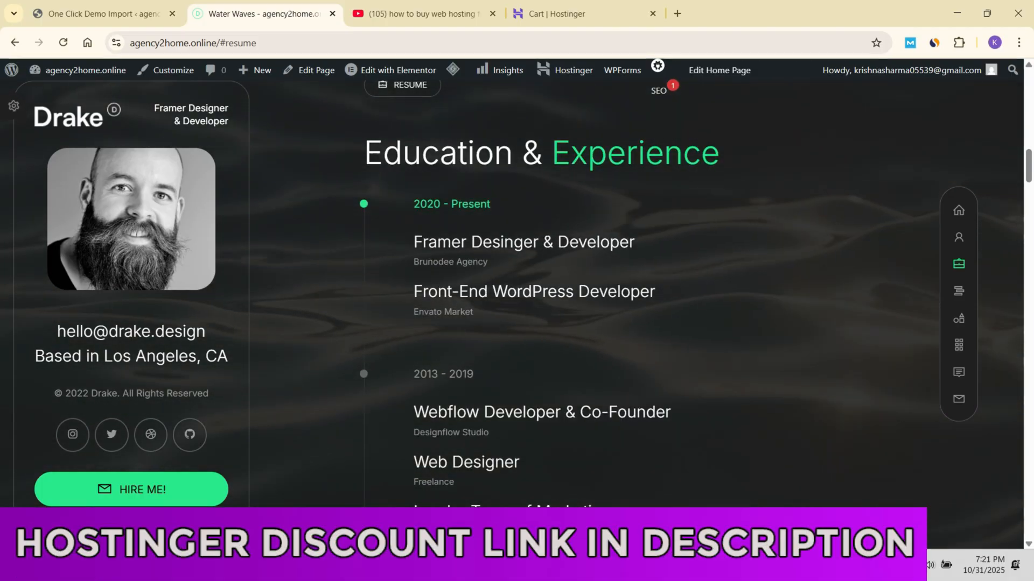
{"action": "scroll", "coordinate": [635, 313], "scroll_direction": "down", "scroll_amount": 2}
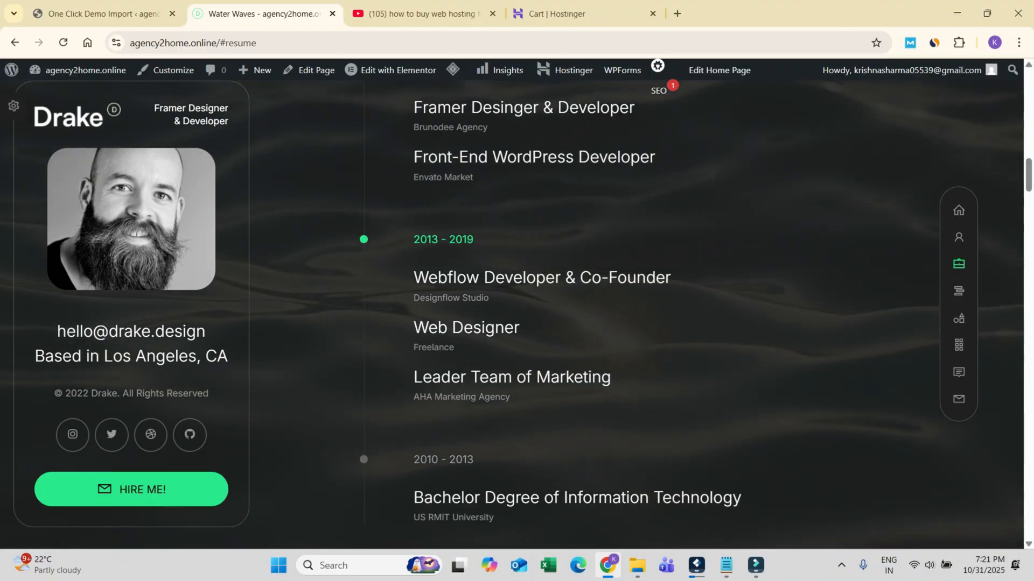
{"action": "scroll", "coordinate": [635, 312], "scroll_direction": "down", "scroll_amount": 1}
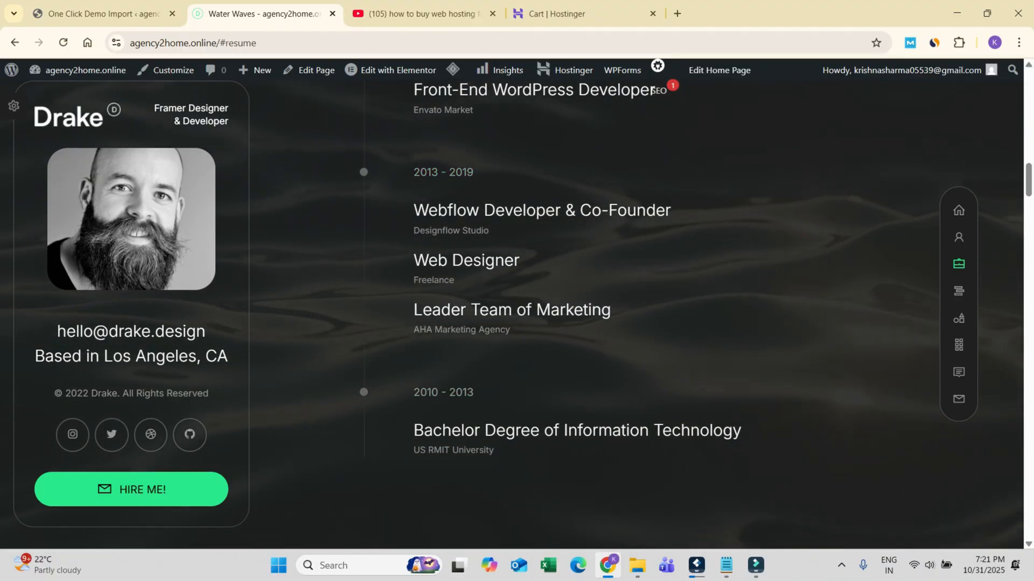
Step: Review the service cards under My Specializations and the skills listed under My Advantages
{"action": "left_click", "coordinate": [958, 291]}
{"action": "scroll", "coordinate": [623, 312], "scroll_direction": "down", "scroll_amount": 5}
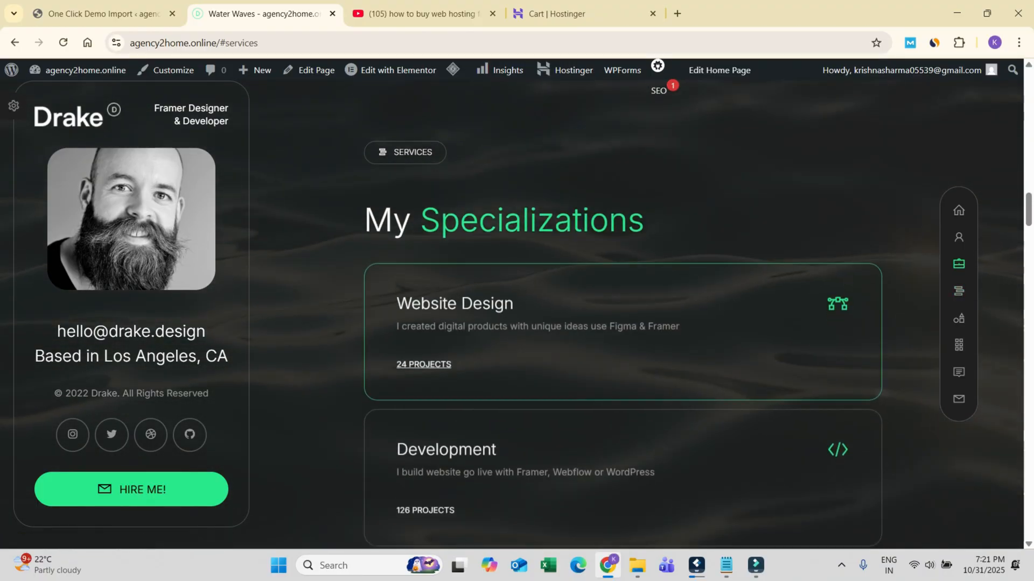
{"action": "scroll", "coordinate": [622, 312], "scroll_direction": "down", "scroll_amount": 1}
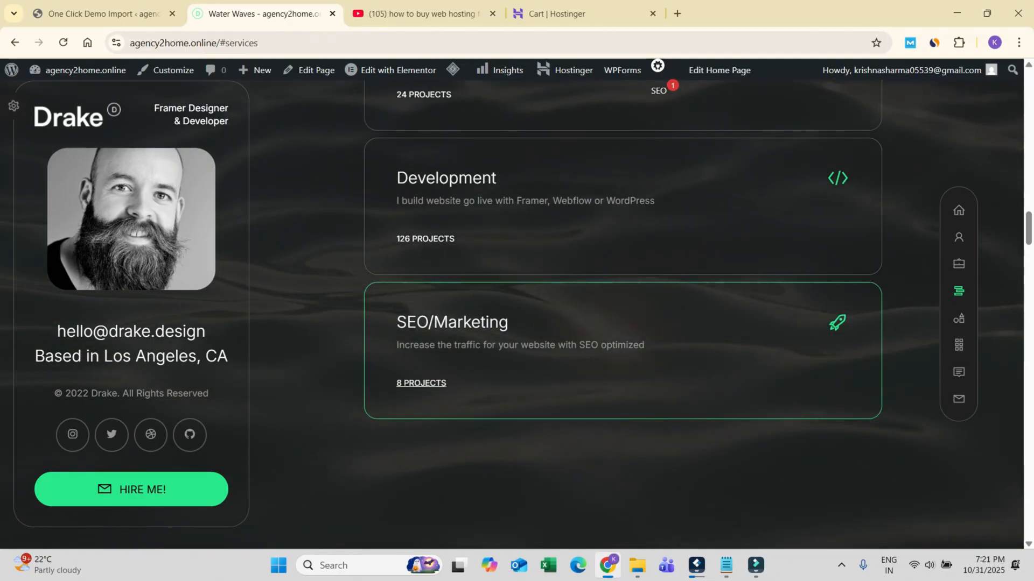
{"action": "scroll", "coordinate": [622, 312], "scroll_direction": "up", "scroll_amount": 2}
{"action": "scroll", "coordinate": [622, 312], "scroll_direction": "down", "scroll_amount": 5}
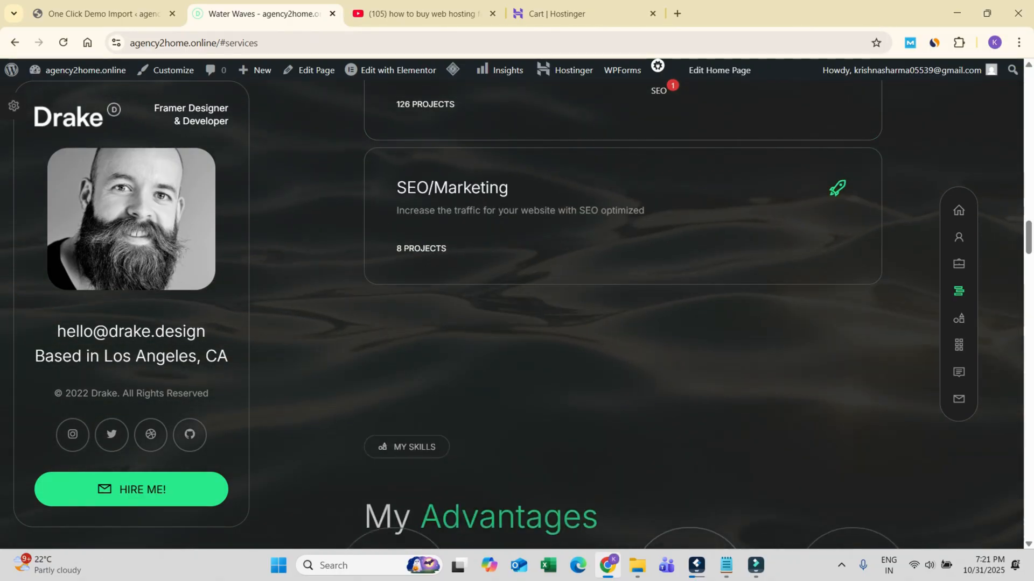
{"action": "scroll", "coordinate": [576, 302], "scroll_direction": "down", "scroll_amount": 1}
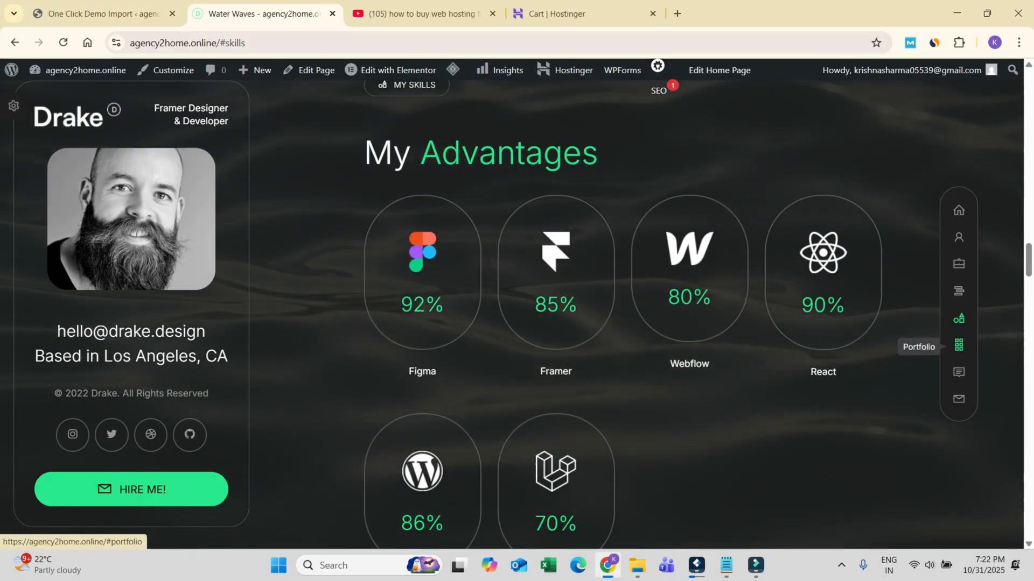
Step: Look through the Featured Projects in the Portfolio section, the client testimonials and the contact section
{"action": "left_click", "coordinate": [958, 345]}
{"action": "scroll", "coordinate": [619, 323], "scroll_direction": "down", "scroll_amount": 9}
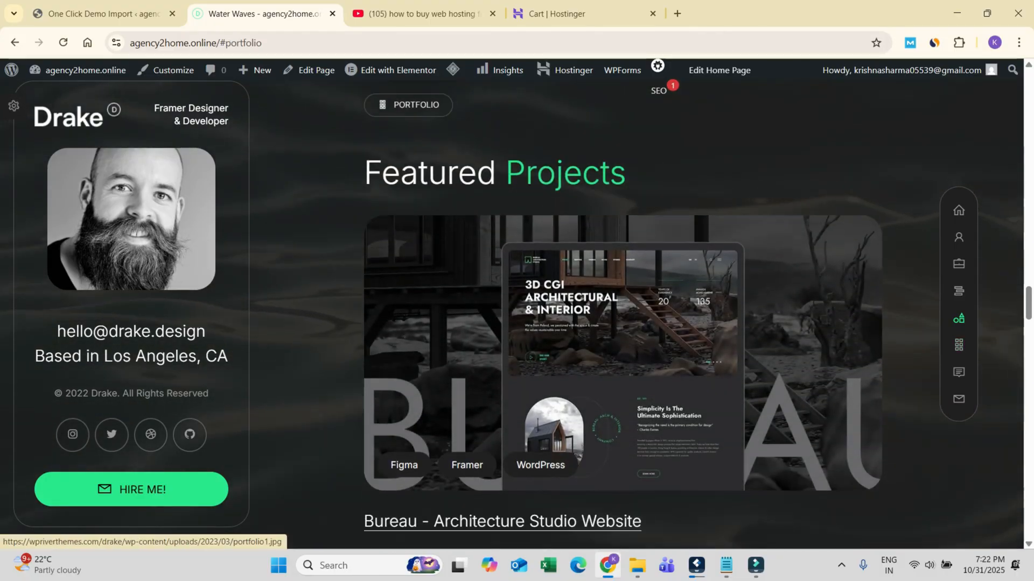
{"action": "scroll", "coordinate": [623, 323], "scroll_direction": "down", "scroll_amount": 2}
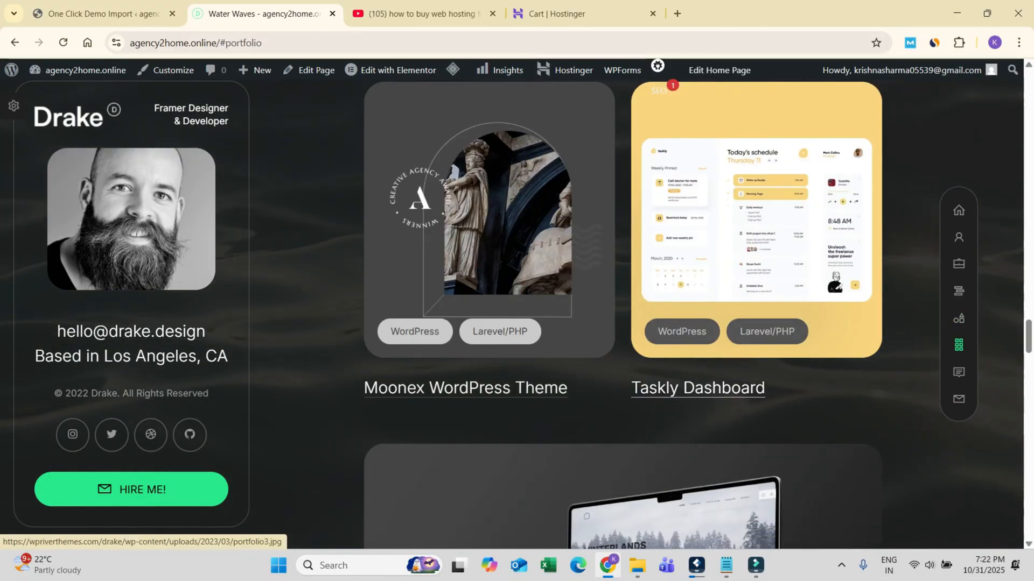
{"action": "scroll", "coordinate": [622, 323], "scroll_direction": "down", "scroll_amount": 7}
{"action": "scroll", "coordinate": [623, 323], "scroll_direction": "down", "scroll_amount": 4}
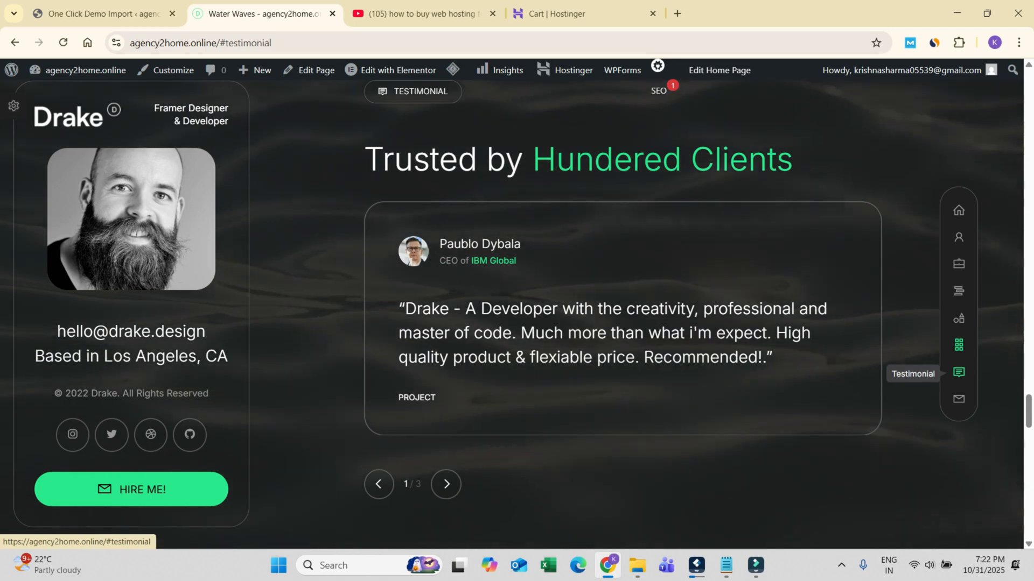
{"action": "left_click", "coordinate": [958, 399]}
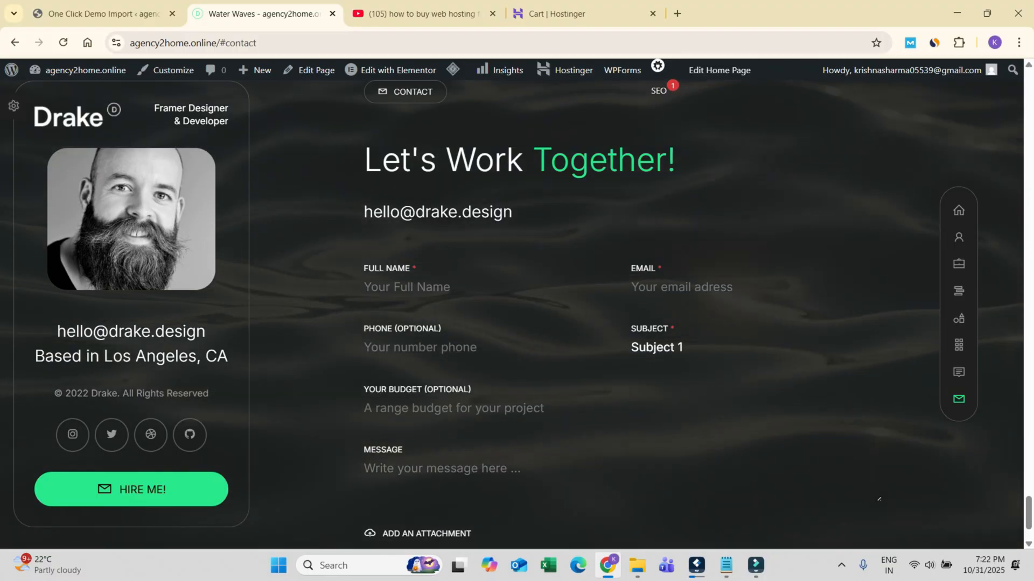
Step: Return to the start of the page and inspect the site's slide-out menu with its section and social links, leaving it closed
{"action": "left_click_drag", "start_coordinate": [1028, 513], "coordinate": [1028, 16]}
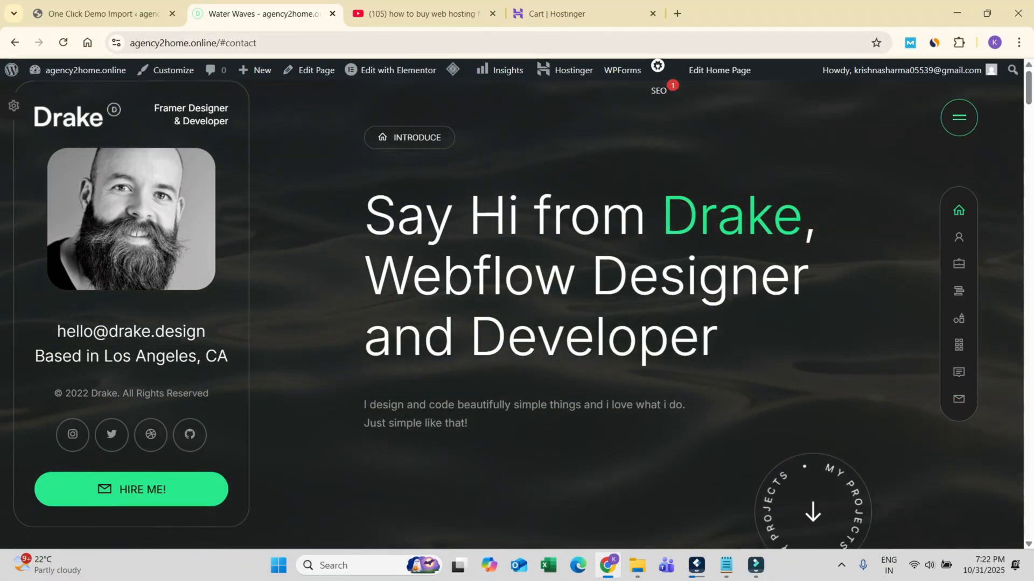
{"action": "left_click", "coordinate": [959, 117]}
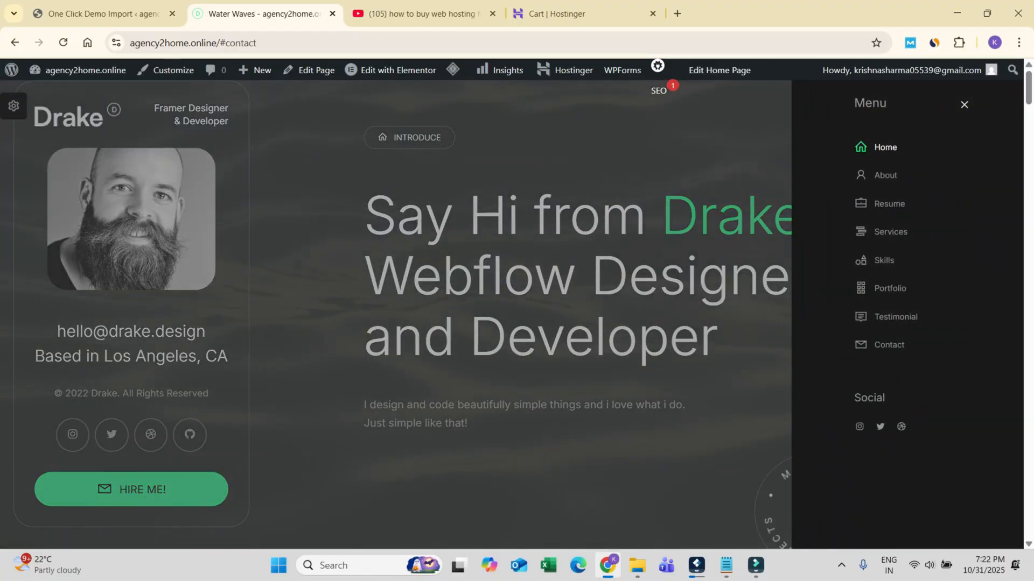
{"action": "left_click", "coordinate": [964, 104]}
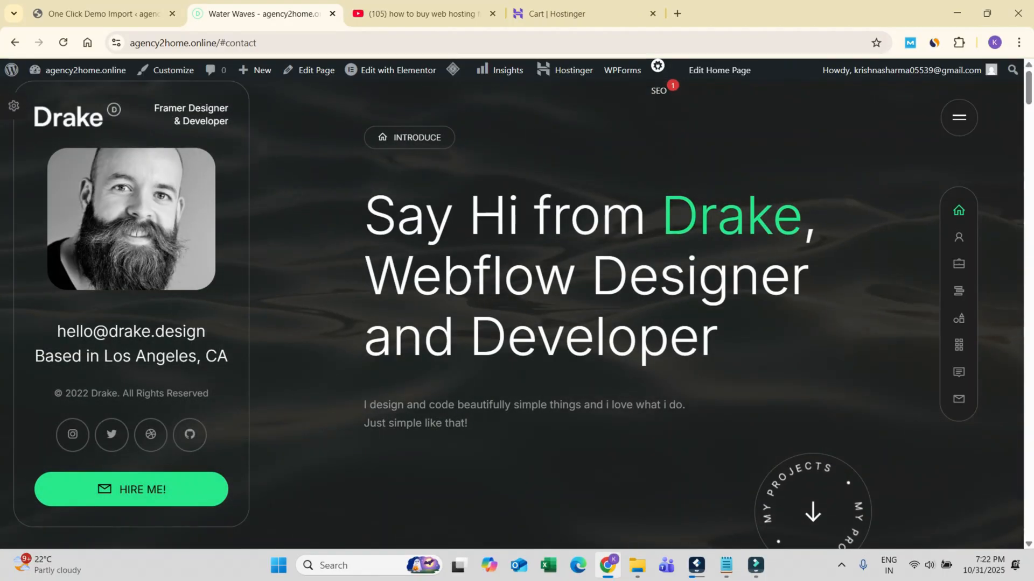
{"action": "left_click", "coordinate": [958, 117]}
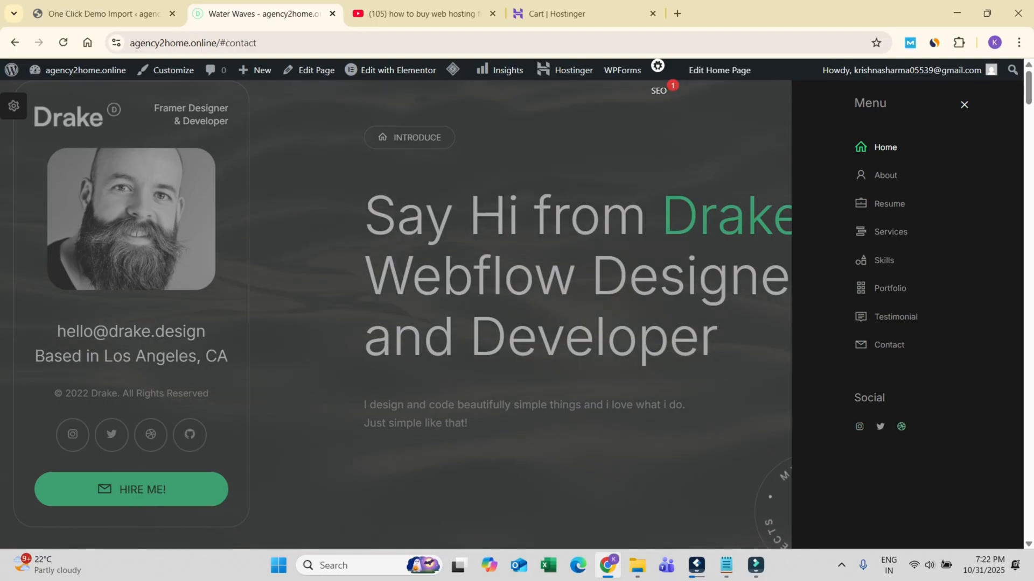
{"action": "left_click", "coordinate": [964, 105]}
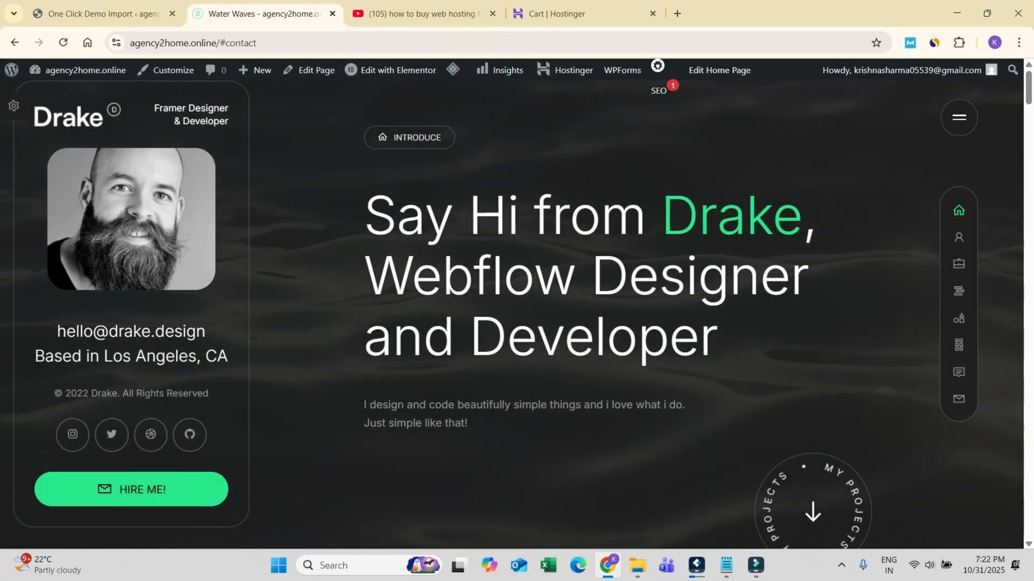
{"action": "left_click_drag", "start_coordinate": [221, 43], "coordinate": [127, 43]}
{"action": "key", "text": "ctrl+c"}
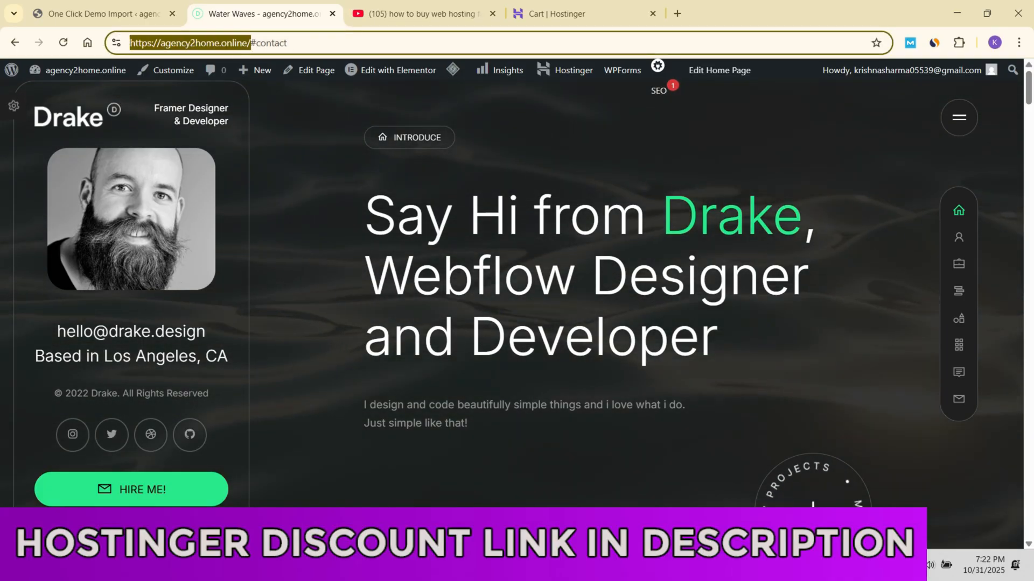
{"action": "key", "text": "ctrl+shift+n"}
{"action": "key", "text": "ctrl+v"}
{"action": "key", "text": "Return"}
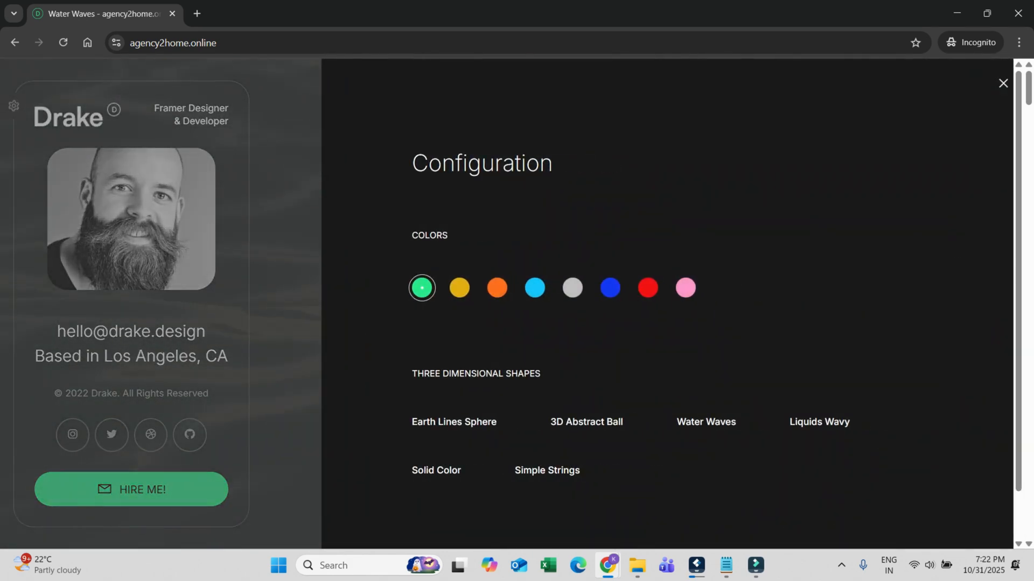
{"action": "left_click", "coordinate": [535, 288]}
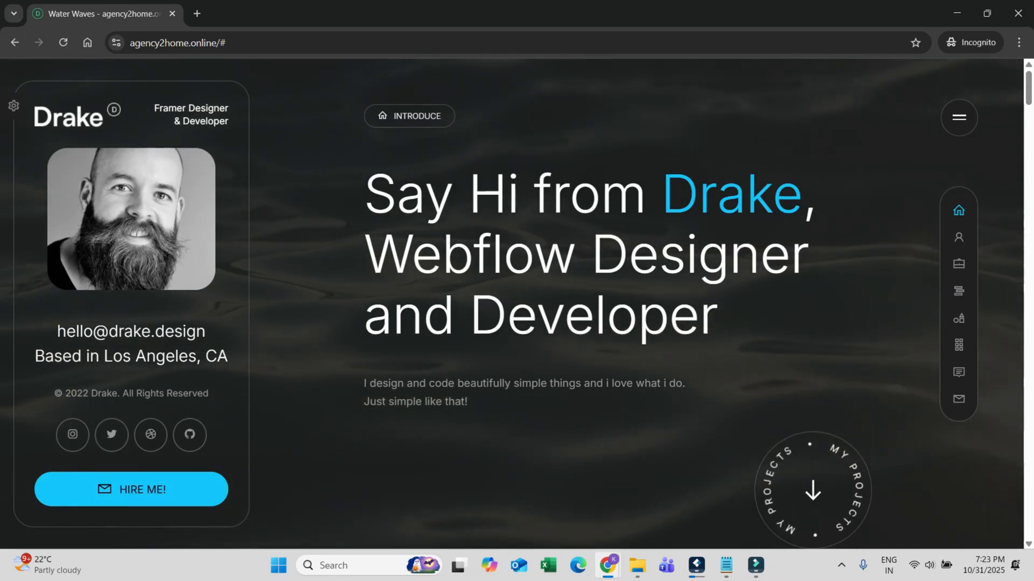
Step: Try the red accent colour from the Configuration panel, check it on the page's sections, and reload the site
{"action": "left_click", "coordinate": [14, 106]}
{"action": "left_click", "coordinate": [647, 288]}
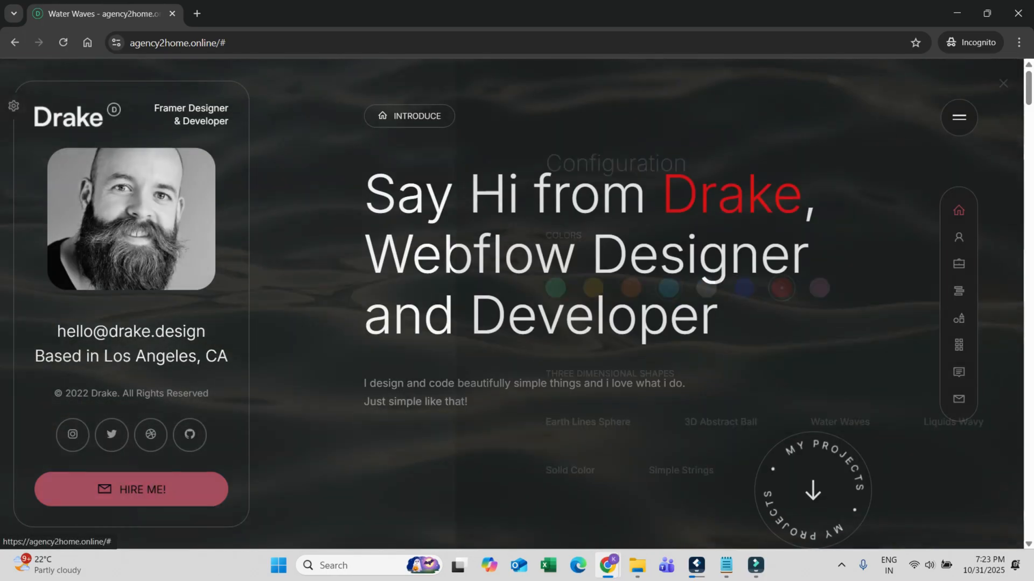
{"action": "scroll", "coordinate": [648, 288], "scroll_direction": "down", "scroll_amount": 7}
{"action": "scroll", "coordinate": [647, 288], "scroll_direction": "down", "scroll_amount": 10}
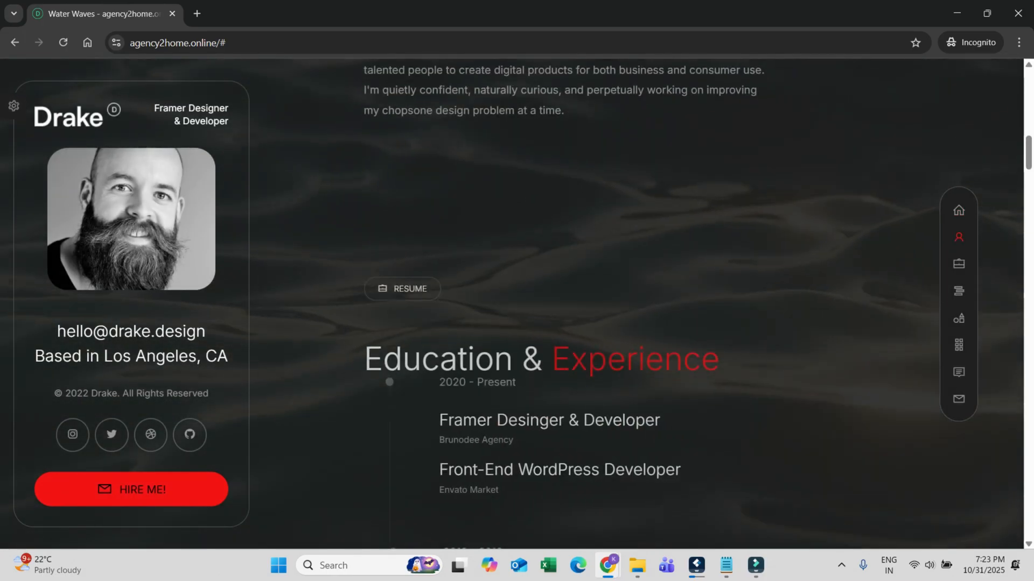
{"action": "scroll", "coordinate": [517, 304], "scroll_direction": "up", "scroll_amount": 10}
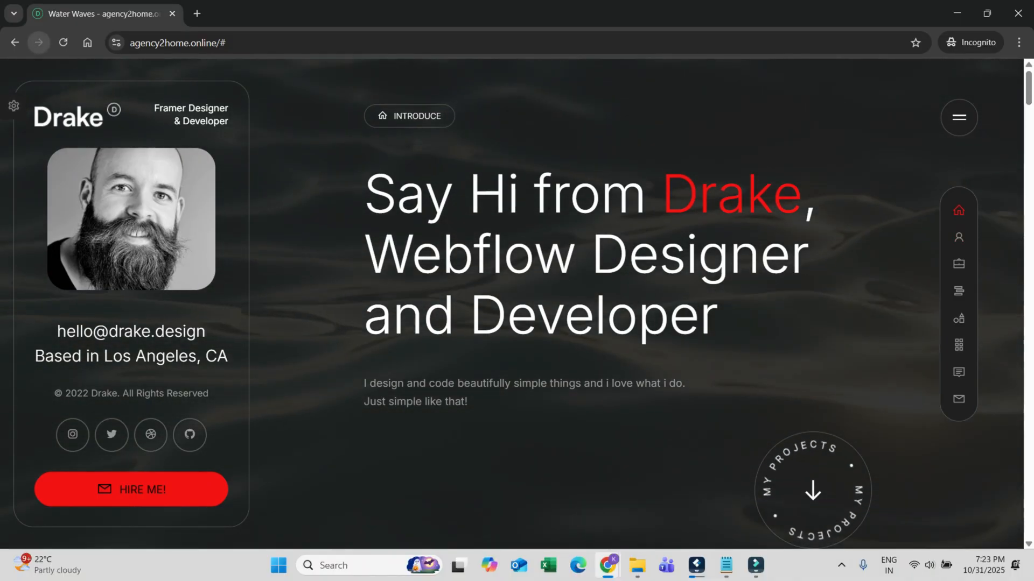
{"action": "left_click", "coordinate": [63, 42]}
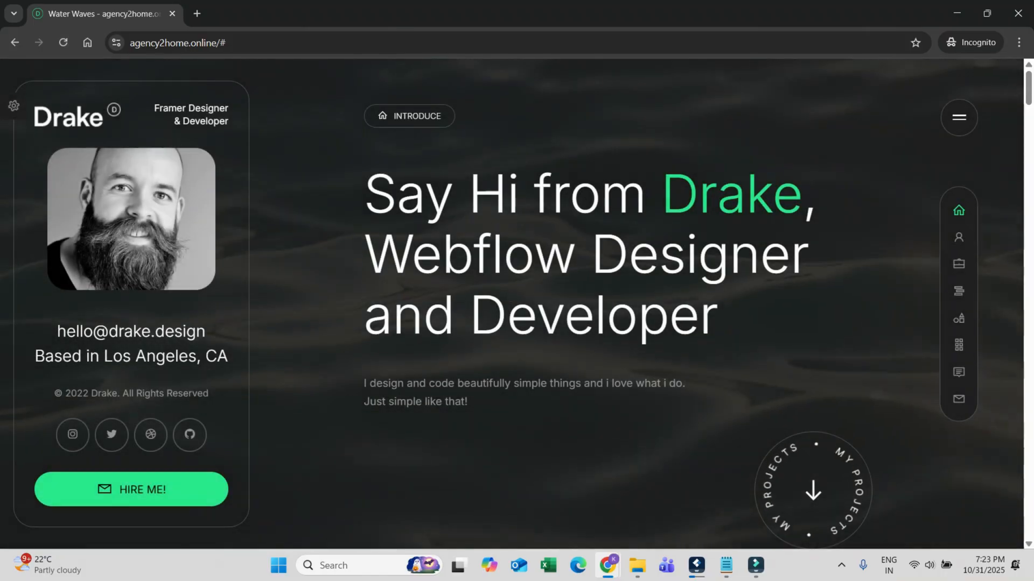
Step: Apply the dark blue accent colour in the Configuration panel and close the incognito window
{"action": "left_click", "coordinate": [13, 105]}
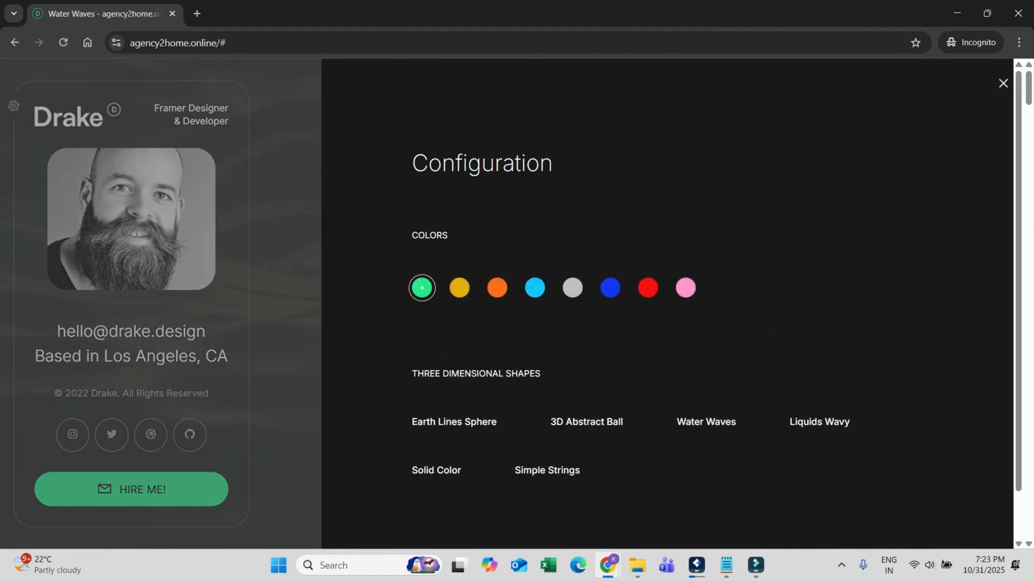
{"action": "left_click", "coordinate": [609, 286]}
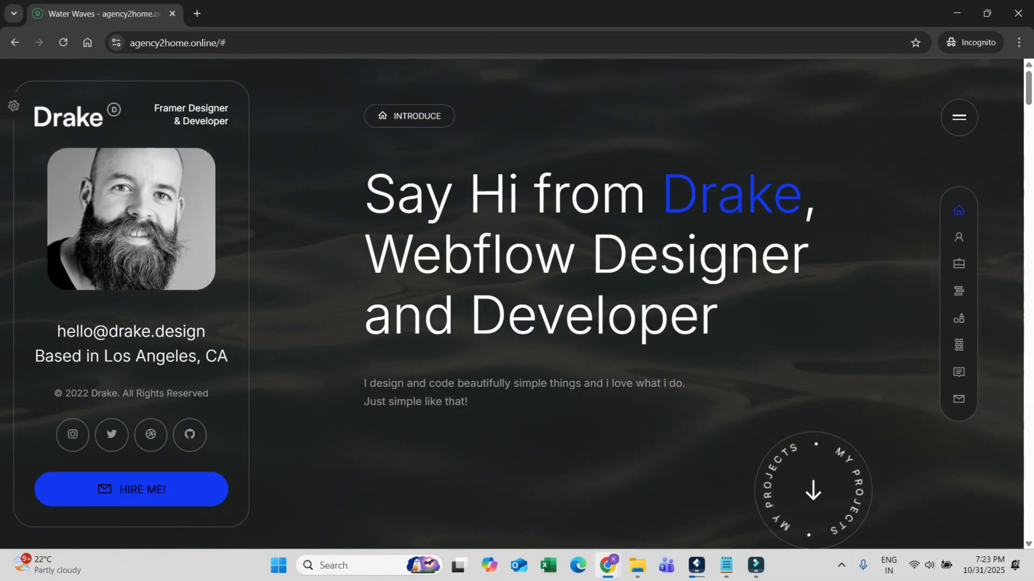
{"action": "left_click", "coordinate": [1017, 13]}
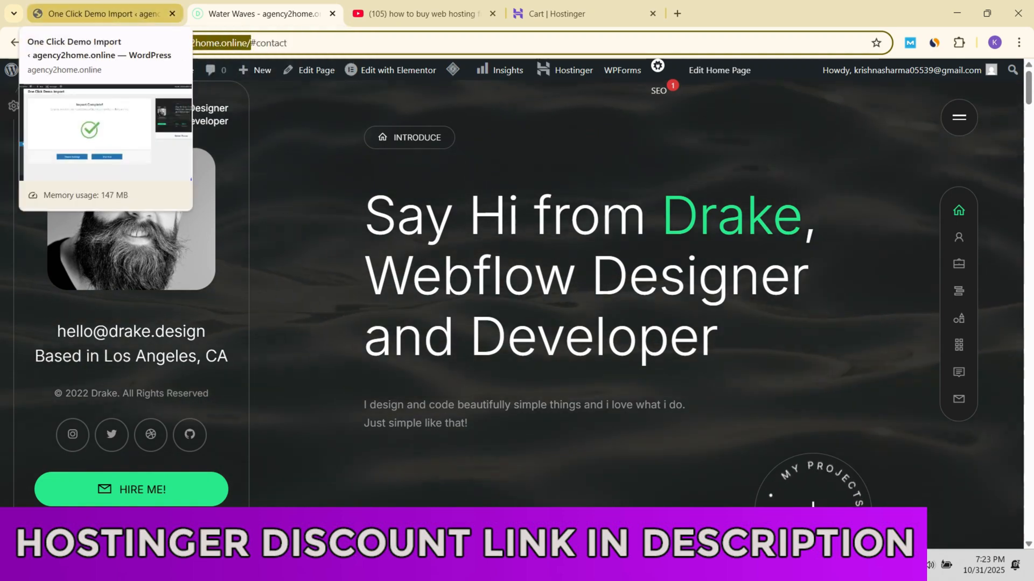
Step: Open the Site Identity settings in the WordPress customizer and set the site title to Agency2Home
{"action": "left_click", "coordinate": [97, 13]}
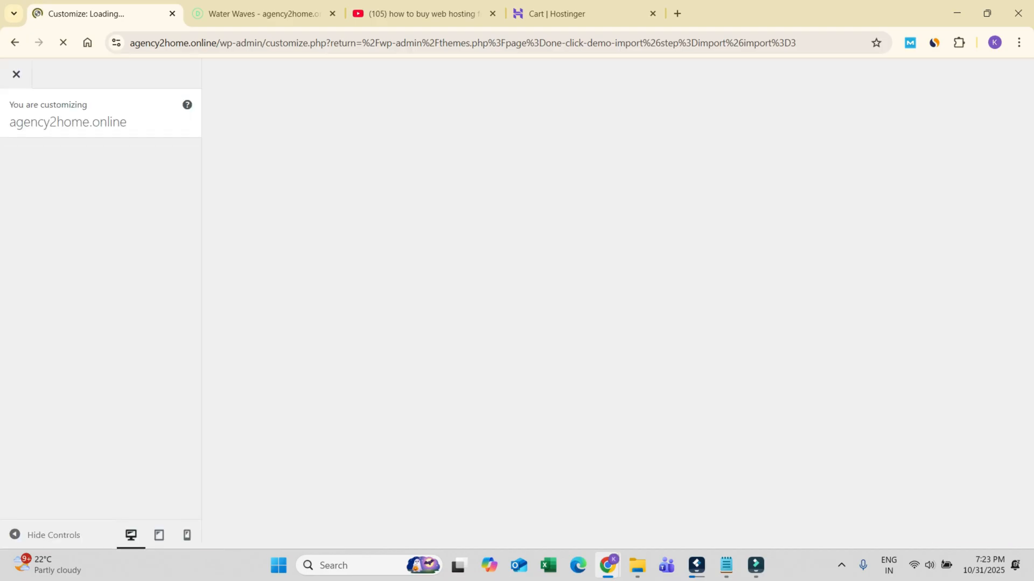
{"action": "left_click", "coordinate": [100, 216]}
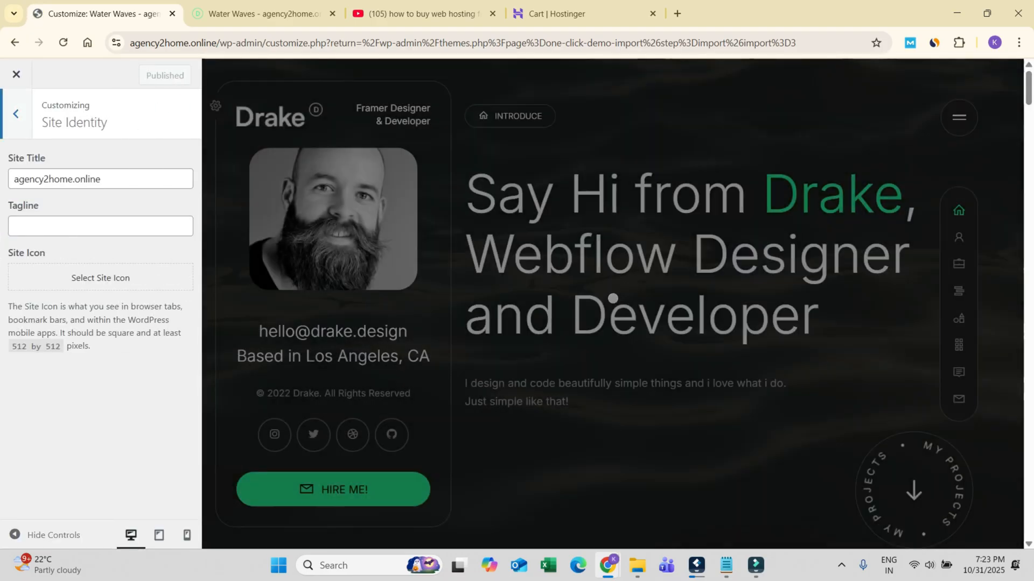
{"action": "left_click_drag", "start_coordinate": [103, 179], "coordinate": [68, 180]}
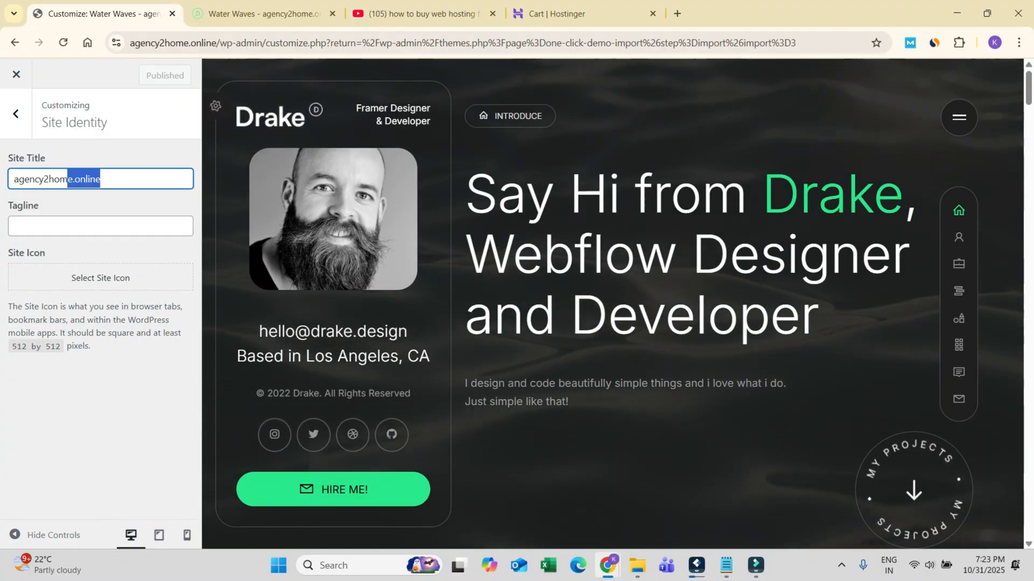
{"action": "type", "text": "e"}
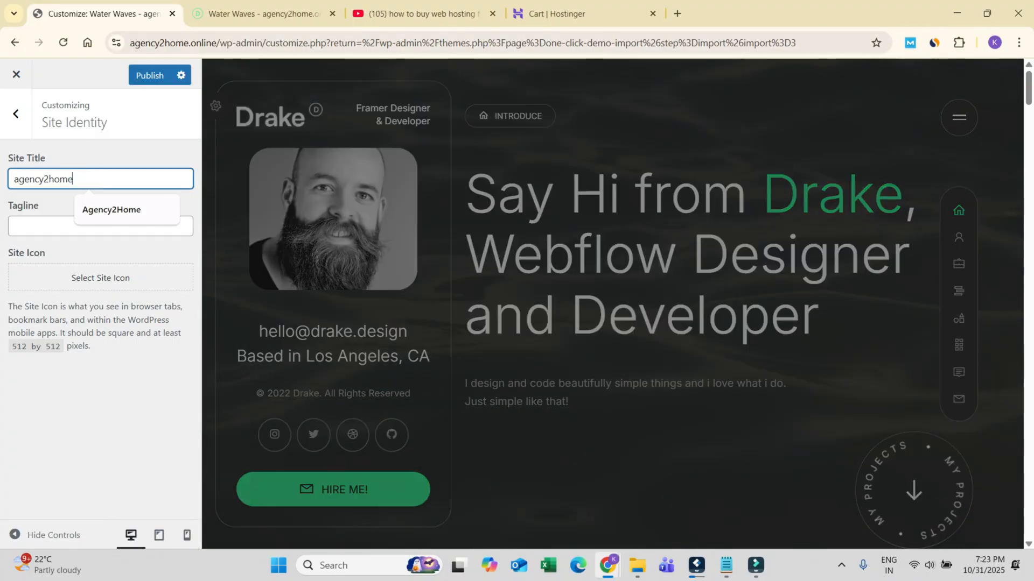
{"action": "key", "text": "Down"}
{"action": "key", "text": "Return"}
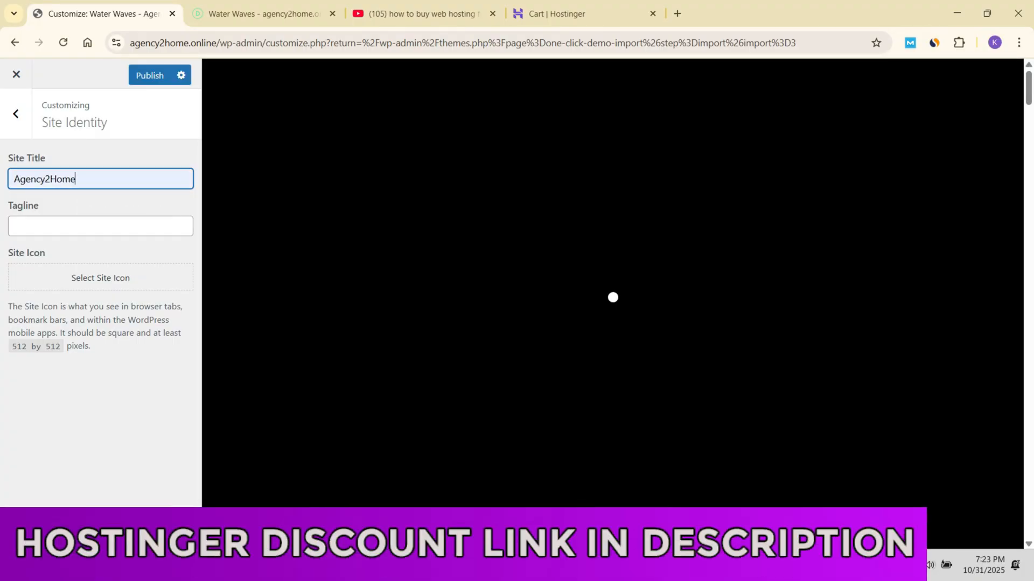
Step: Replace the site title with the portfolio owner's first name, leave the tagline empty, and publish the change
{"action": "key", "text": "ctrl+a"}
{"action": "type", "text": "a"}
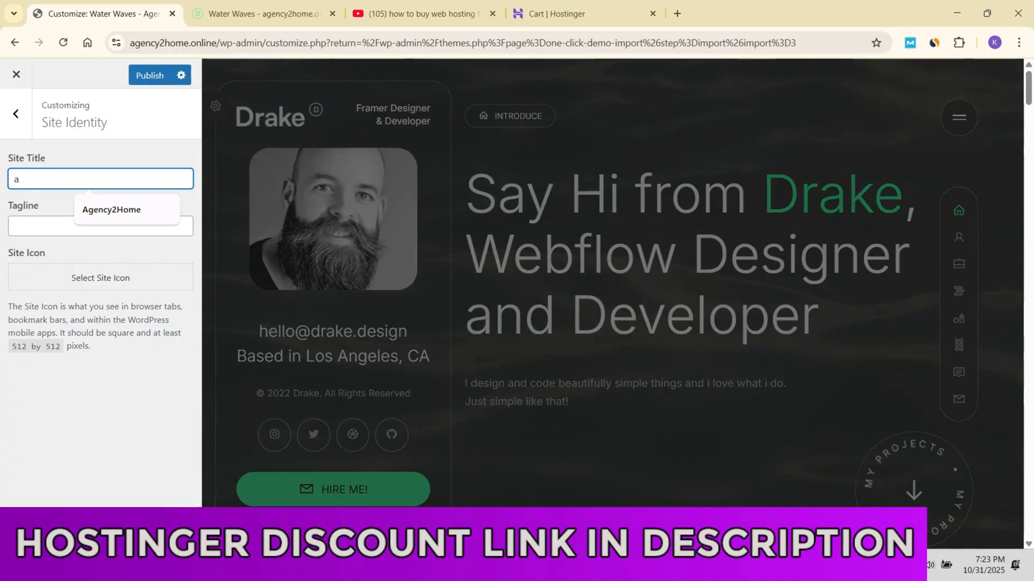
{"action": "key", "text": "BackSpace"}
{"action": "type", "text": "A"}
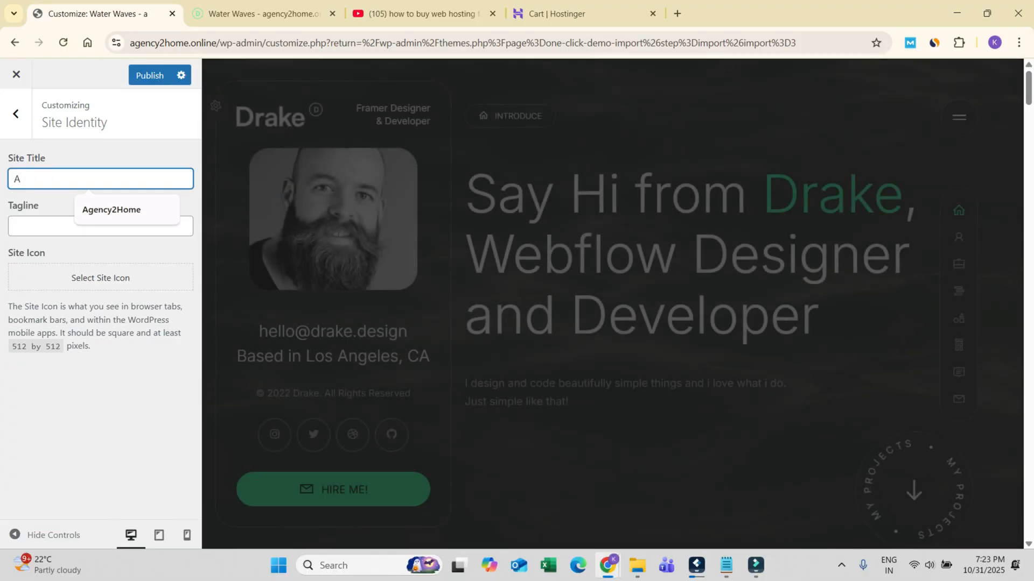
{"action": "type", "text": "bhishek"}
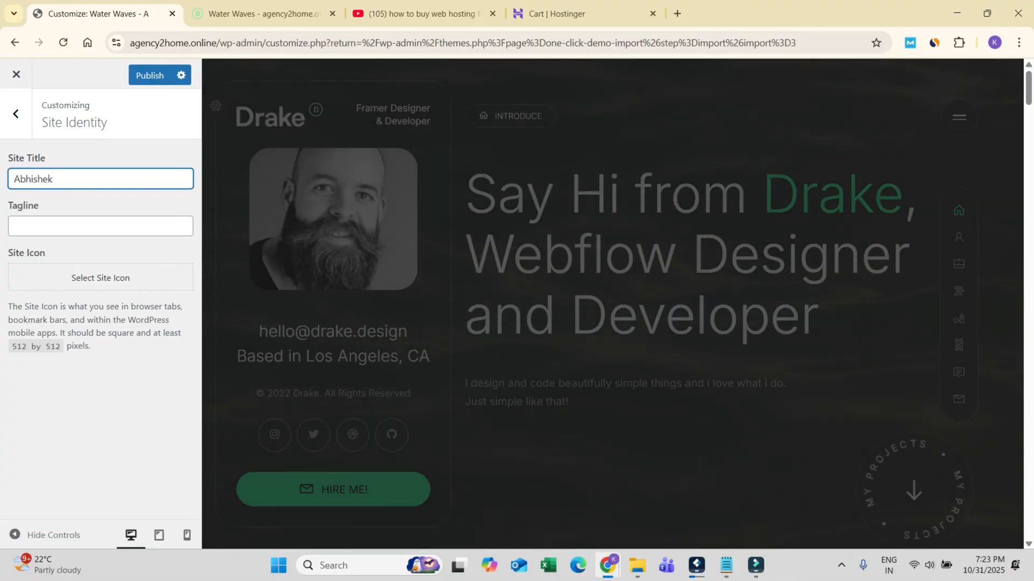
{"action": "left_click", "coordinate": [101, 226]}
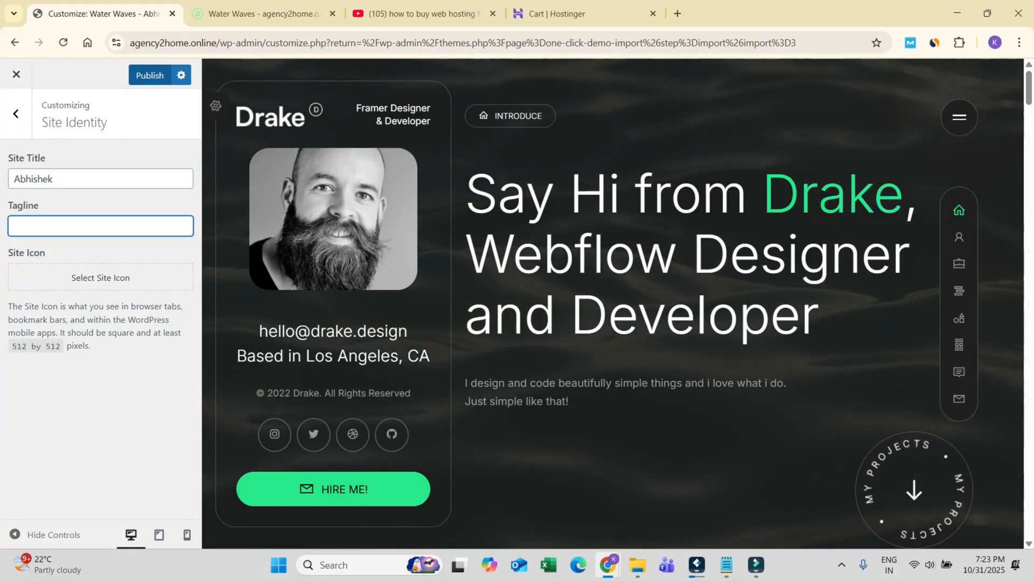
{"action": "left_click", "coordinate": [149, 76]}
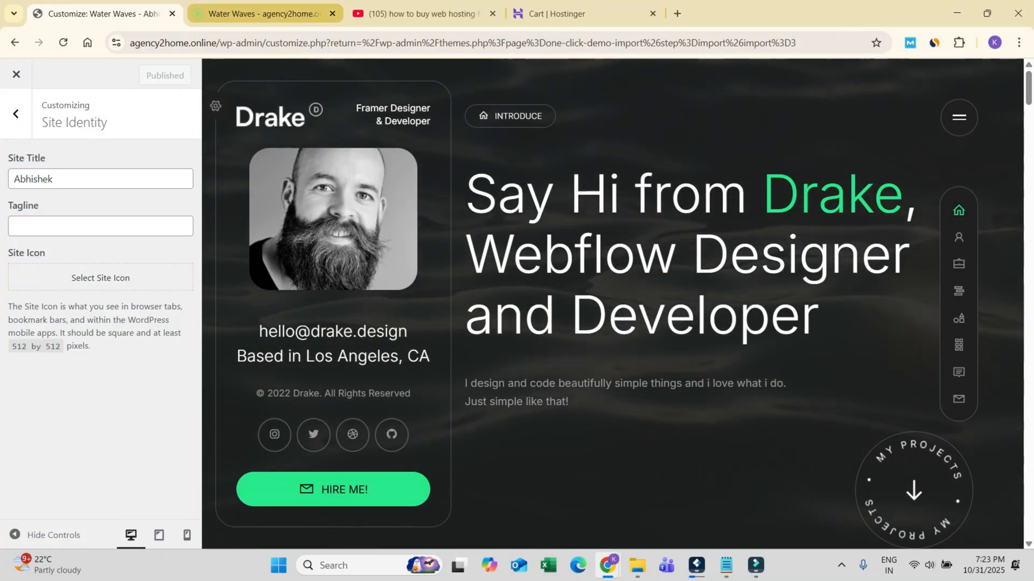
Step: Reload the live site to check its published title, and return to the customizer
{"action": "left_click", "coordinate": [263, 14]}
{"action": "key", "text": "Return"}
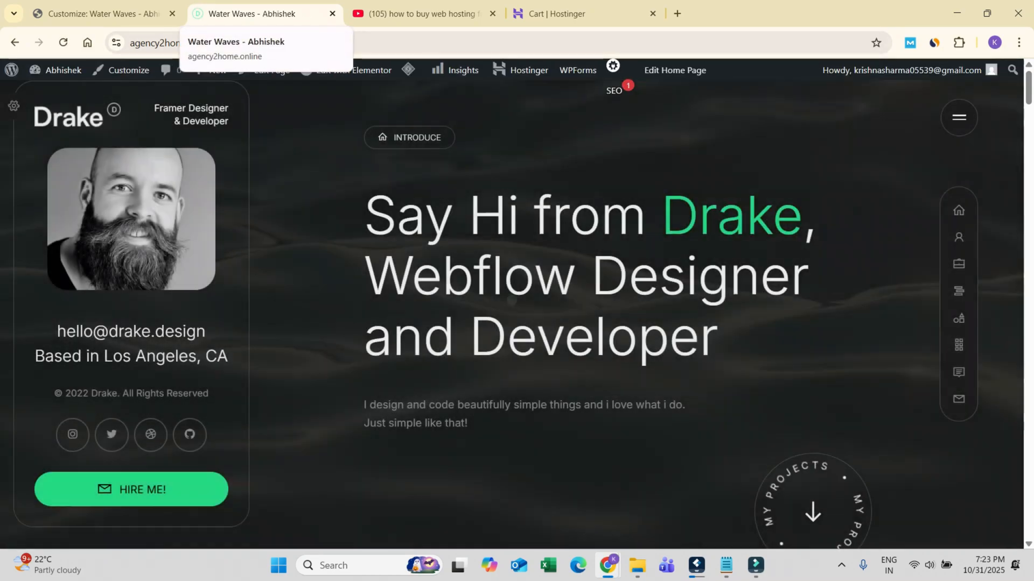
{"action": "left_click", "coordinate": [102, 13]}
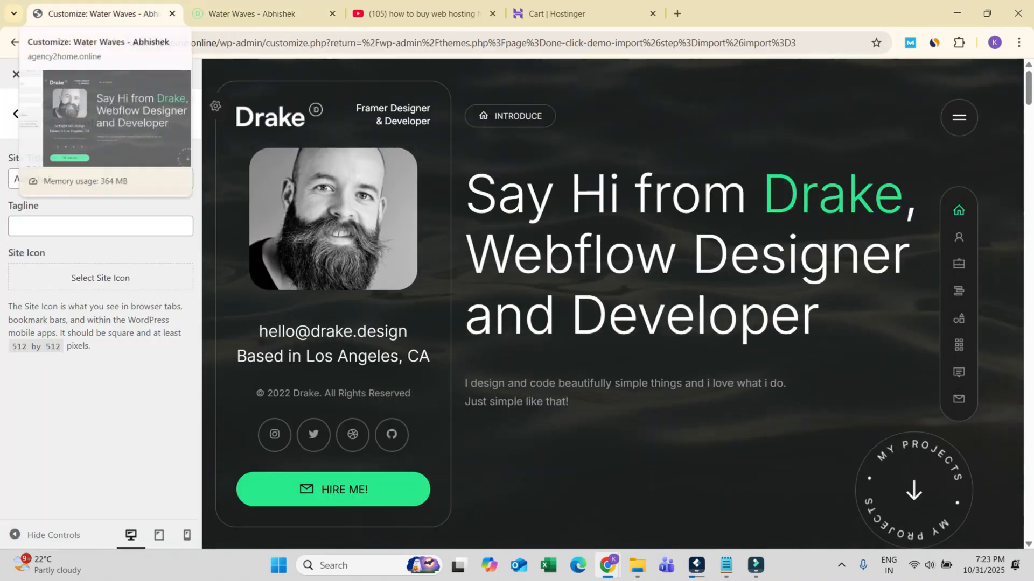
Step: Look into the customizer's Menus settings and close the customizer
{"action": "left_click", "coordinate": [15, 114]}
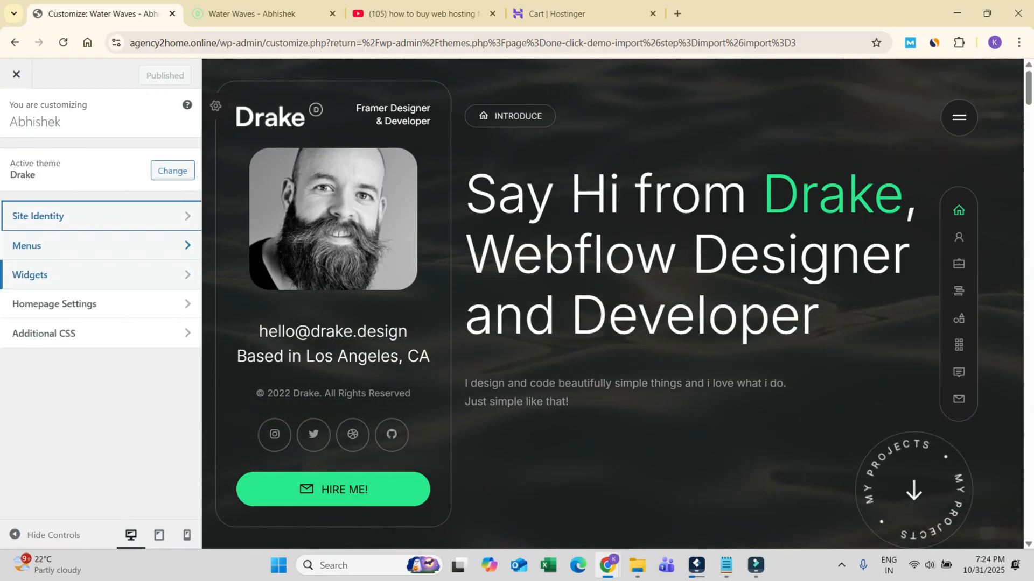
{"action": "left_click", "coordinate": [81, 242]}
{"action": "left_click", "coordinate": [16, 114]}
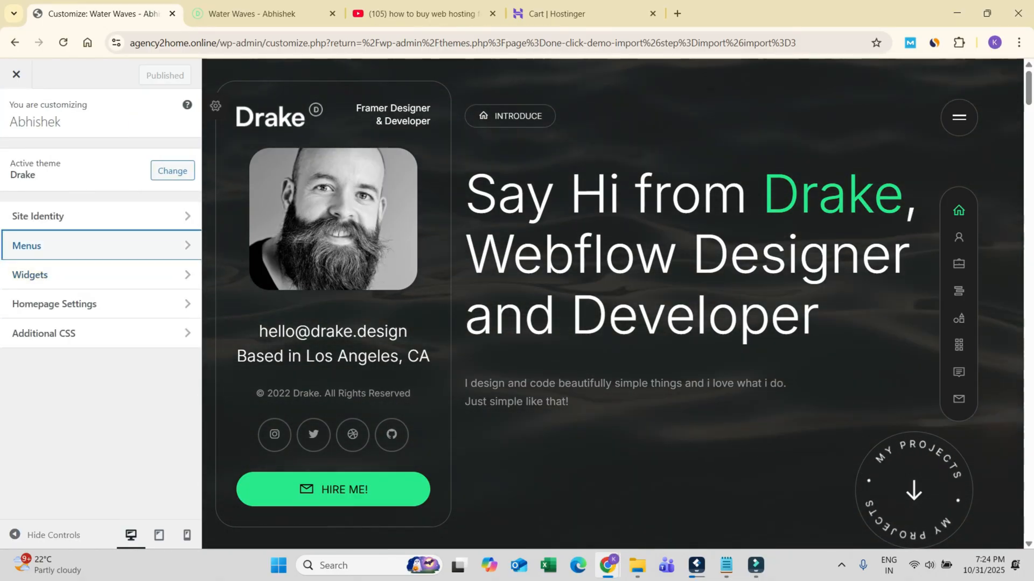
{"action": "left_click", "coordinate": [16, 75]}
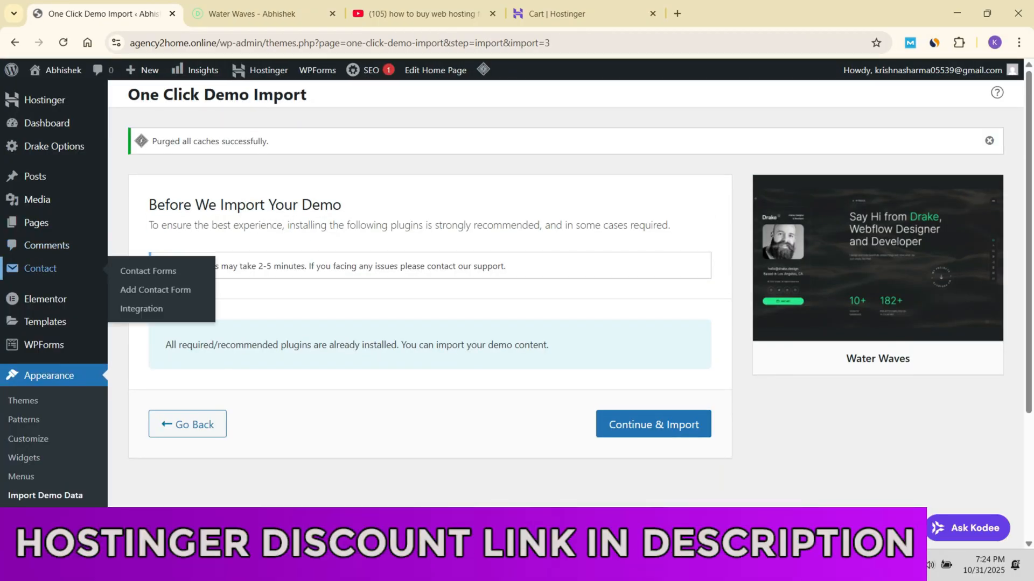
Step: Open the Home page for editing in Elementor from the list of all pages and dismiss the introductory notices
{"action": "mouse_move", "coordinate": [36, 223]}
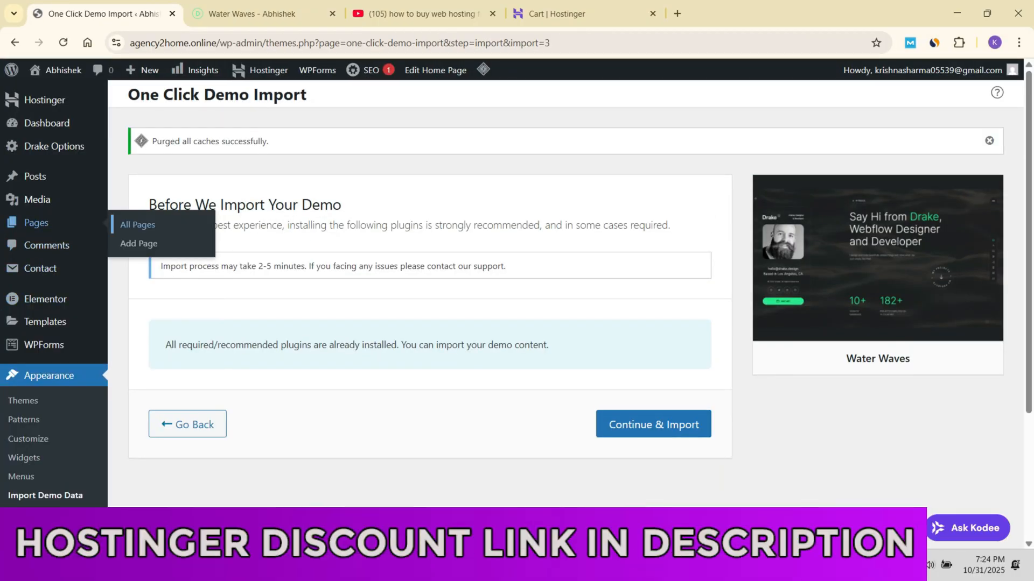
{"action": "left_click", "coordinate": [137, 225]}
{"action": "scroll", "coordinate": [377, 323], "scroll_direction": "down", "scroll_amount": 8}
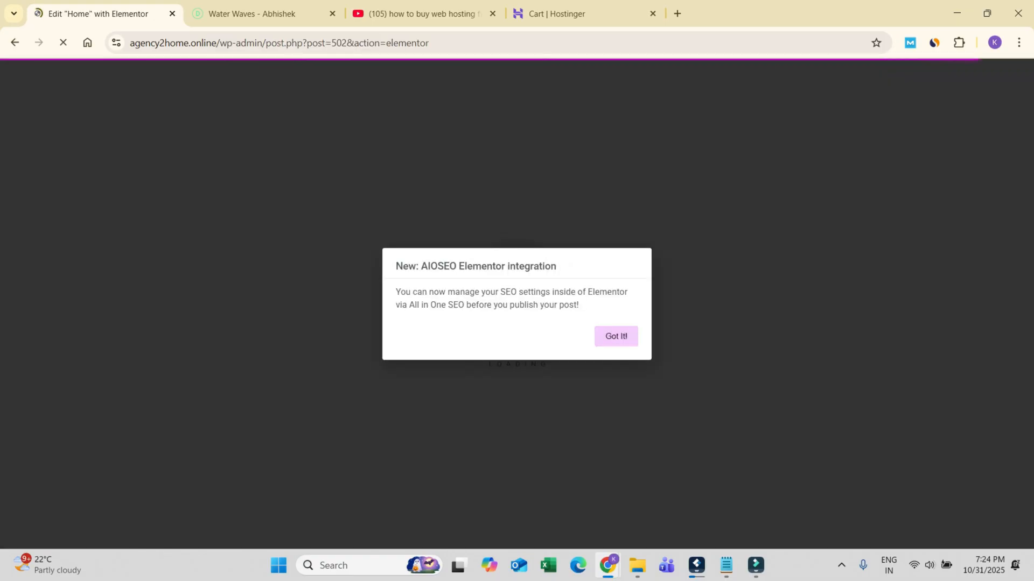
{"action": "left_click", "coordinate": [616, 336]}
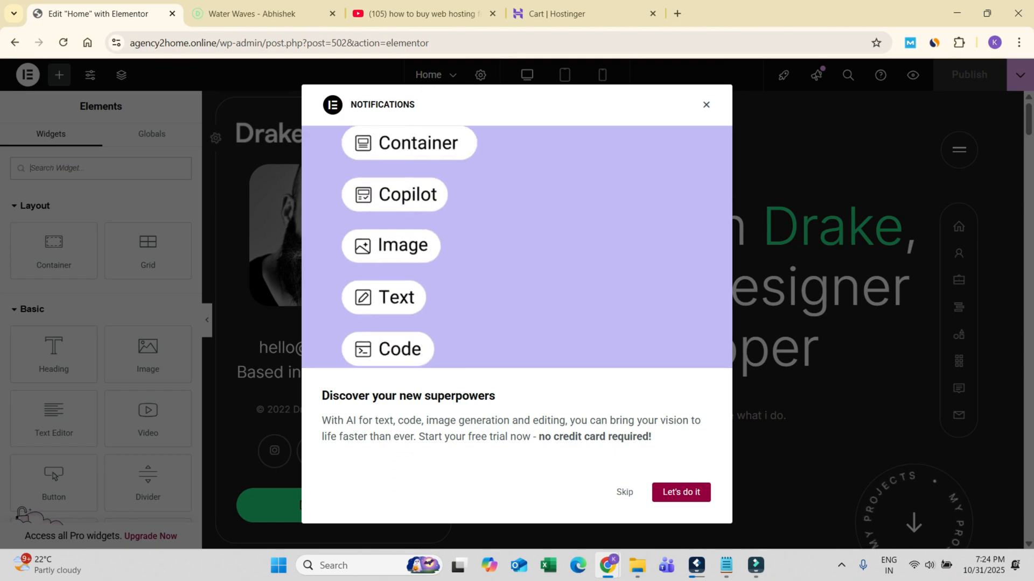
{"action": "left_click", "coordinate": [705, 104]}
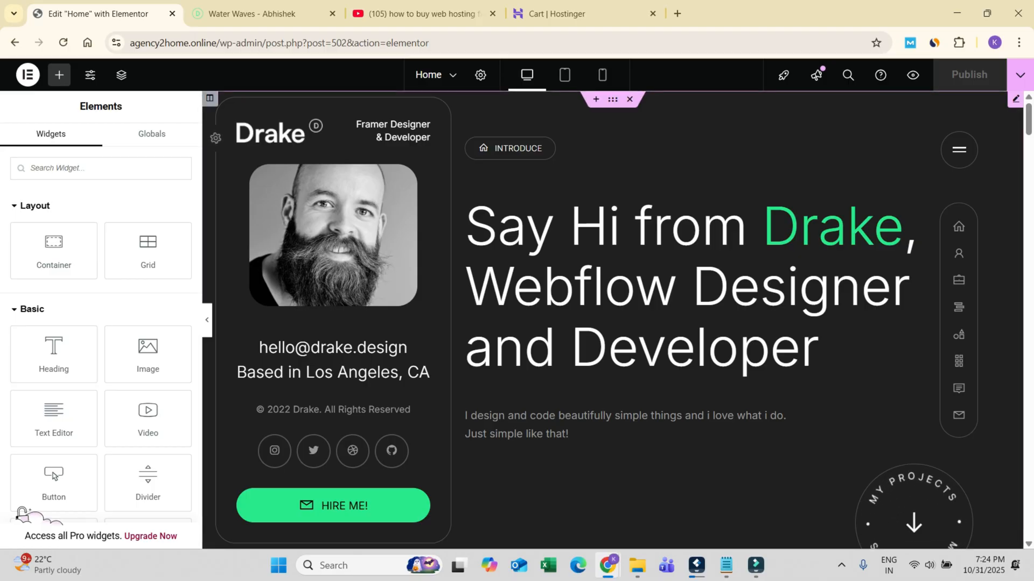
Step: Open the Drake Hero Section for editing and change its title to INTRODUCtion
{"action": "left_click", "coordinate": [689, 288]}
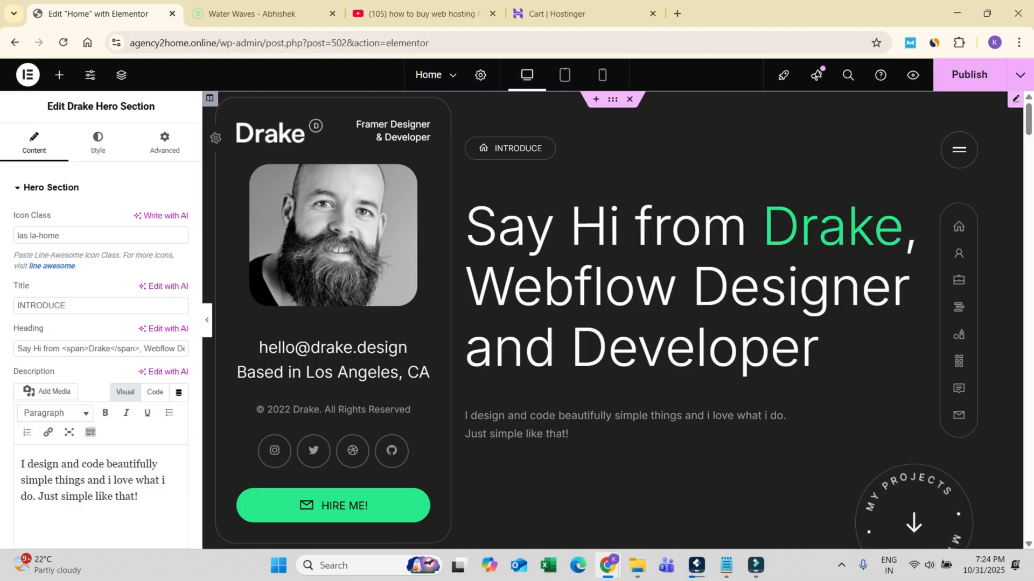
{"action": "scroll", "coordinate": [700, 323], "scroll_direction": "down", "scroll_amount": 5}
{"action": "scroll", "coordinate": [700, 322], "scroll_direction": "up", "scroll_amount": 5}
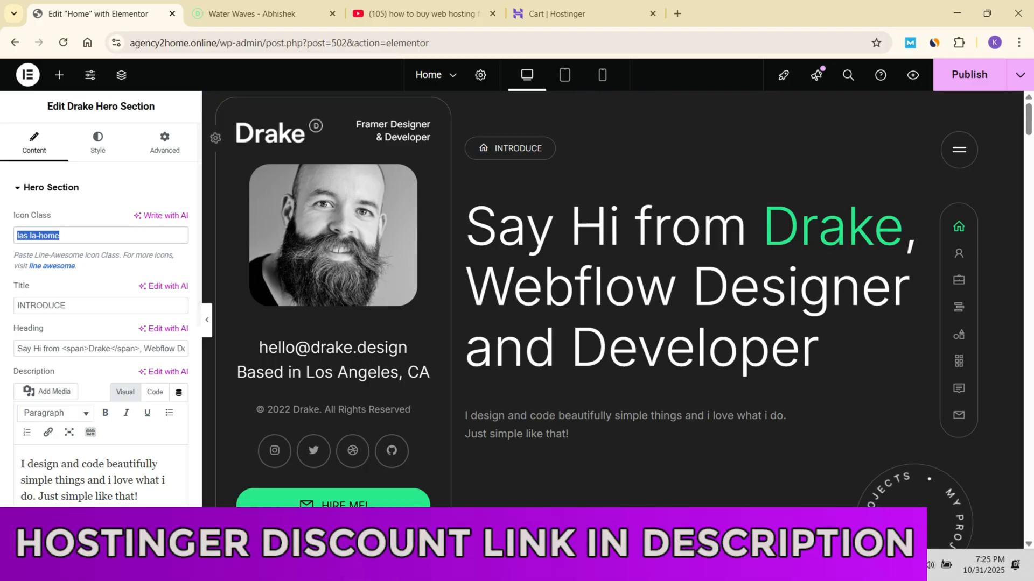
{"action": "left_click_drag", "start_coordinate": [49, 306], "coordinate": [16, 306]}
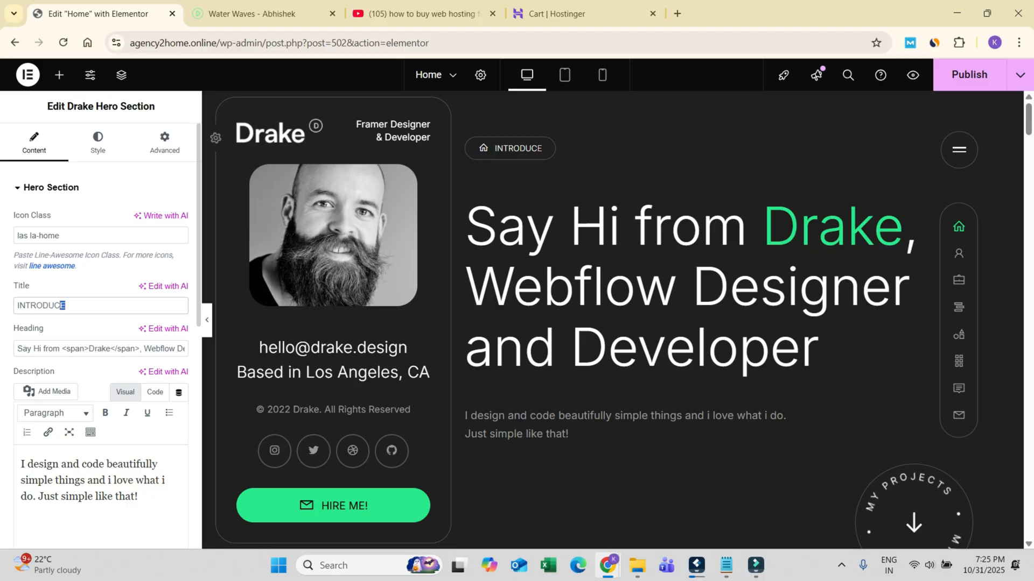
{"action": "type", "text": "tion"}
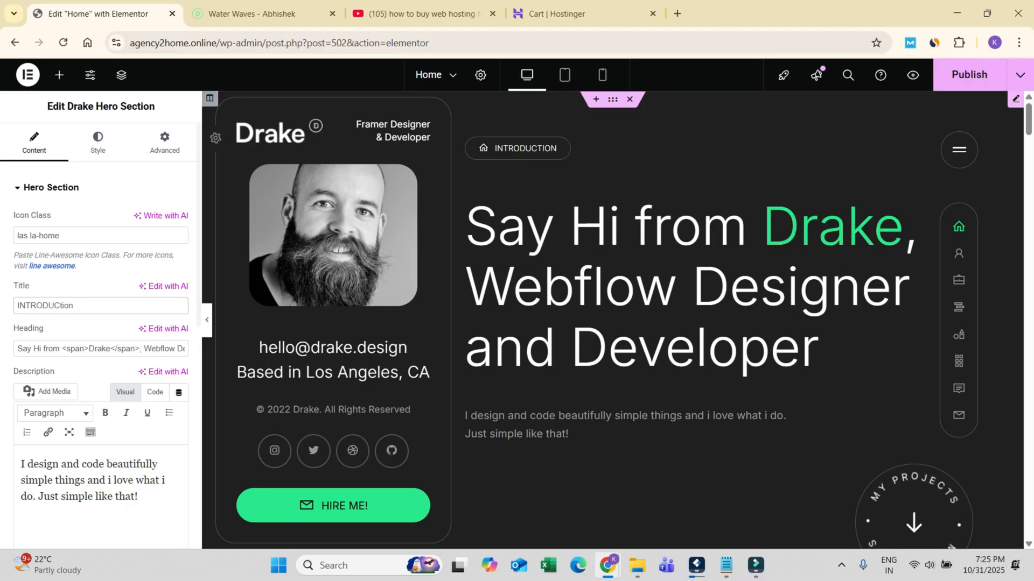
Step: Capitalise the ending of the hero section's title so it reads INTRODUCTION
{"action": "left_click_drag", "start_coordinate": [493, 147], "coordinate": [498, 105]}
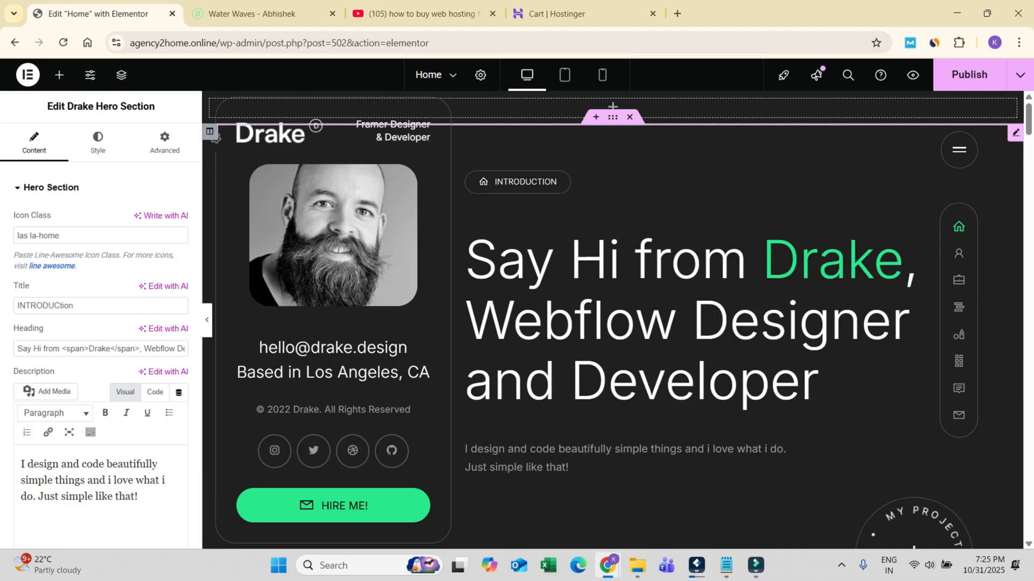
{"action": "scroll", "coordinate": [612, 319], "scroll_direction": "down", "scroll_amount": 7}
{"action": "scroll", "coordinate": [613, 319], "scroll_direction": "up", "scroll_amount": 2}
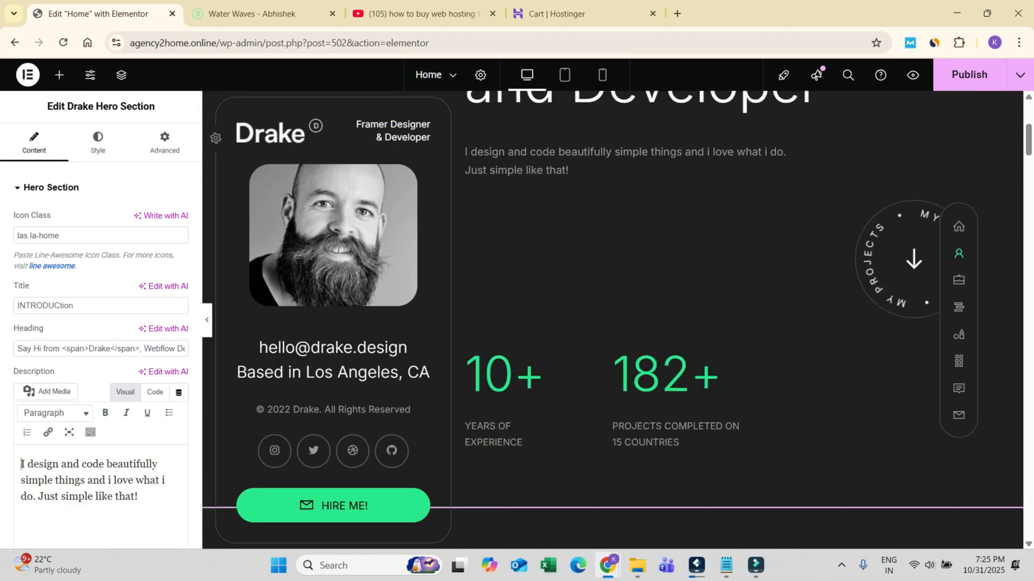
{"action": "scroll", "coordinate": [612, 106], "scroll_direction": "up", "scroll_amount": 5}
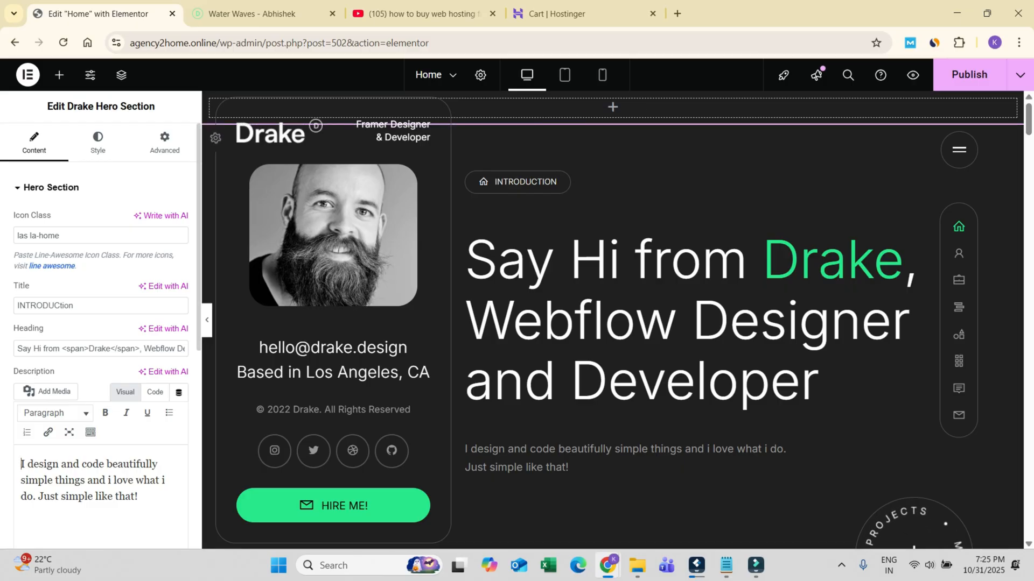
{"action": "type", "text": "TION"}
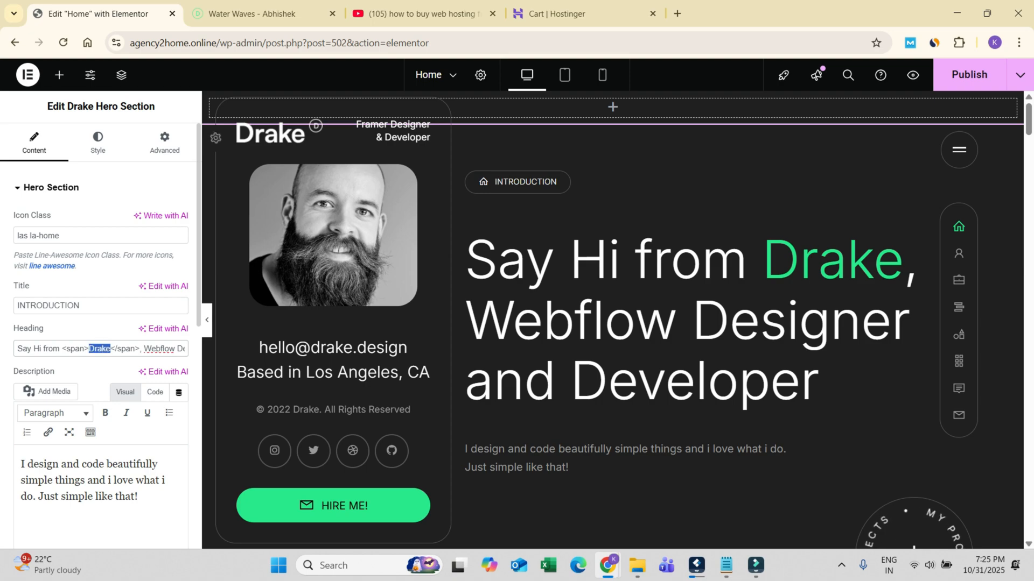
{"action": "type", "text": "V Abhi"}
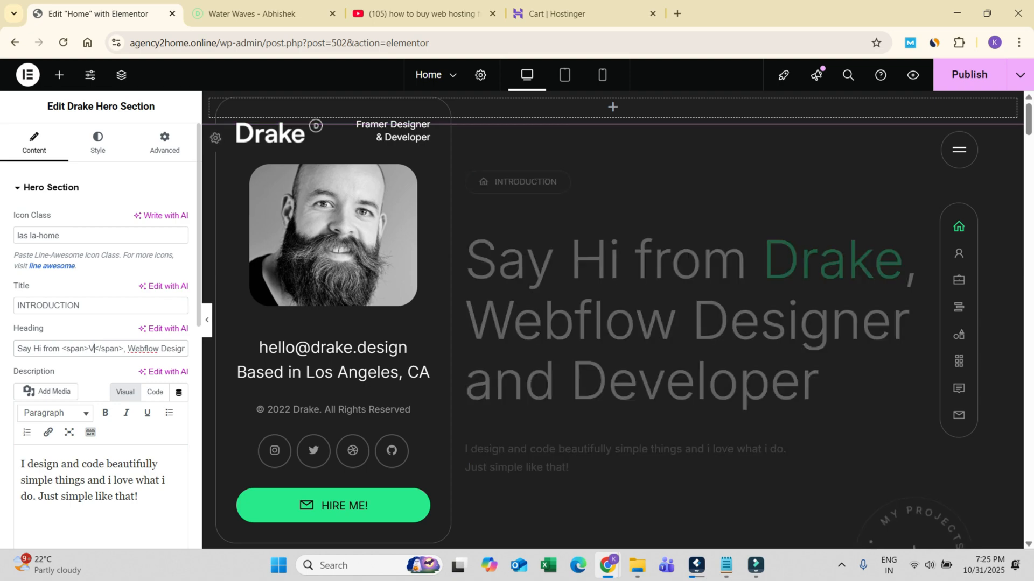
{"action": "type", "text": "shek"}
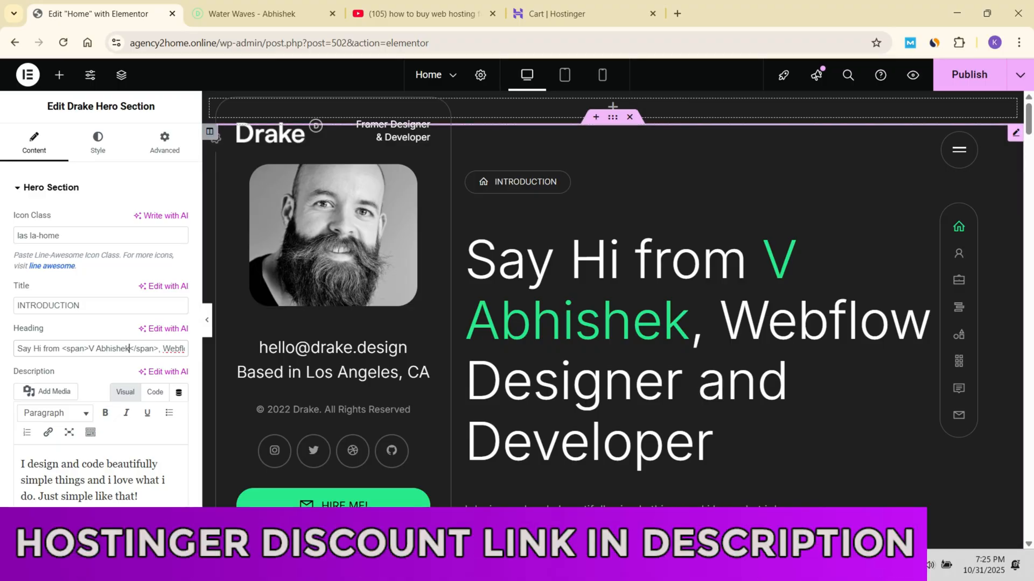
Step: In the hero heading, replace the highlighted name Drake with the portfolio owner's name and change Webflow to Wordpress
{"action": "left_click_drag", "start_coordinate": [162, 349], "coordinate": [184, 349]}
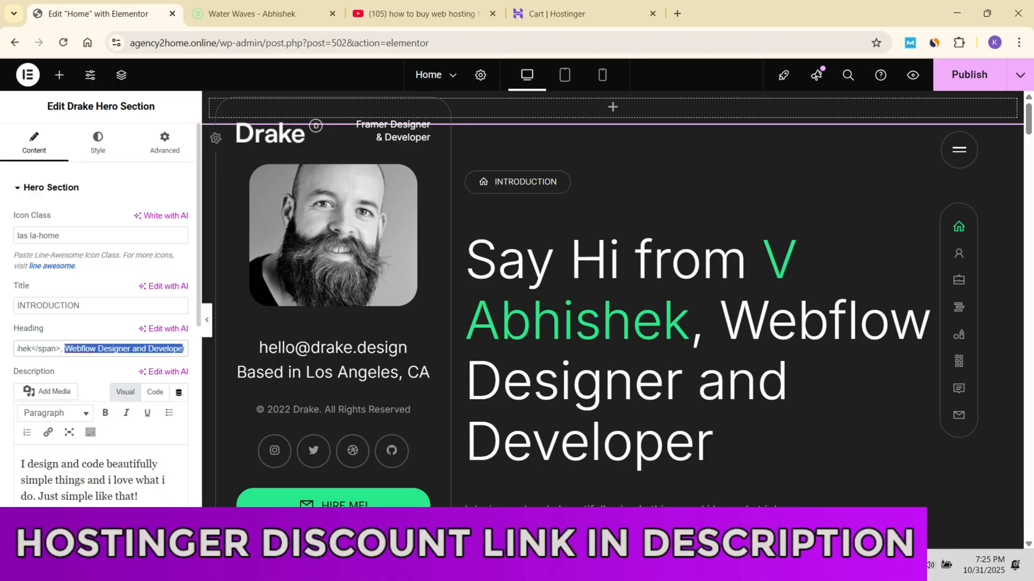
{"action": "left_click_drag", "start_coordinate": [66, 348], "coordinate": [90, 349]}
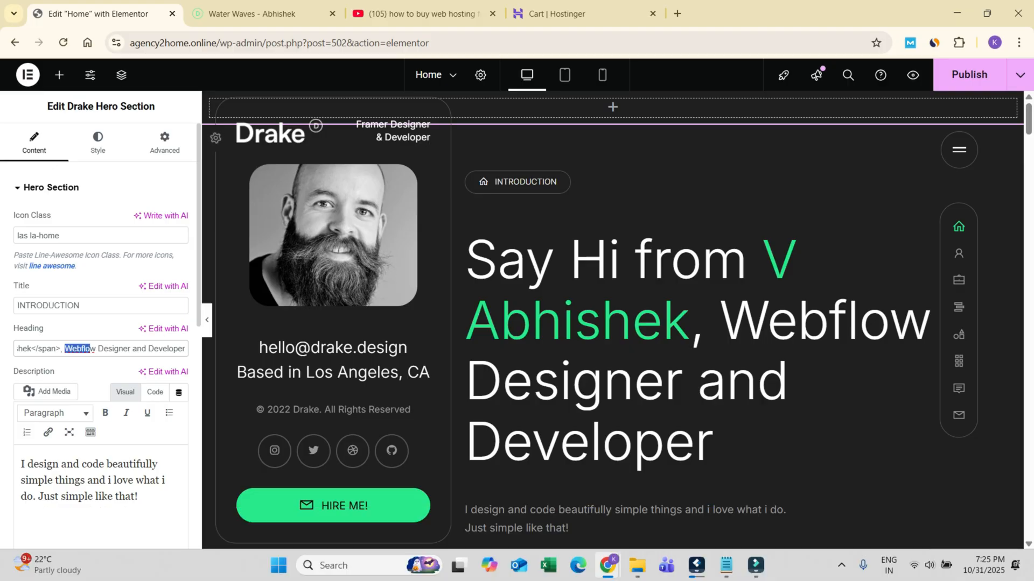
{"action": "type", "text": "Word"}
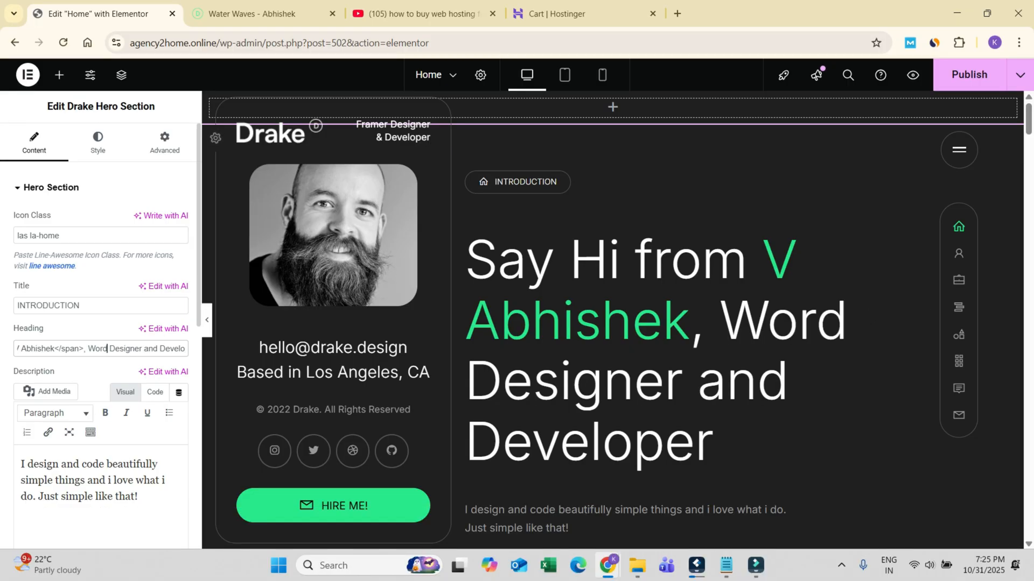
{"action": "type", "text": "press"}
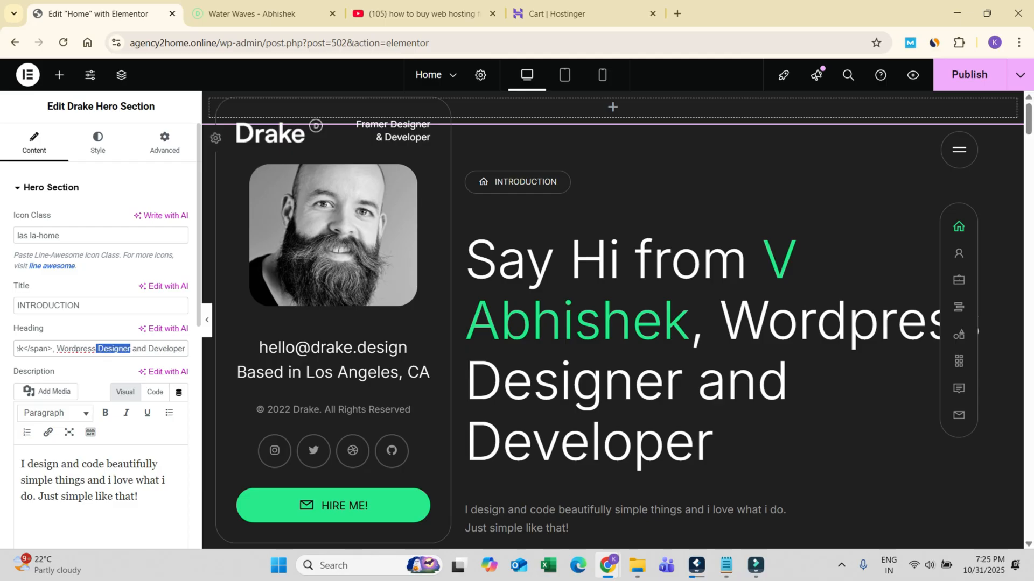
Step: Reword the end of the hero heading to "Developer and SEO Expert" and capitalise the P in WordPress
{"action": "key", "text": "BackSpace"}
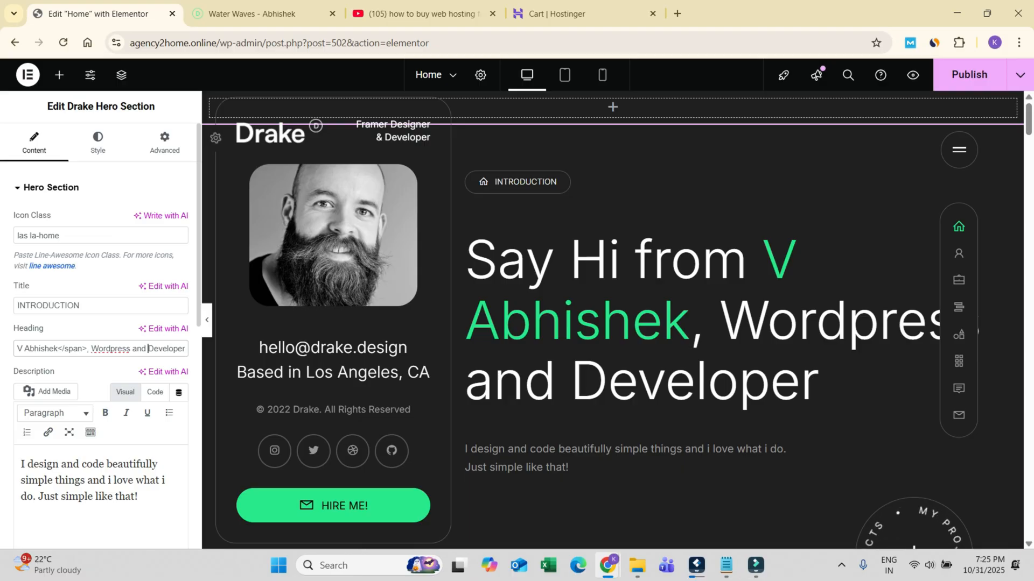
{"action": "key", "text": "ctrl+shift+Right"}
{"action": "key", "text": "BackSpace"}
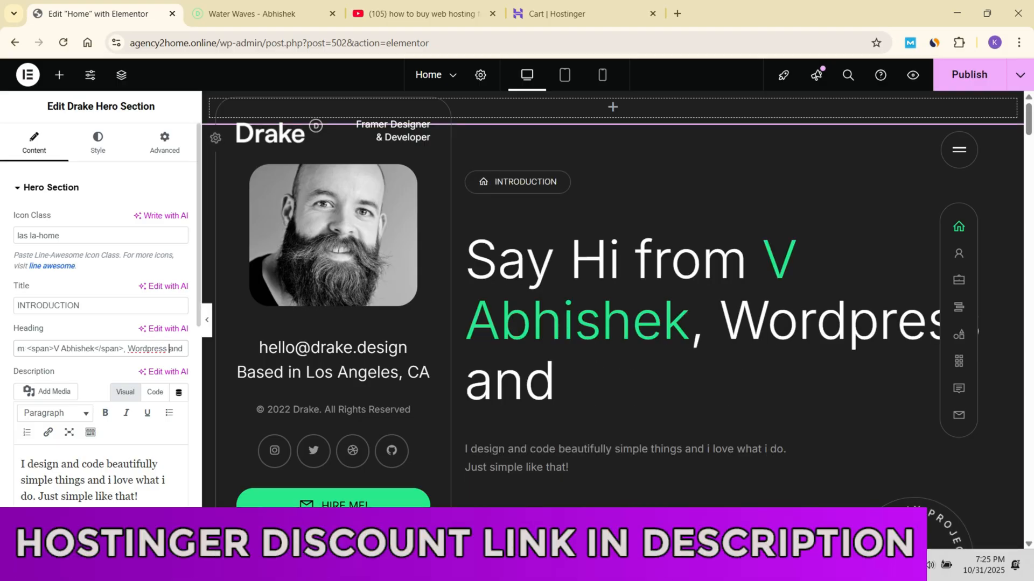
{"action": "type", "text": "Developer"}
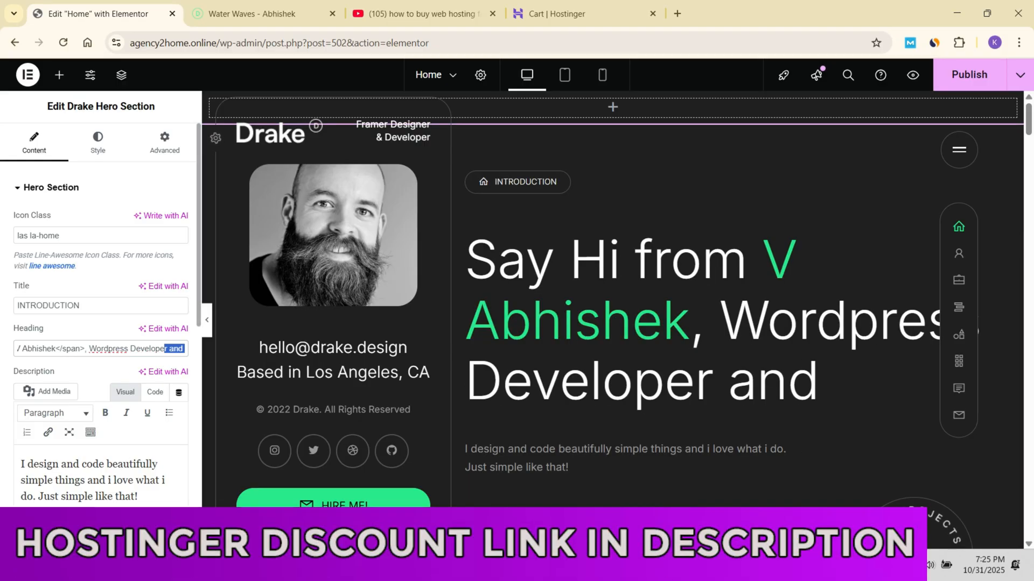
{"action": "key", "text": "ctrl+shift+Right"}
{"action": "type", "text": "S"}
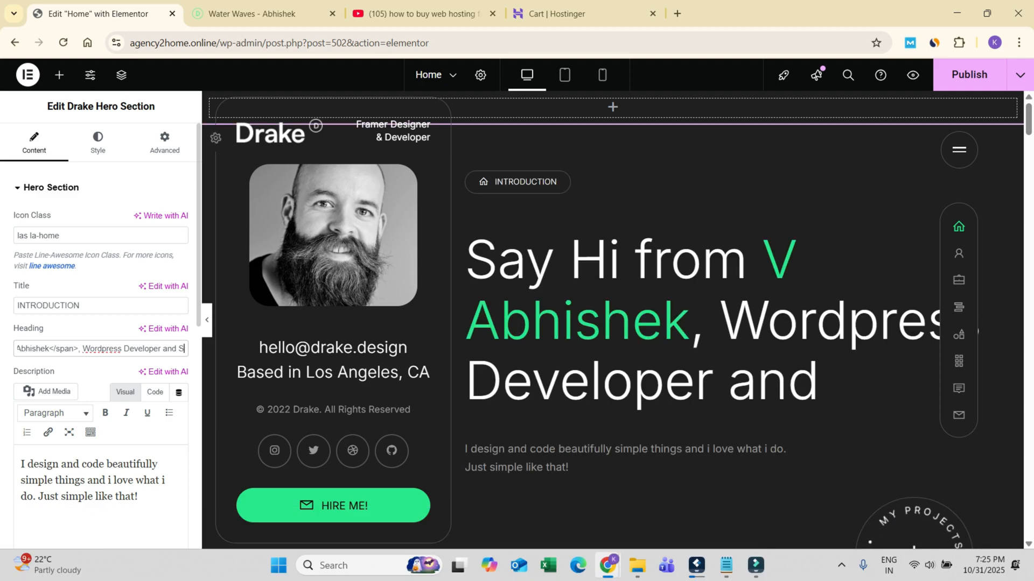
{"action": "type", "text": "EO Expert"}
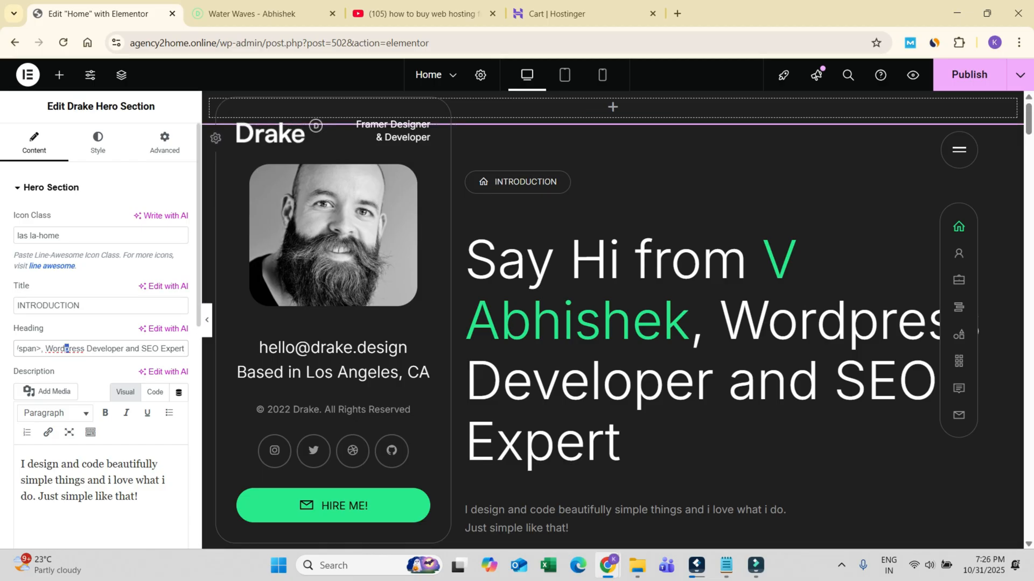
{"action": "type", "text": "P"}
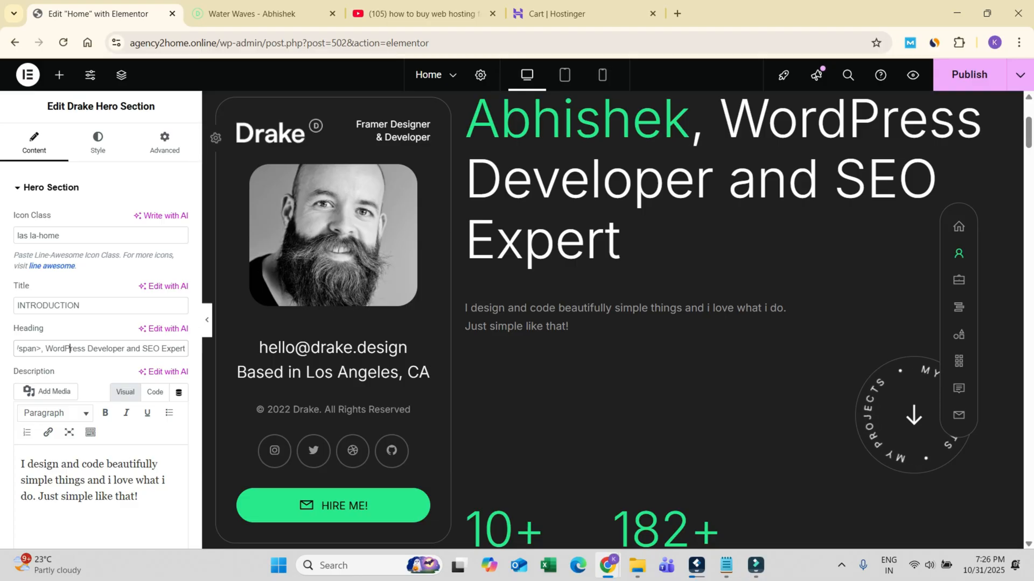
Step: Examine the hero section's description, image link, circling image and arrow icon settings alongside the corresponding parts of the page preview
{"action": "scroll", "coordinate": [70, 213], "scroll_direction": "down", "scroll_amount": 3}
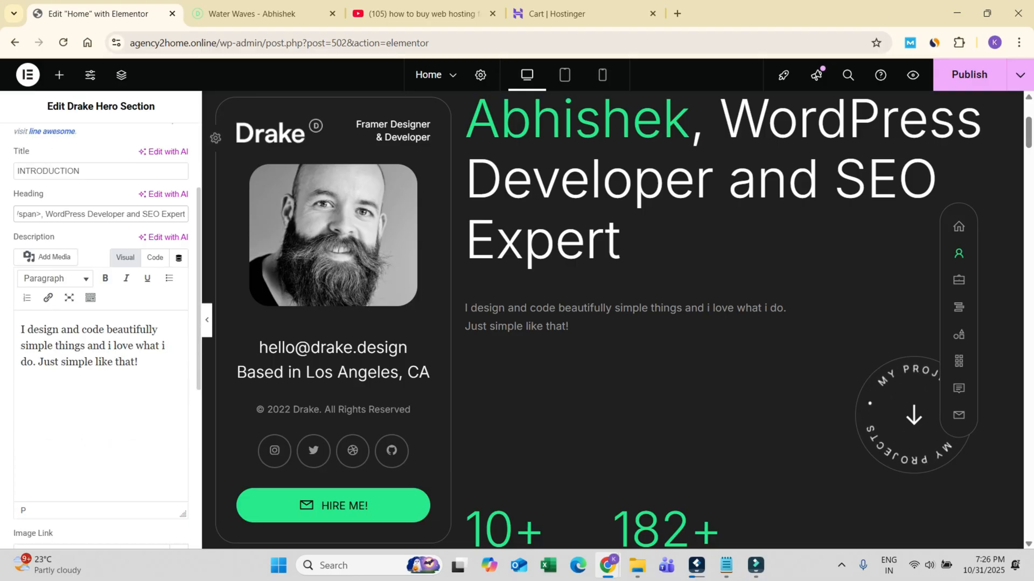
{"action": "left_click_drag", "start_coordinate": [21, 326], "coordinate": [140, 363]}
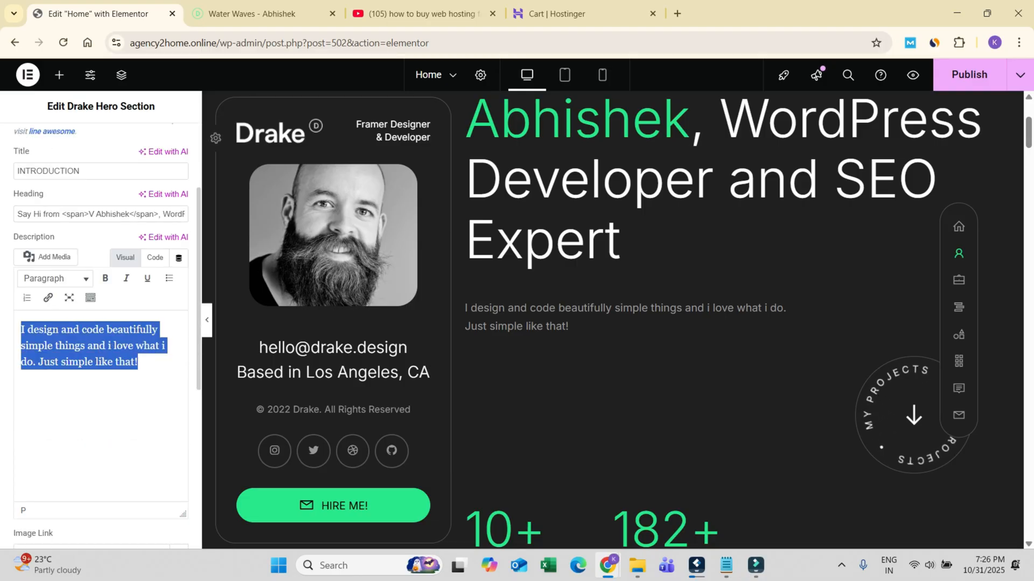
{"action": "scroll", "coordinate": [614, 323], "scroll_direction": "down", "scroll_amount": 5}
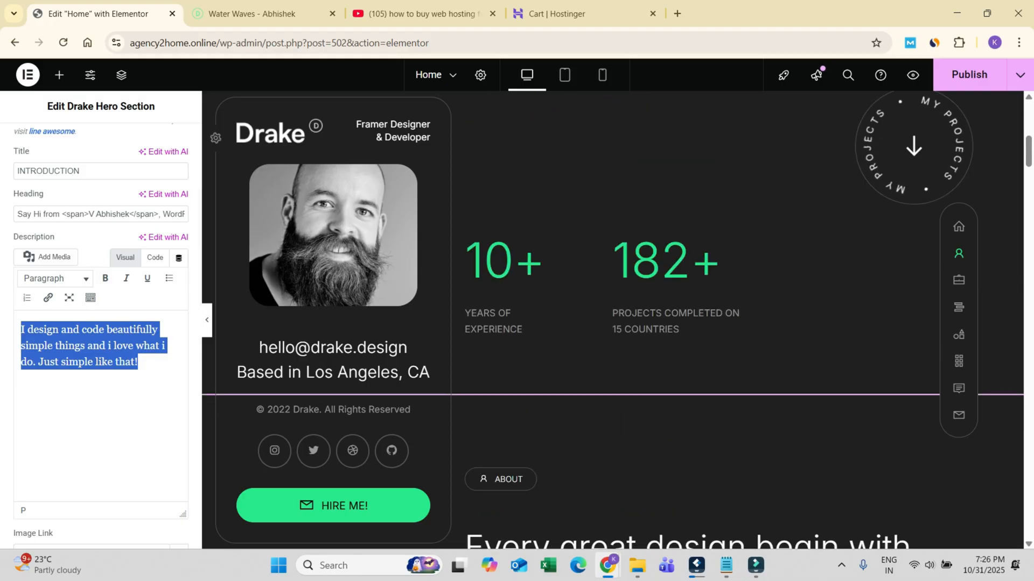
{"action": "scroll", "coordinate": [101, 323], "scroll_direction": "up", "scroll_amount": 3}
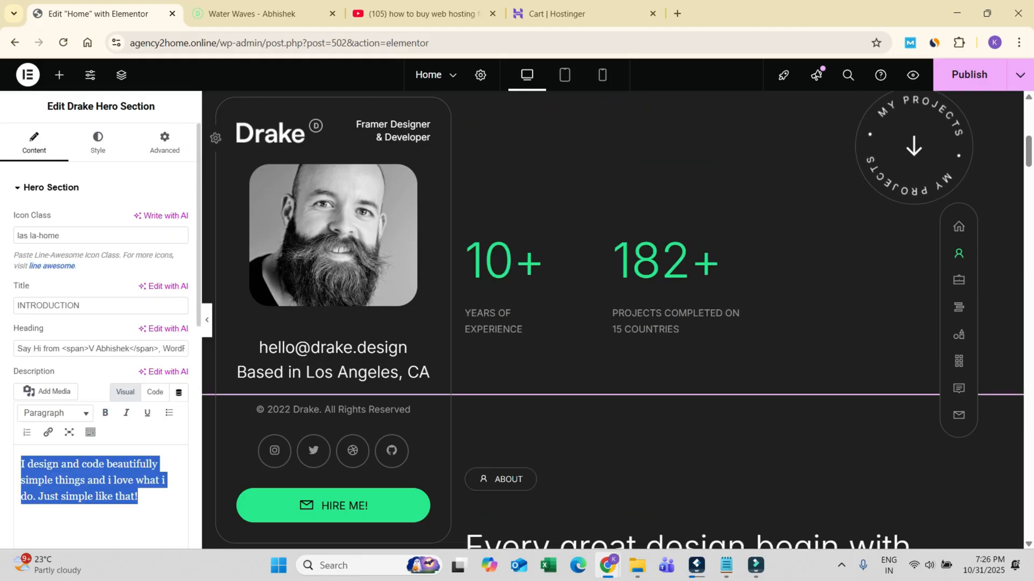
{"action": "scroll", "coordinate": [100, 323], "scroll_direction": "down", "scroll_amount": 3}
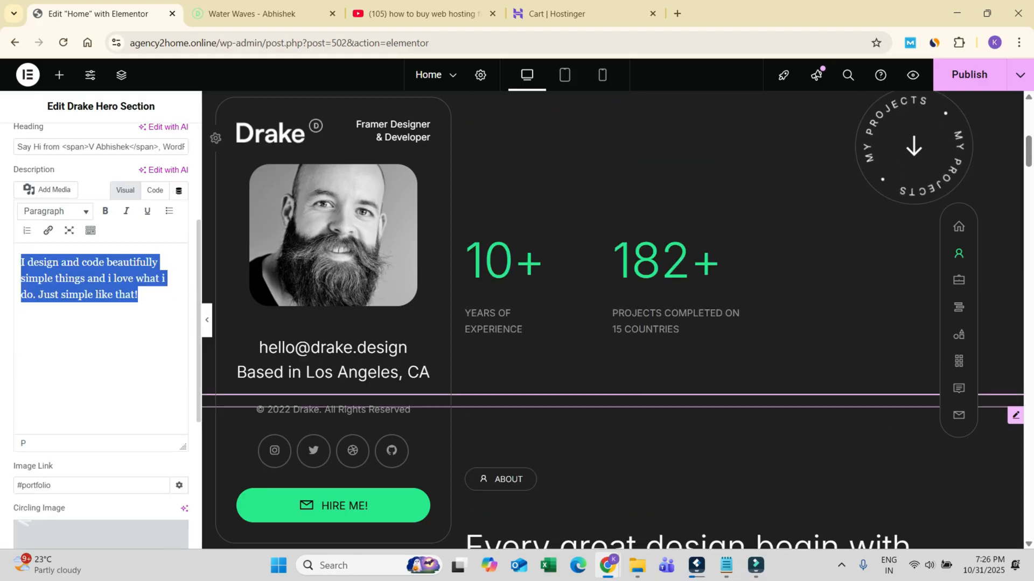
{"action": "scroll", "coordinate": [614, 323], "scroll_direction": "up", "scroll_amount": 5}
{"action": "scroll", "coordinate": [614, 323], "scroll_direction": "down", "scroll_amount": 4}
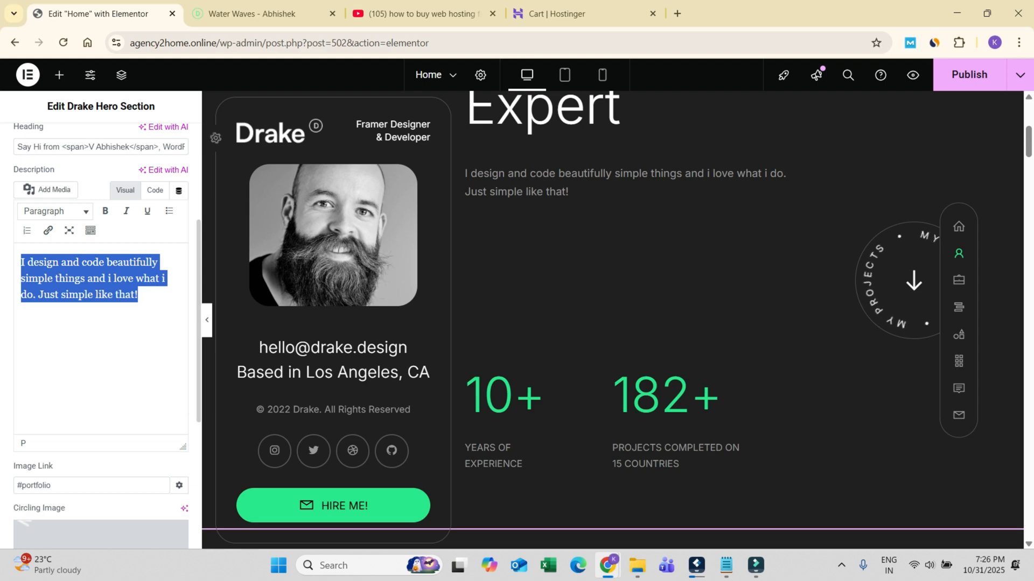
{"action": "scroll", "coordinate": [101, 323], "scroll_direction": "down", "scroll_amount": 4}
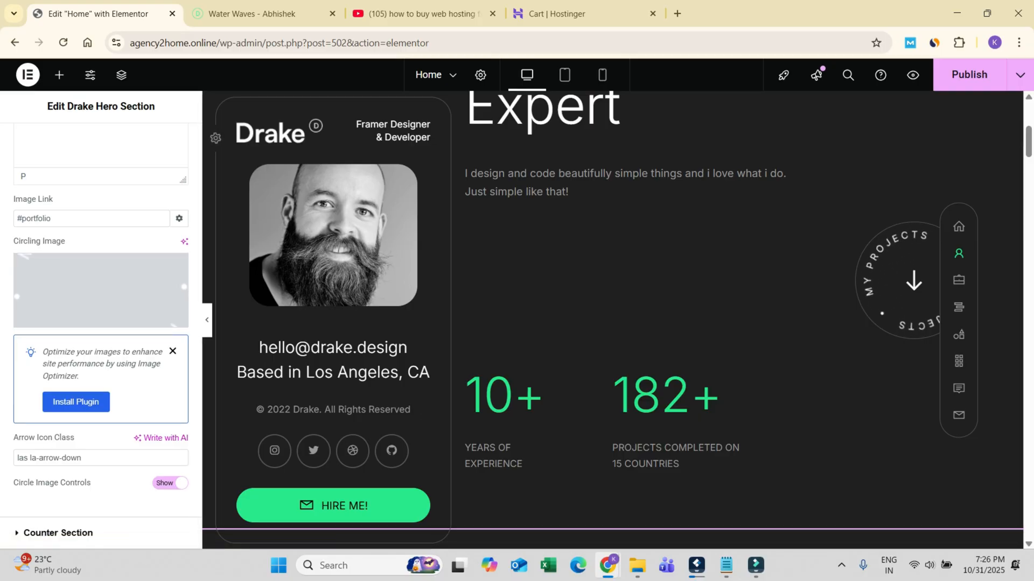
{"action": "scroll", "coordinate": [613, 319], "scroll_direction": "up", "scroll_amount": 3}
{"action": "scroll", "coordinate": [612, 320], "scroll_direction": "up", "scroll_amount": 2}
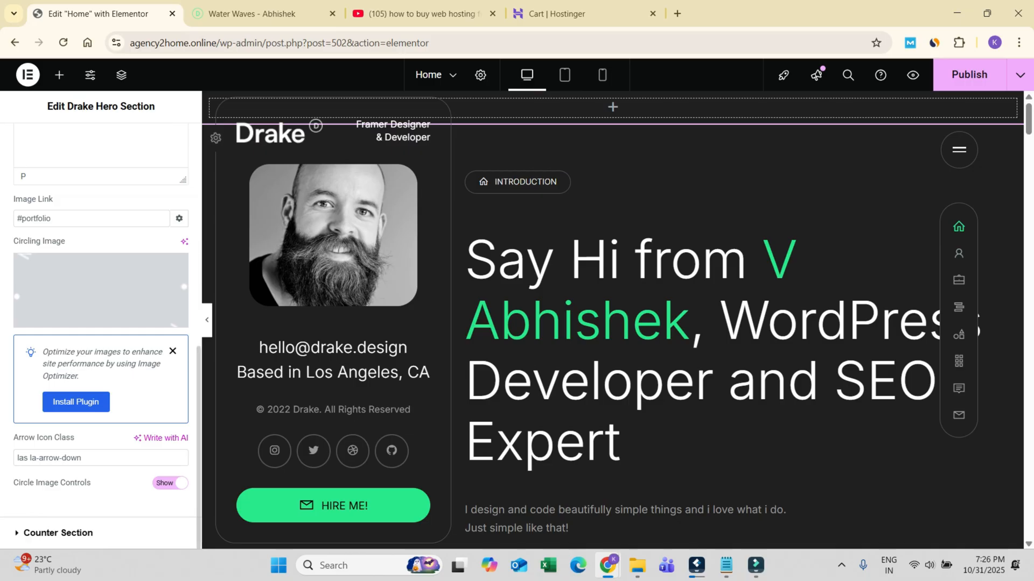
{"action": "scroll", "coordinate": [101, 336], "scroll_direction": "up", "scroll_amount": 3}
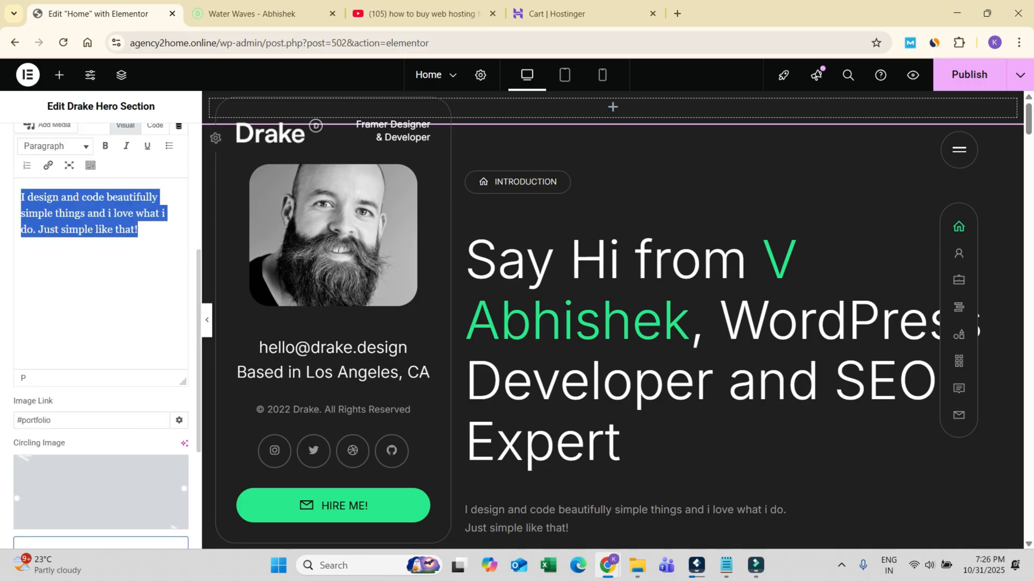
{"action": "scroll", "coordinate": [612, 320], "scroll_direction": "down", "scroll_amount": 10}
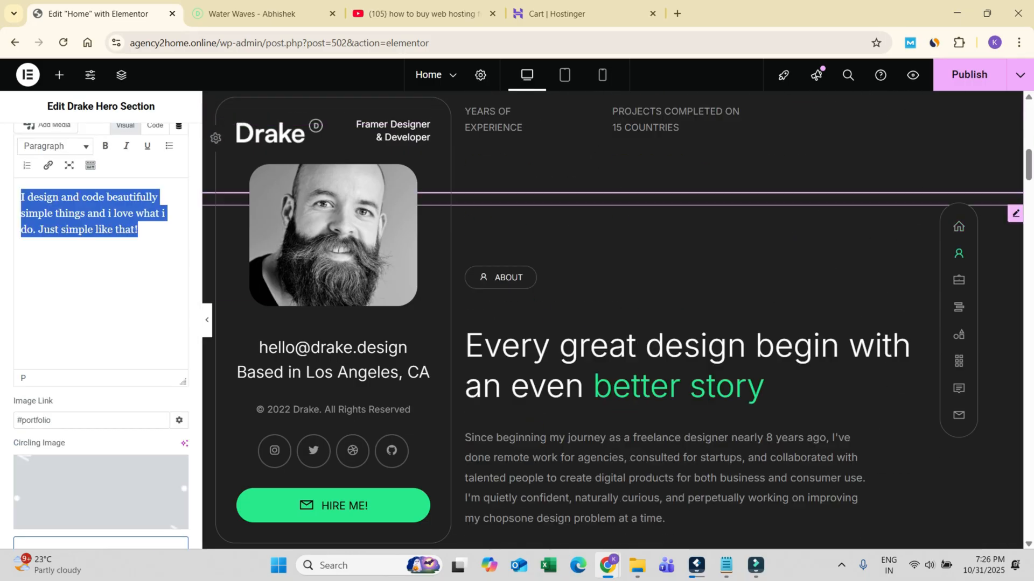
{"action": "scroll", "coordinate": [101, 323], "scroll_direction": "up", "scroll_amount": 1}
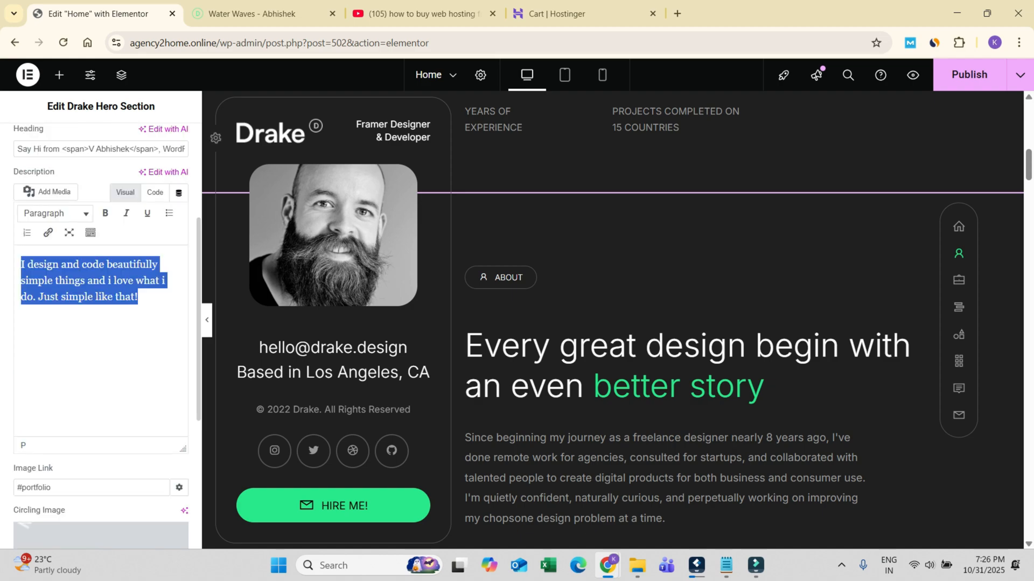
{"action": "scroll", "coordinate": [101, 323], "scroll_direction": "up", "scroll_amount": 4}
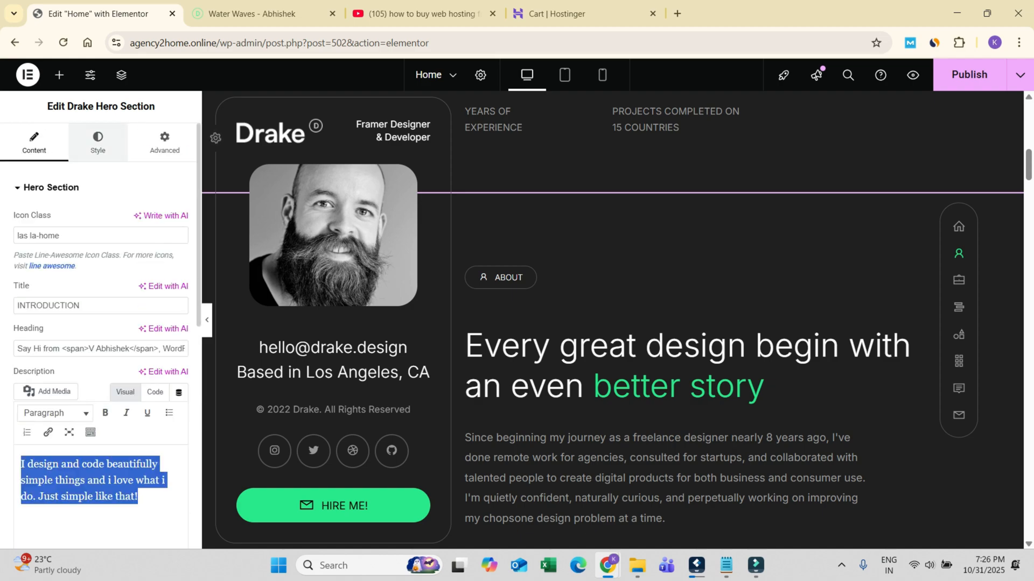
Step: Check the hero section's style options, return to its content settings and publish the Home page changes
{"action": "left_click", "coordinate": [98, 143]}
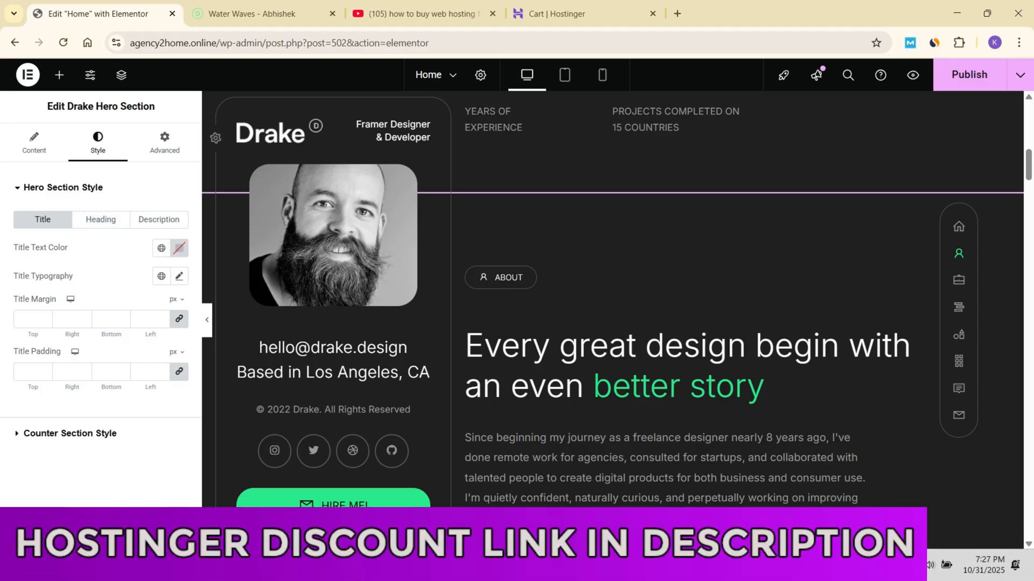
{"action": "left_click", "coordinate": [34, 143]}
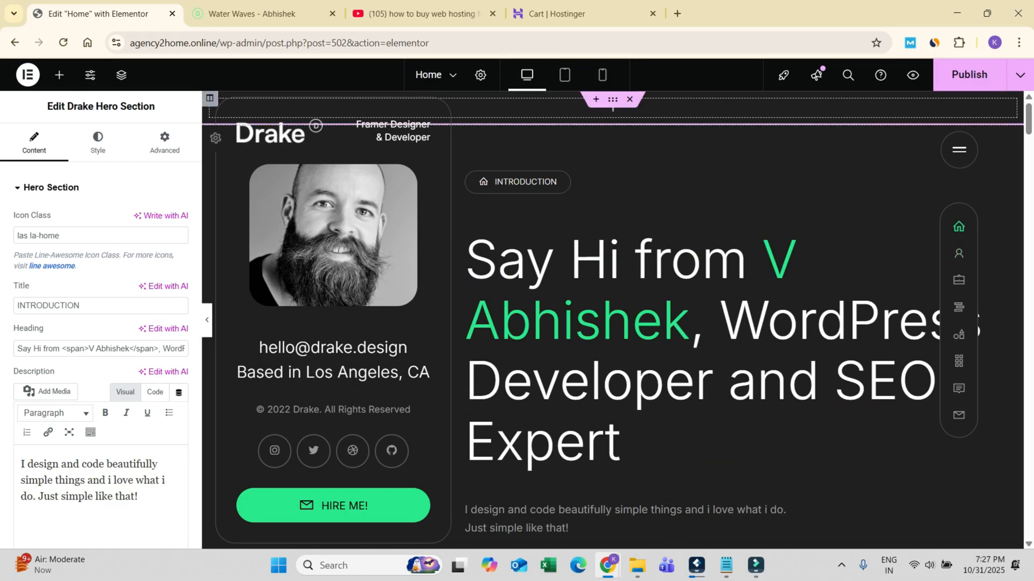
{"action": "left_click", "coordinate": [969, 75]}
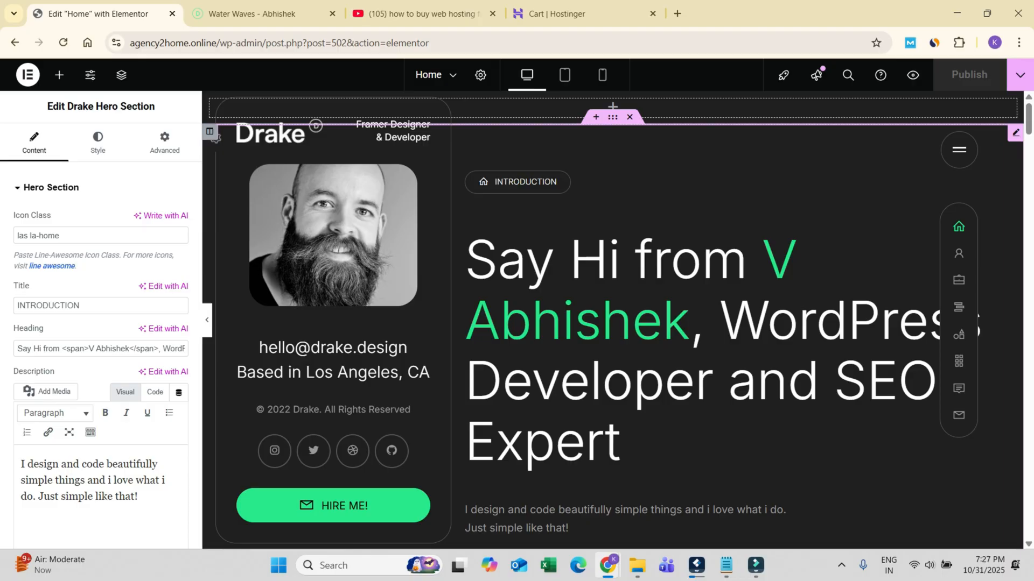
Step: Open the Drake About Section for editing and set its title to About Me
{"action": "scroll", "coordinate": [613, 320], "scroll_direction": "down", "scroll_amount": 15}
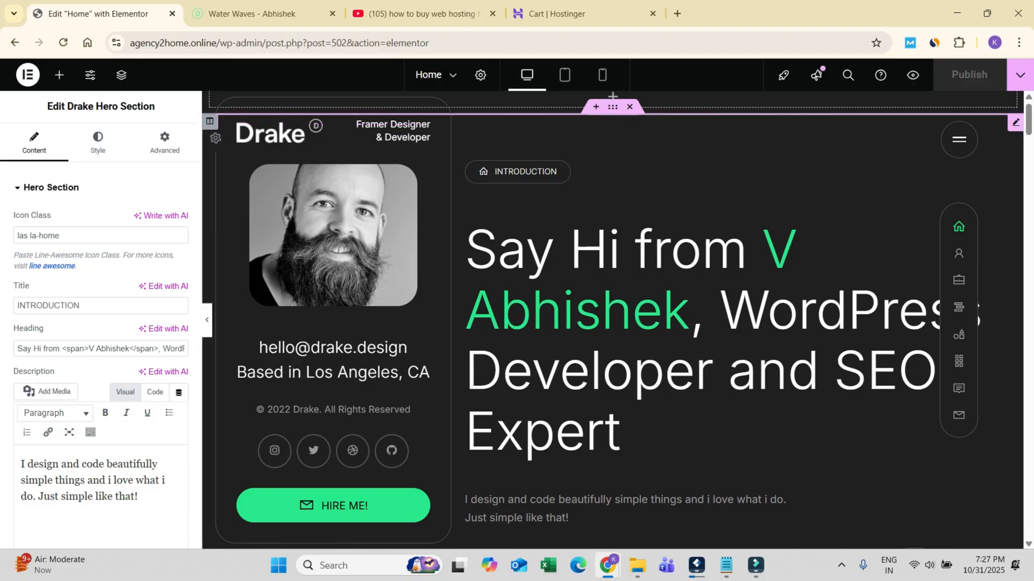
{"action": "scroll", "coordinate": [613, 319], "scroll_direction": "up", "scroll_amount": 3}
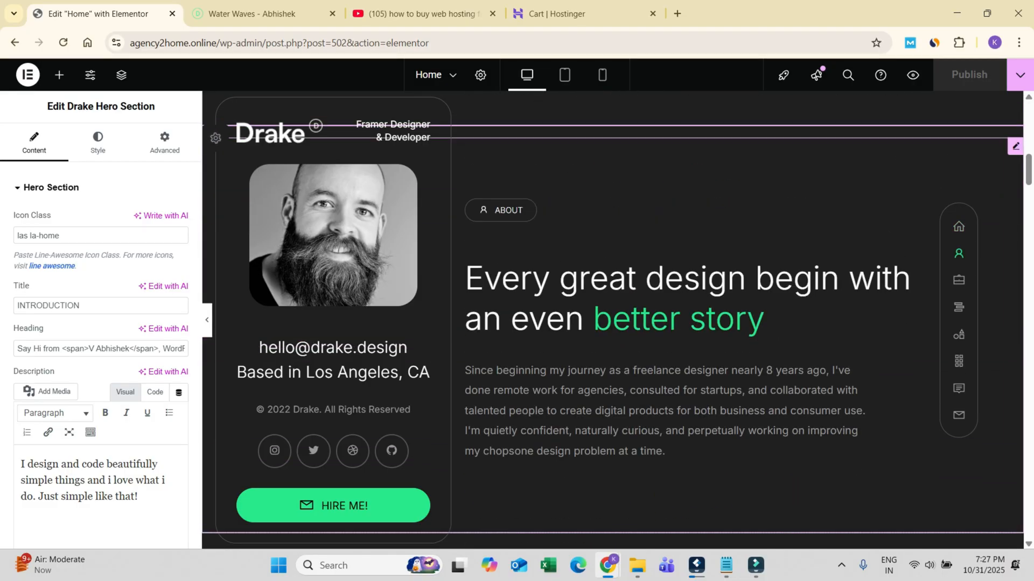
{"action": "left_click", "coordinate": [1016, 146]}
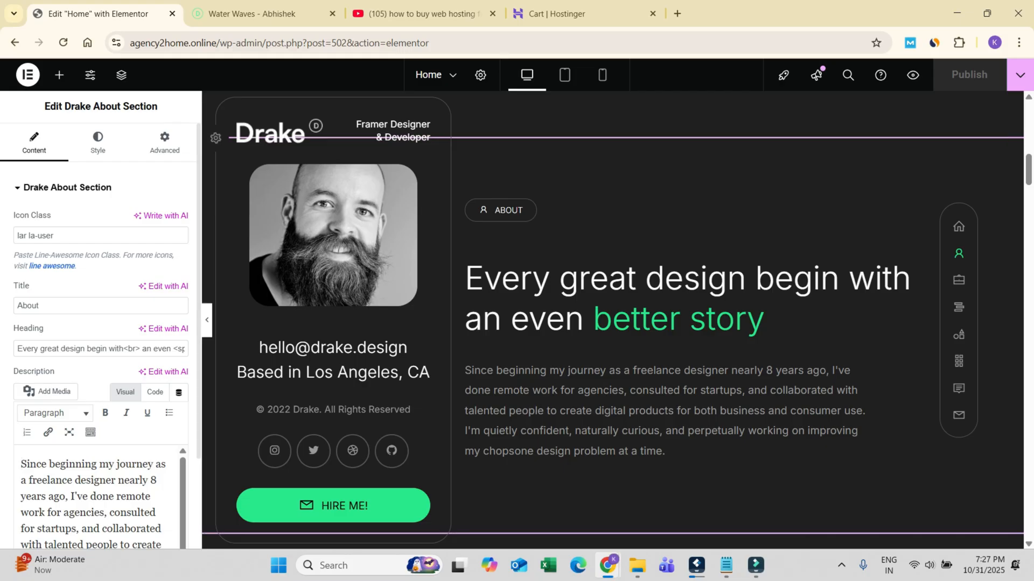
{"action": "left_click", "coordinate": [101, 305]}
{"action": "key", "text": "ctrl+a"}
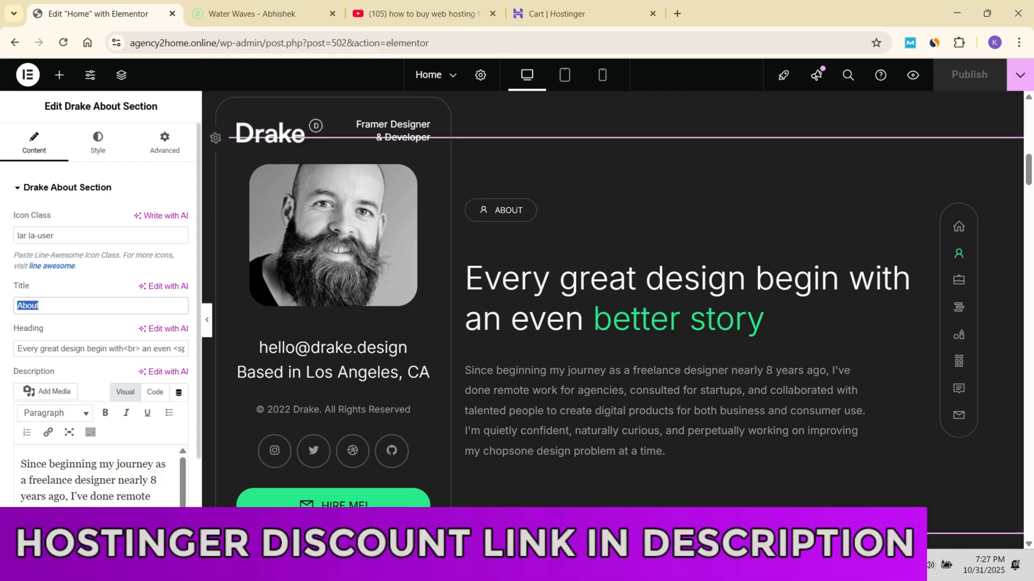
{"action": "type", "text": "About Me"}
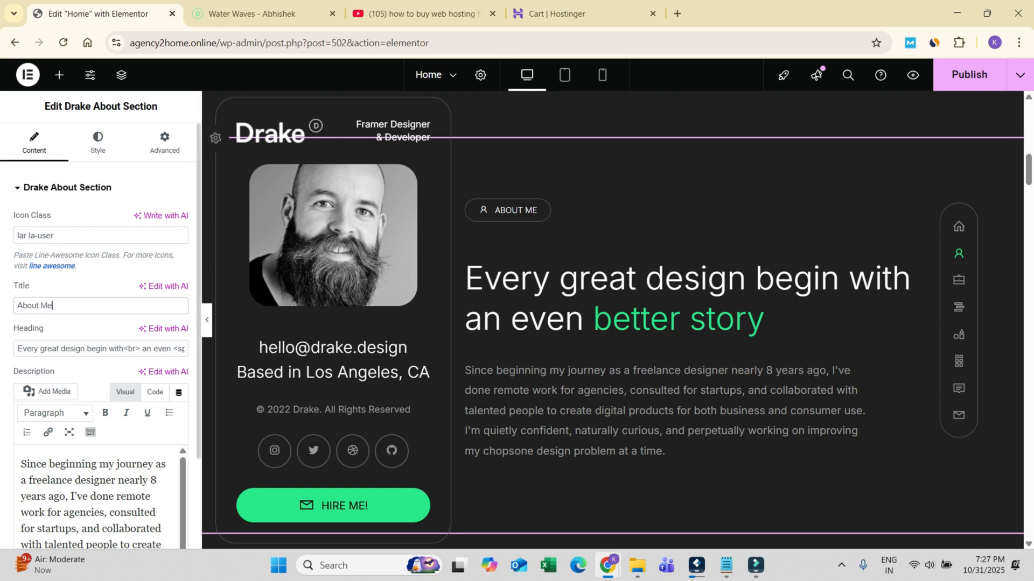
Step: Check the About section's heading and description, and publish the Home page changes
{"action": "scroll", "coordinate": [97, 430], "scroll_direction": "down", "scroll_amount": 5}
{"action": "scroll", "coordinate": [97, 425], "scroll_direction": "up", "scroll_amount": 5}
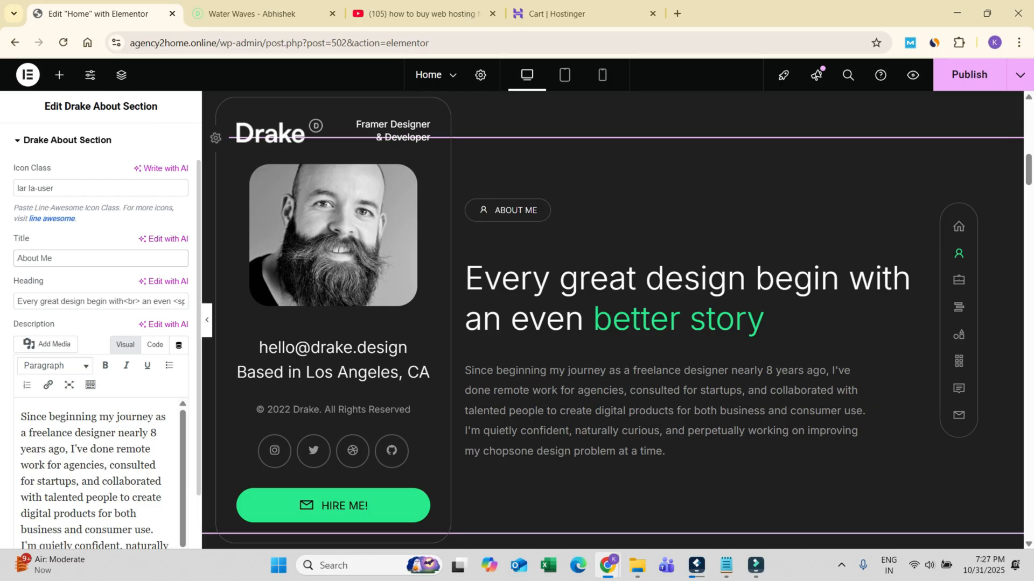
{"action": "left_click_drag", "start_coordinate": [153, 301], "coordinate": [185, 301]}
{"action": "left_click", "coordinate": [153, 302]}
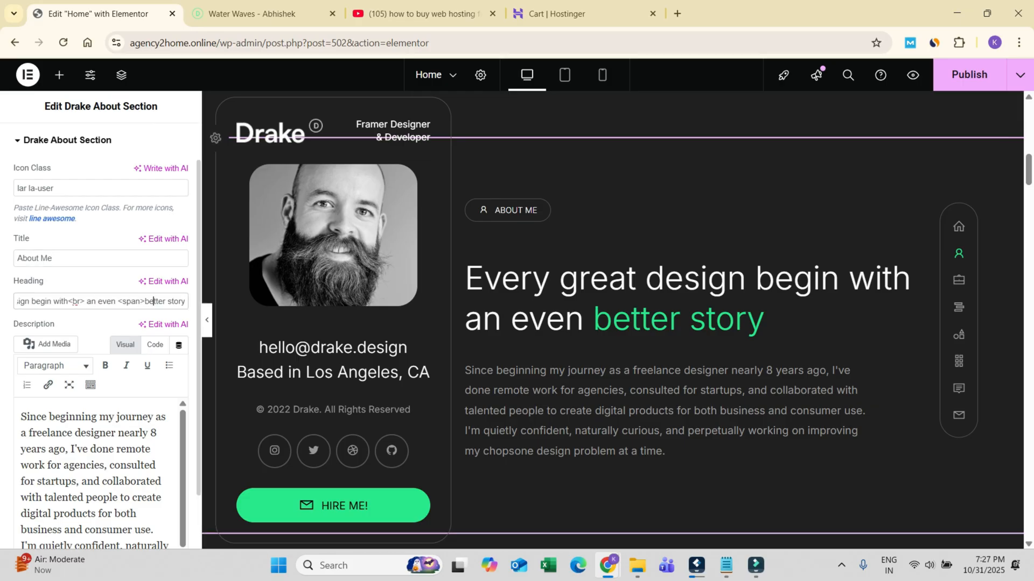
{"action": "key", "text": "shift+End"}
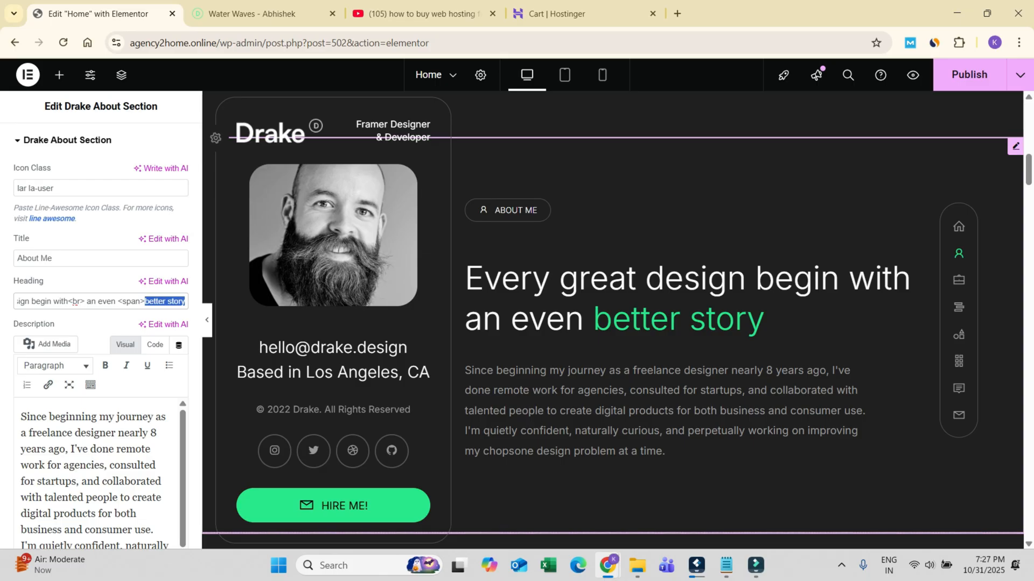
{"action": "scroll", "coordinate": [100, 452], "scroll_direction": "down", "scroll_amount": 1}
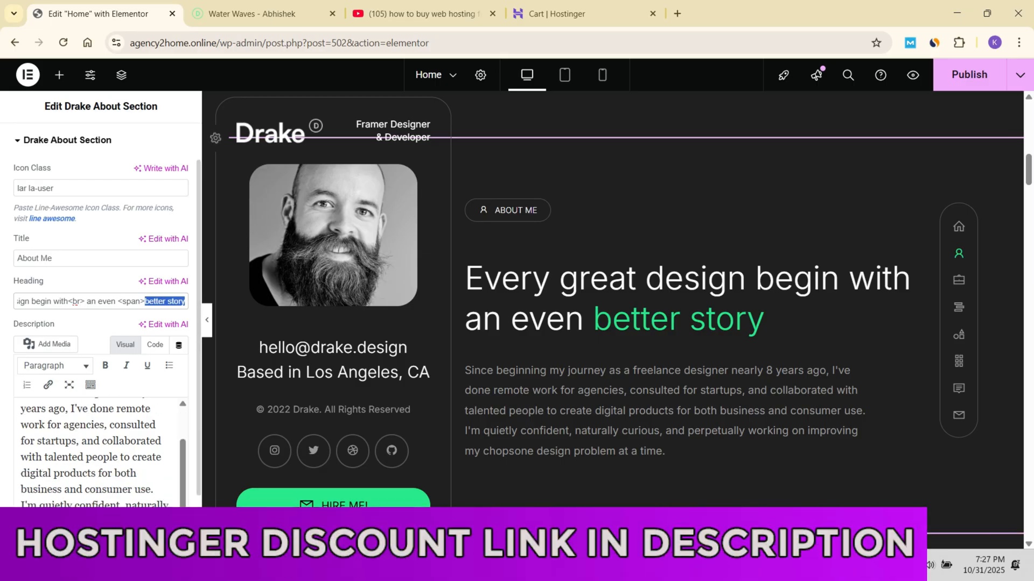
{"action": "left_click", "coordinate": [969, 74]}
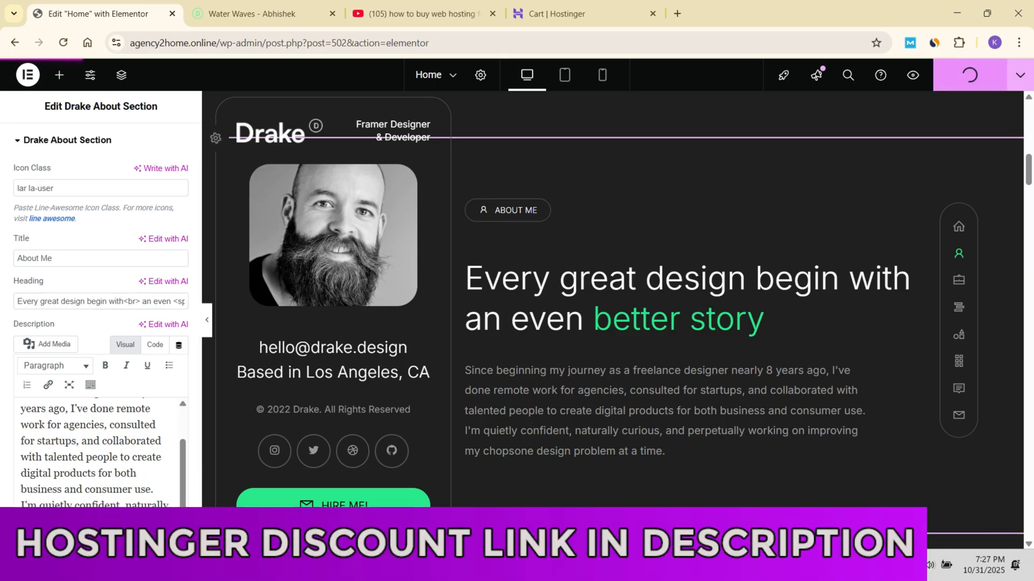
Step: Open the Drake Skills Section with the My Advantages heading for editing
{"action": "scroll", "coordinate": [619, 323], "scroll_direction": "down", "scroll_amount": 5}
{"action": "scroll", "coordinate": [614, 321], "scroll_direction": "down", "scroll_amount": 15}
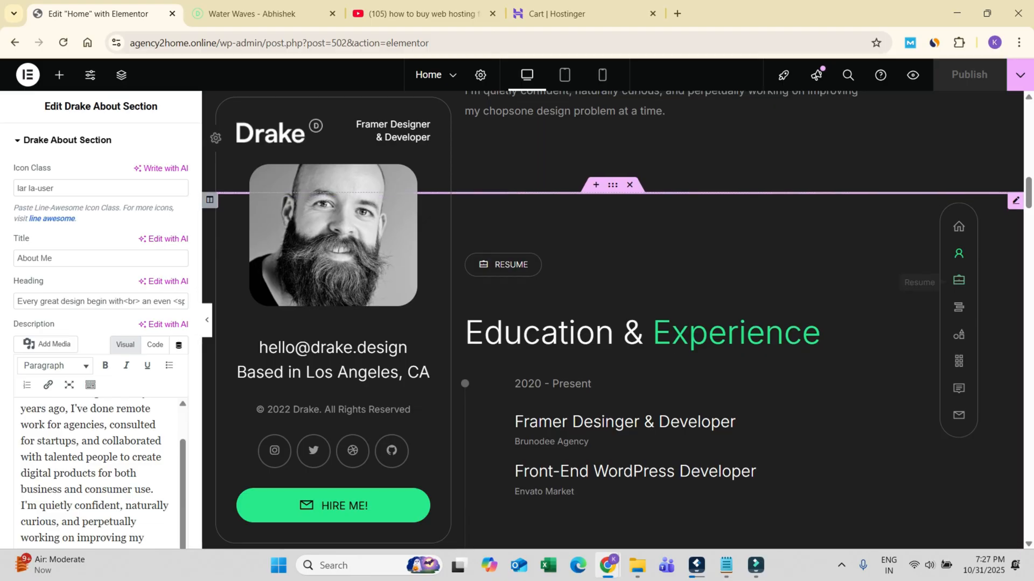
{"action": "scroll", "coordinate": [613, 320], "scroll_direction": "down", "scroll_amount": 3}
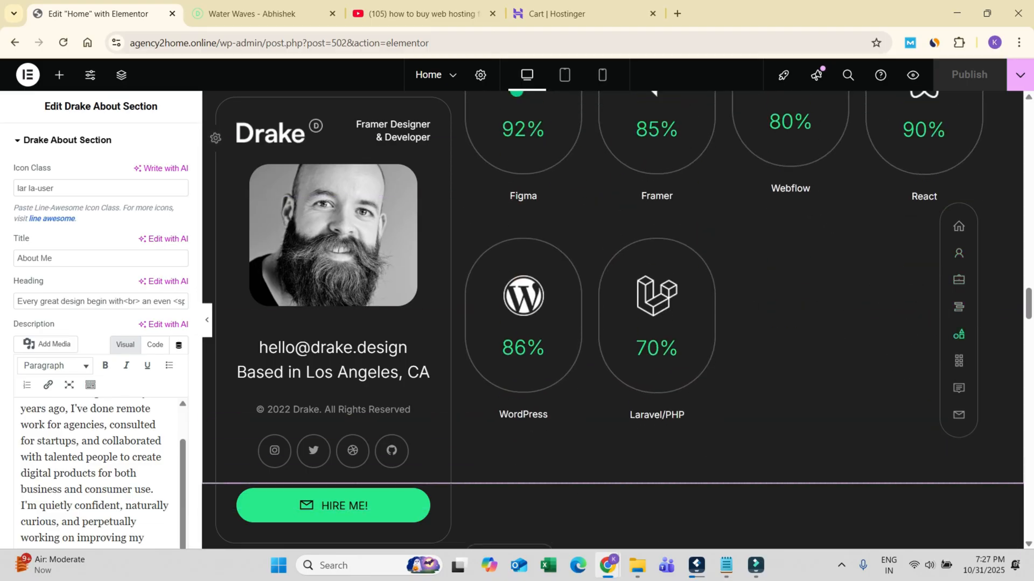
{"action": "scroll", "coordinate": [614, 320], "scroll_direction": "up", "scroll_amount": 3}
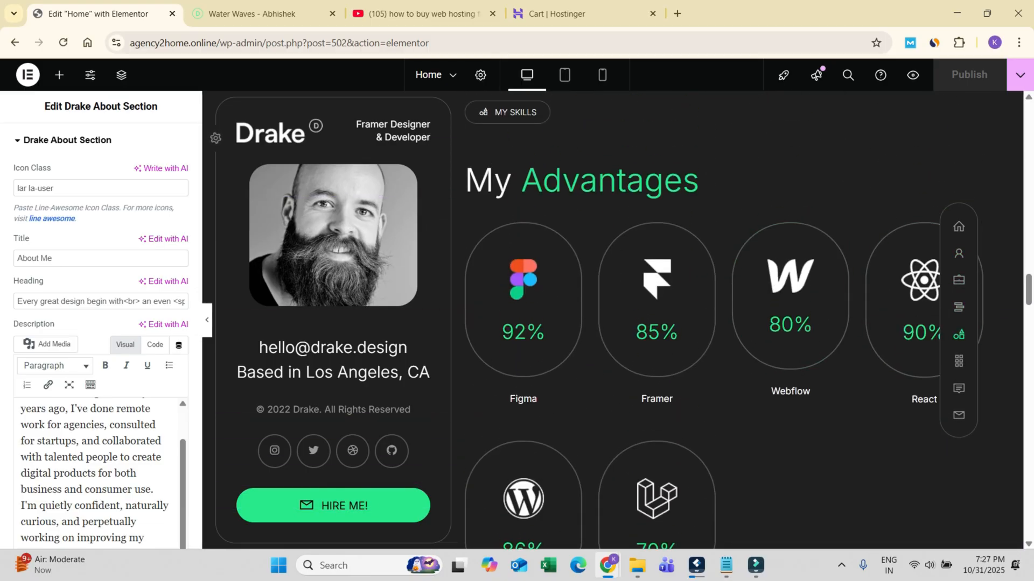
{"action": "scroll", "coordinate": [613, 320], "scroll_direction": "up", "scroll_amount": 3}
{"action": "left_click", "coordinate": [608, 315]}
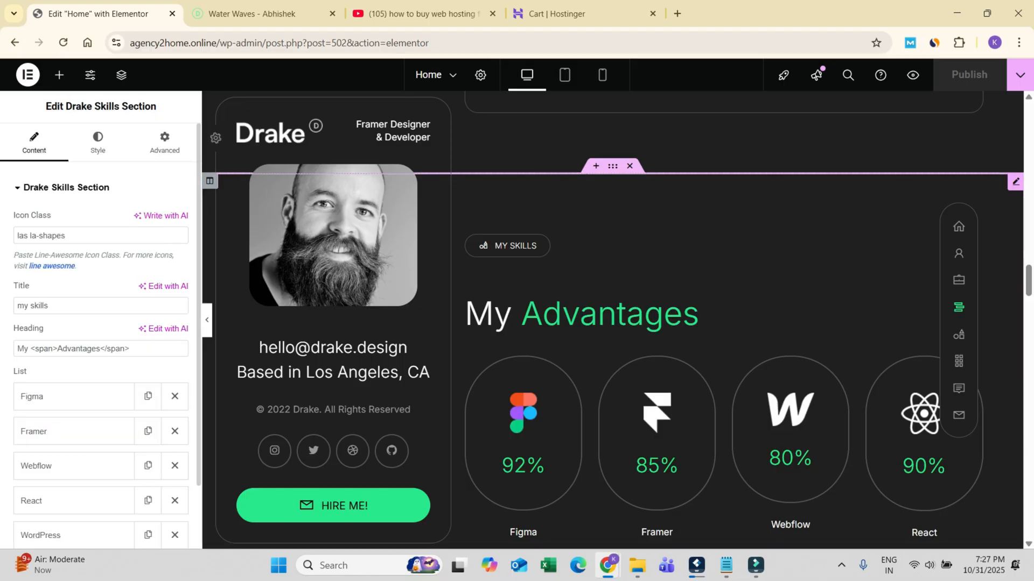
Step: Set the Figma item's skill percentage to 100% in the skills list
{"action": "scroll", "coordinate": [81, 364], "scroll_direction": "down", "scroll_amount": 2}
{"action": "scroll", "coordinate": [522, 323], "scroll_direction": "down", "scroll_amount": 4}
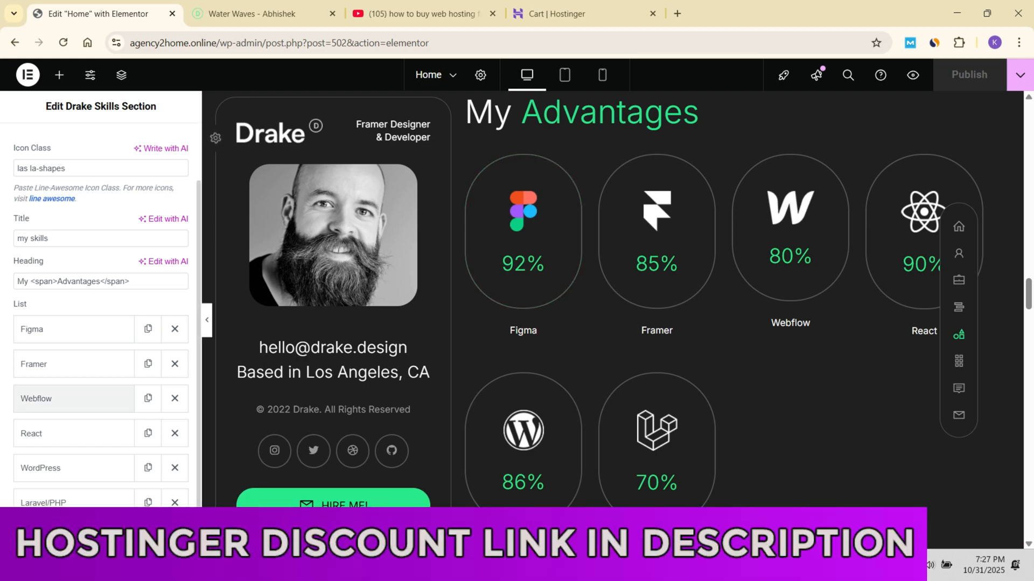
{"action": "left_click", "coordinate": [54, 329]}
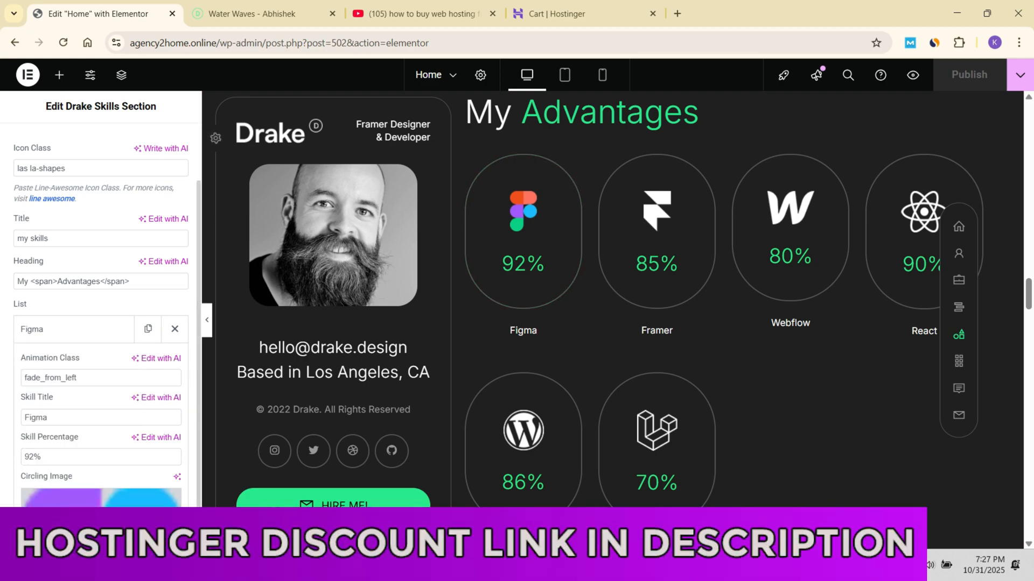
{"action": "double_click", "coordinate": [29, 457]}
{"action": "type", "text": "1"}
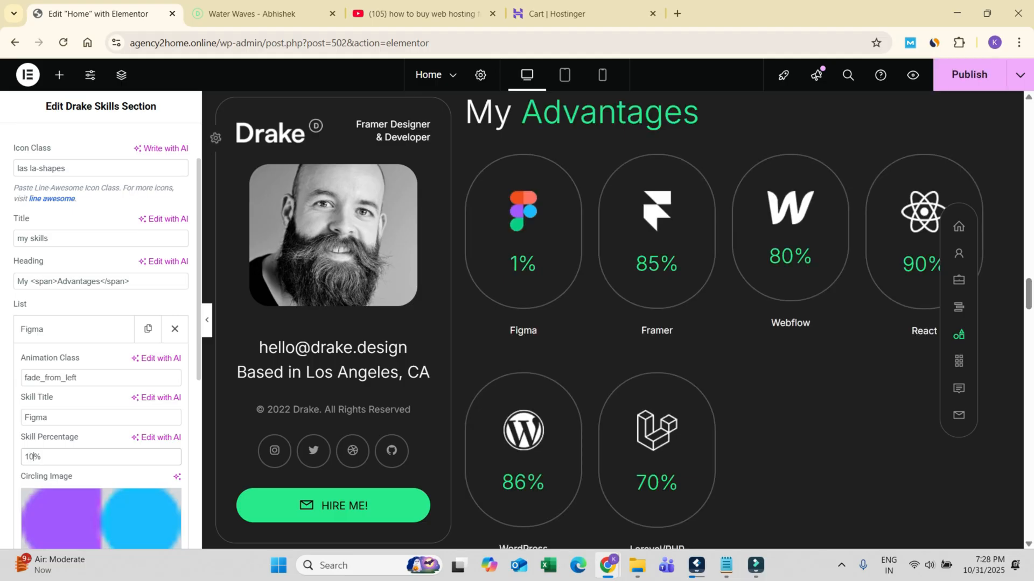
{"action": "type", "text": "00"}
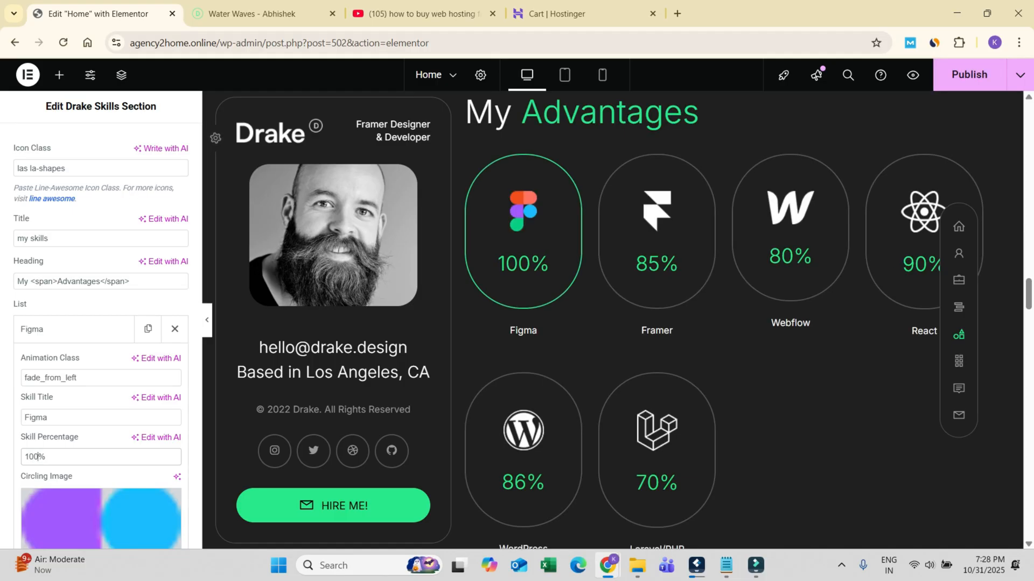
Step: Delete the Laravel/PHP and React items from the skills list and publish the Home page changes
{"action": "scroll", "coordinate": [668, 382], "scroll_direction": "down", "scroll_amount": 2}
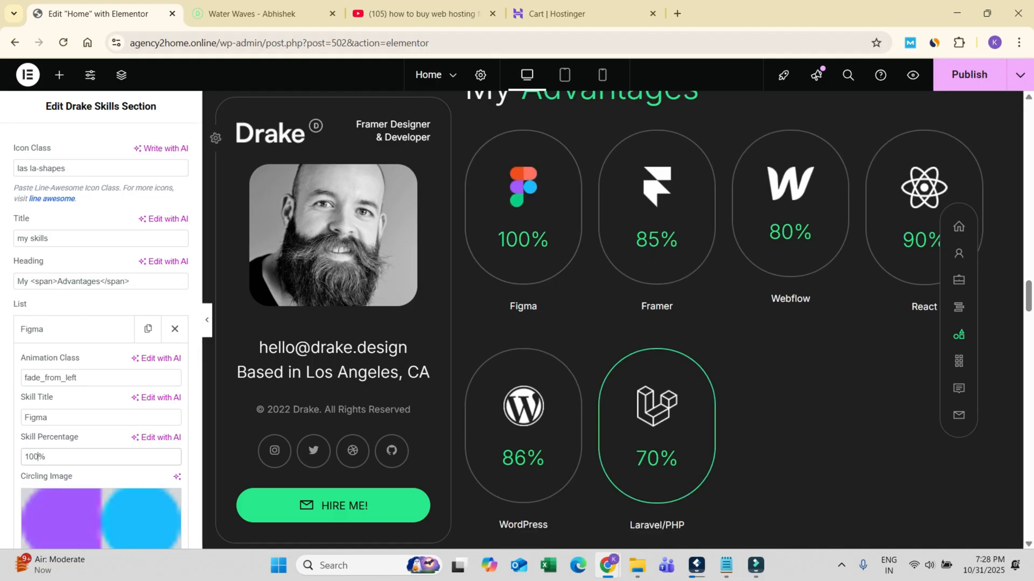
{"action": "scroll", "coordinate": [100, 323], "scroll_direction": "down", "scroll_amount": 6}
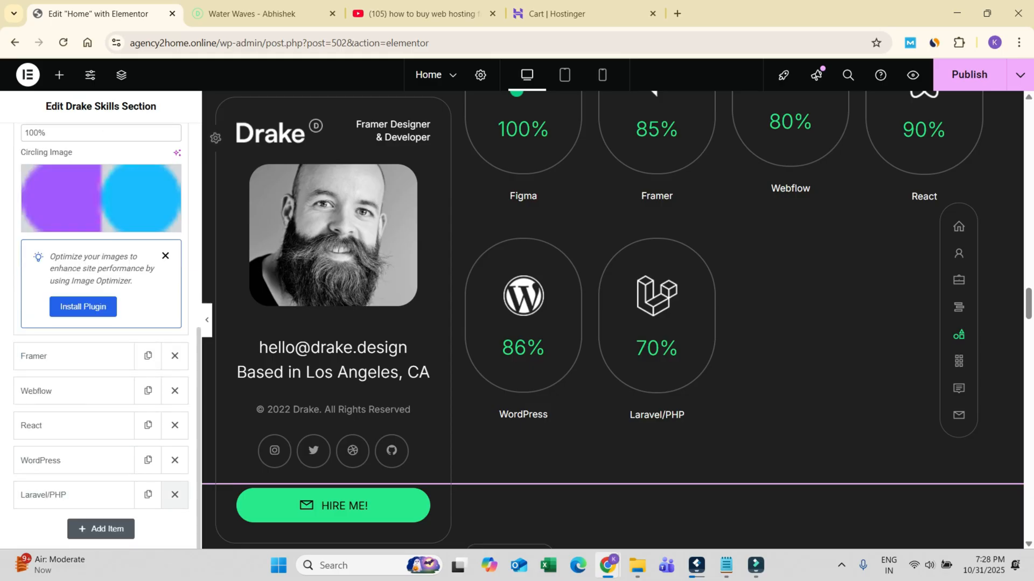
{"action": "left_click", "coordinate": [174, 495]}
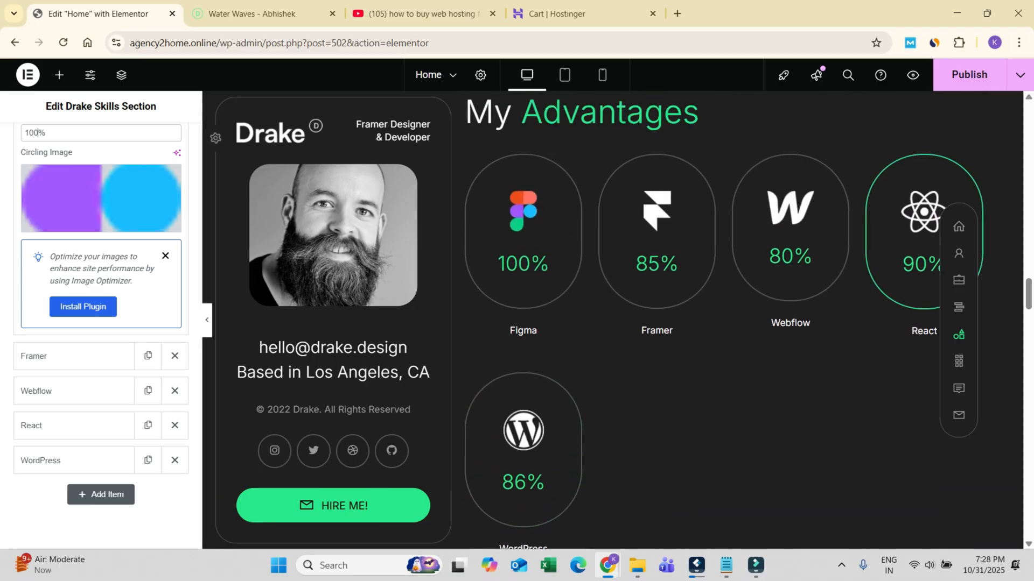
{"action": "left_click", "coordinate": [175, 425]}
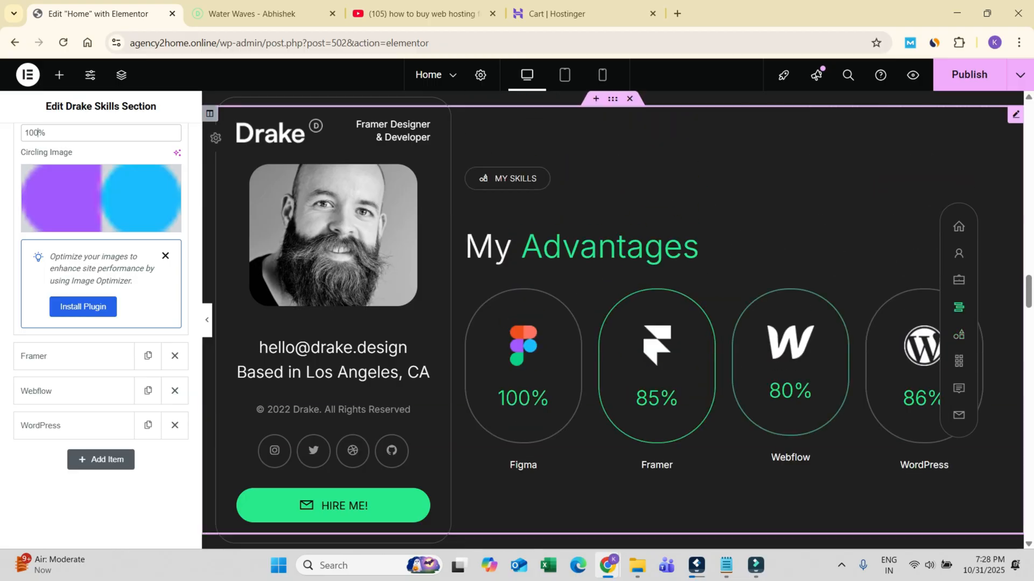
{"action": "scroll", "coordinate": [721, 242], "scroll_direction": "up", "scroll_amount": 7}
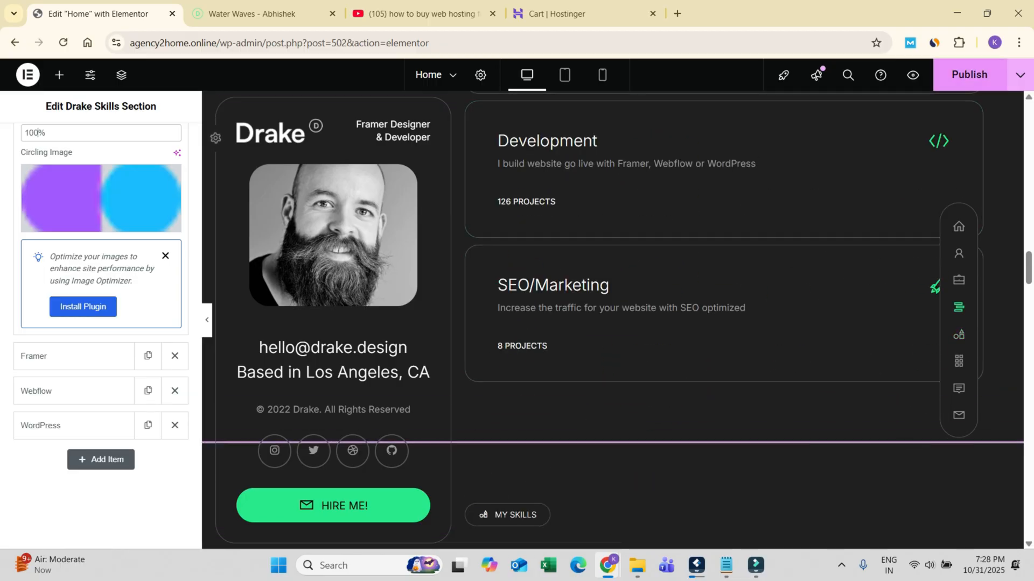
{"action": "left_click", "coordinate": [969, 75]}
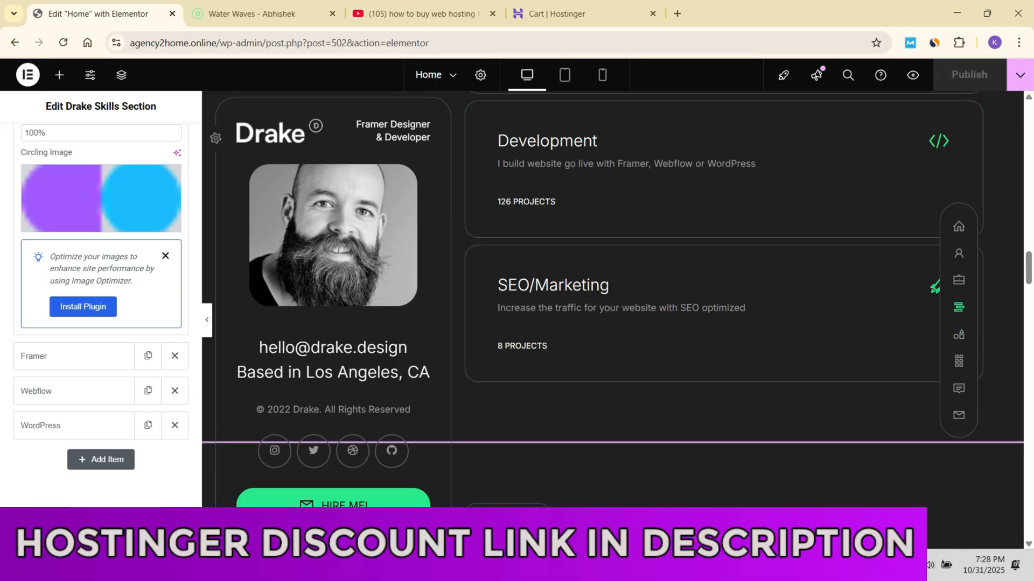
Step: Leave the Elementor editor for the WordPress dashboard by shortening the page address to agency2home.online/wp-admin/
{"action": "scroll", "coordinate": [721, 301], "scroll_direction": "up", "scroll_amount": 3}
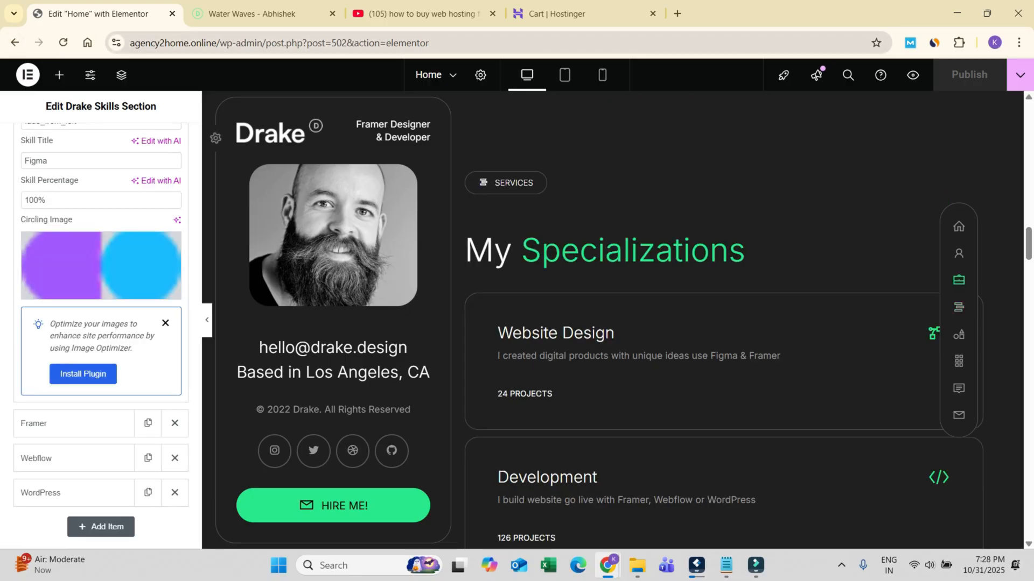
{"action": "left_click_drag", "start_coordinate": [262, 43], "coordinate": [444, 43]}
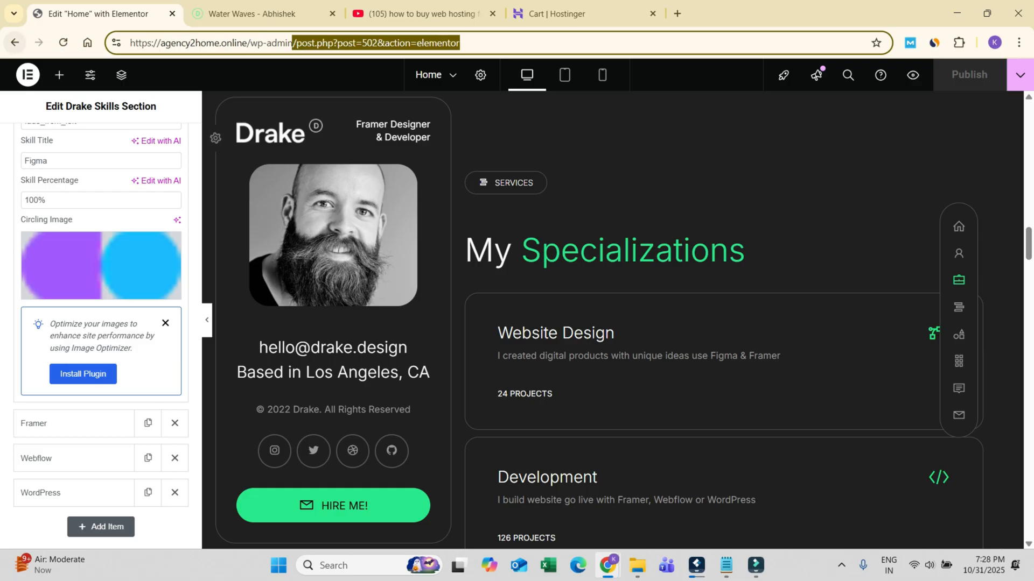
{"action": "left_click", "coordinate": [287, 43]}
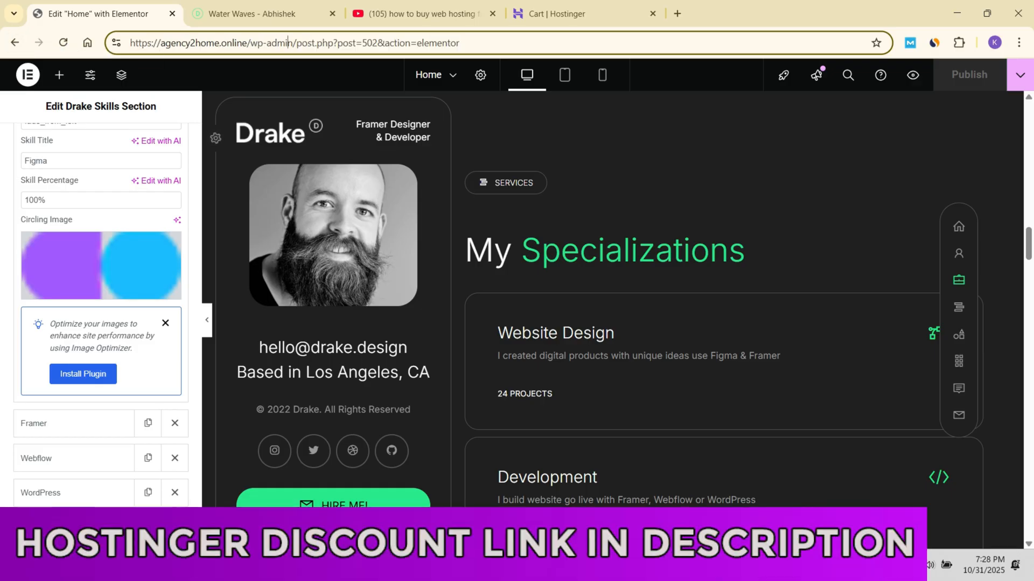
{"action": "mouse_move", "coordinate": [293, 43]}
{"action": "left_mouse_down"}
{"action": "mouse_move", "coordinate": [250, 43]}
{"action": "mouse_move", "coordinate": [296, 43]}
{"action": "left_mouse_up"}
{"action": "left_click", "coordinate": [251, 43]}
{"action": "left_click", "coordinate": [293, 43]}
{"action": "key", "text": "shift+End"}
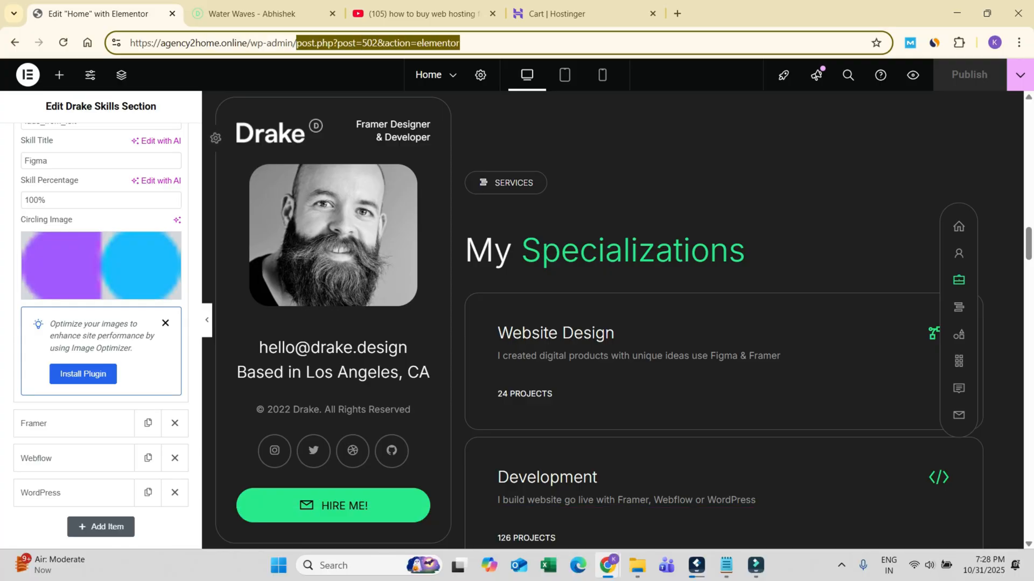
{"action": "key", "text": "BackSpace"}
{"action": "key", "text": "Return"}
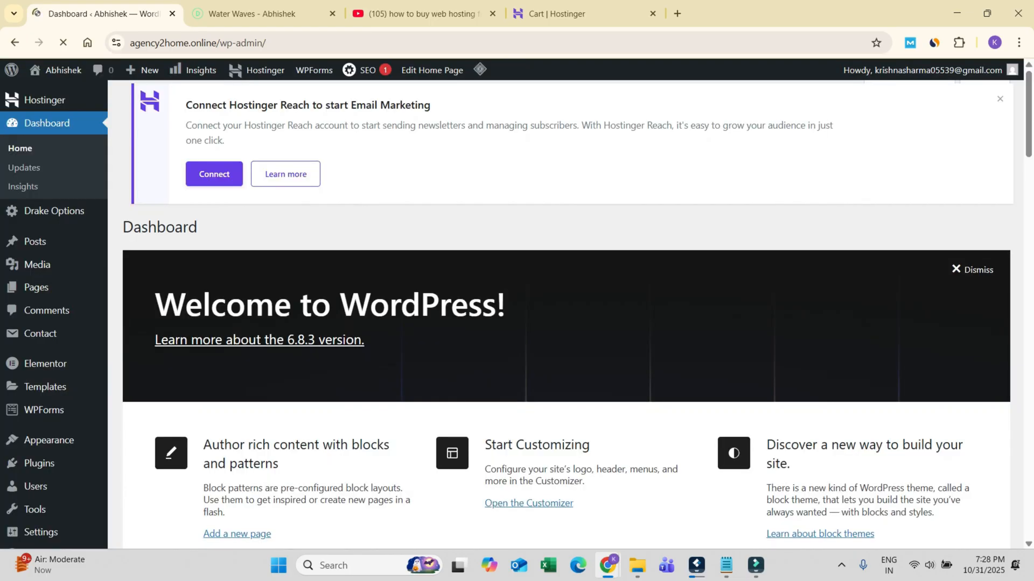
Step: Open the Main Sidebar settings of the Drake theme options
{"action": "mouse_move", "coordinate": [49, 410]}
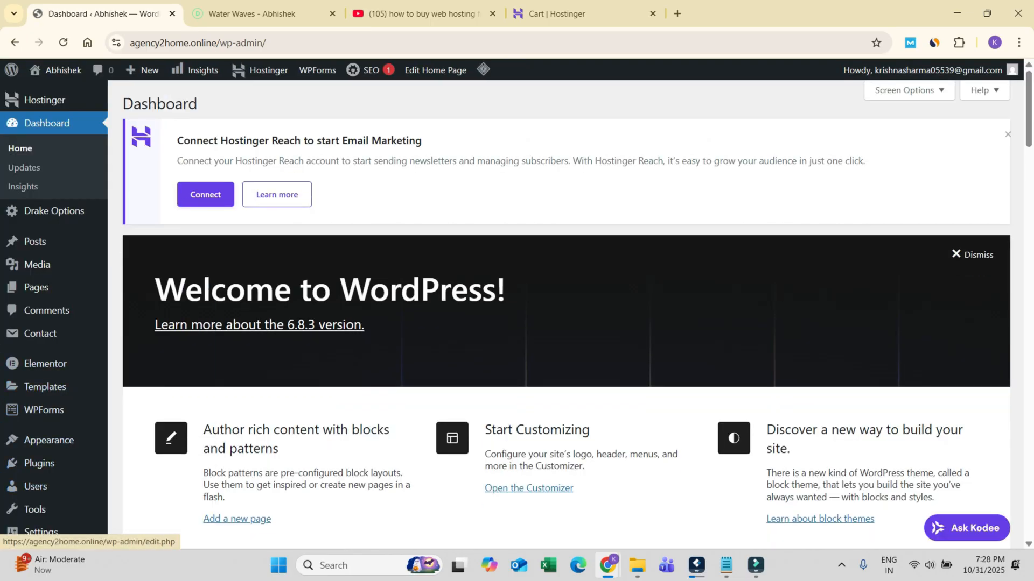
{"action": "mouse_move", "coordinate": [36, 287]}
{"action": "mouse_move", "coordinate": [54, 211]}
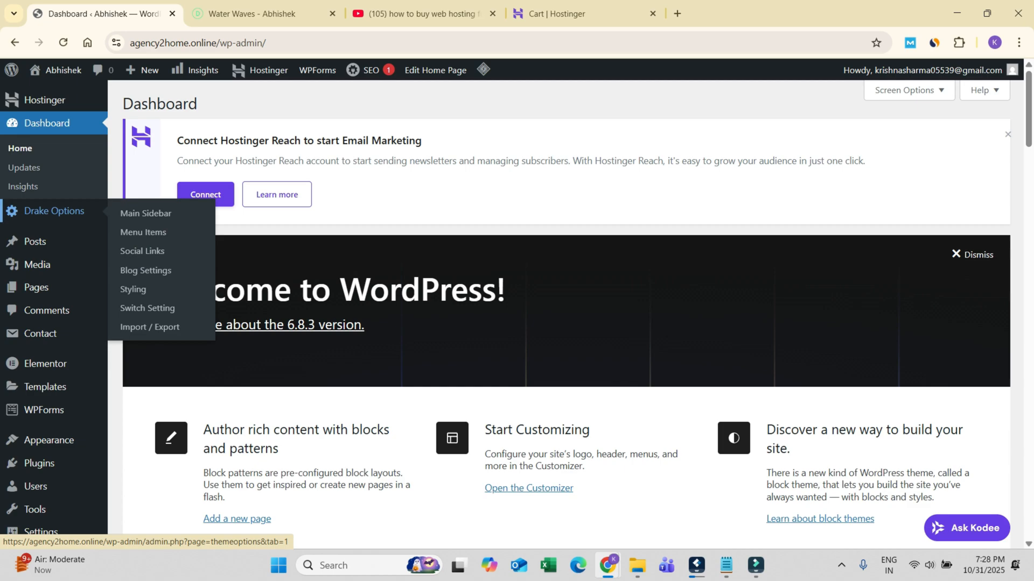
{"action": "left_click", "coordinate": [142, 213]}
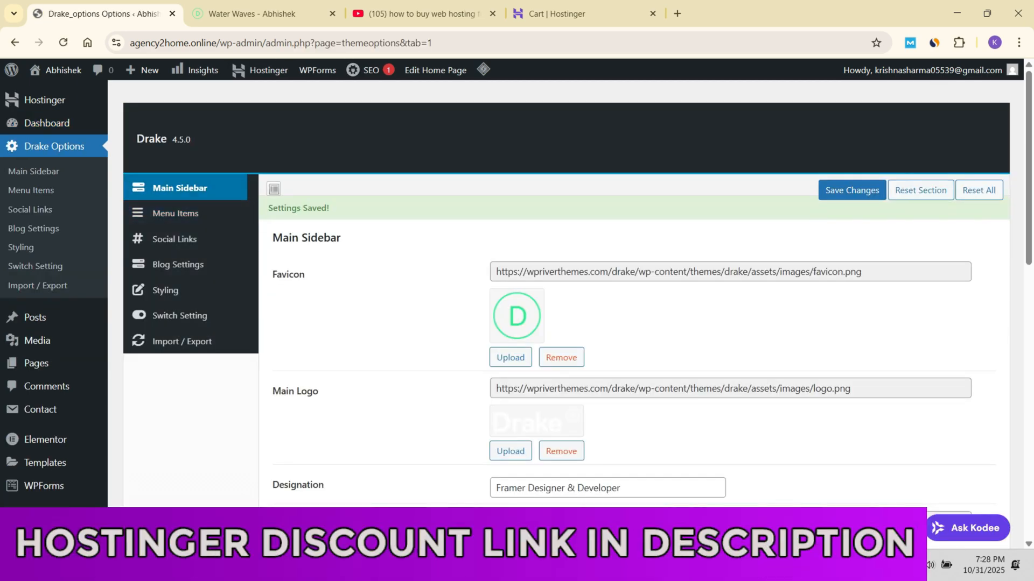
Step: Open the media uploader for the Profile Picture in the Main Sidebar settings
{"action": "scroll", "coordinate": [516, 293], "scroll_direction": "down", "scroll_amount": 3}
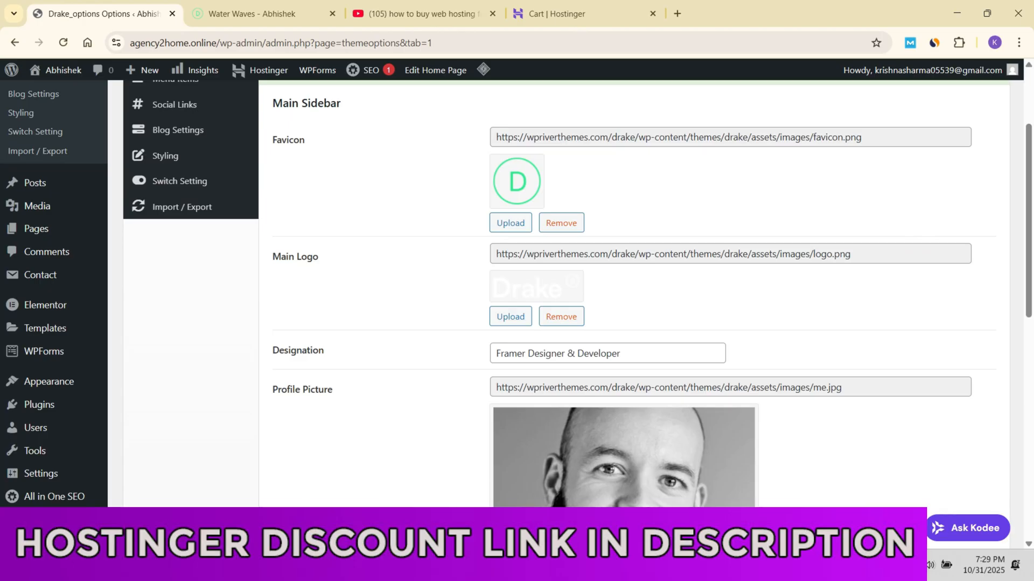
{"action": "scroll", "coordinate": [536, 288], "scroll_direction": "down", "scroll_amount": 1}
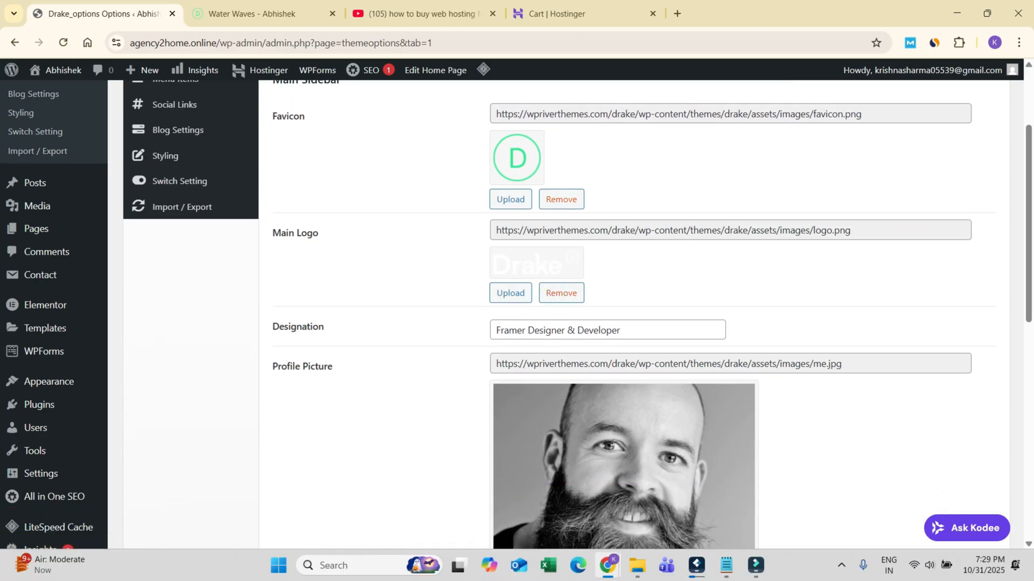
{"action": "scroll", "coordinate": [625, 301], "scroll_direction": "down", "scroll_amount": 4}
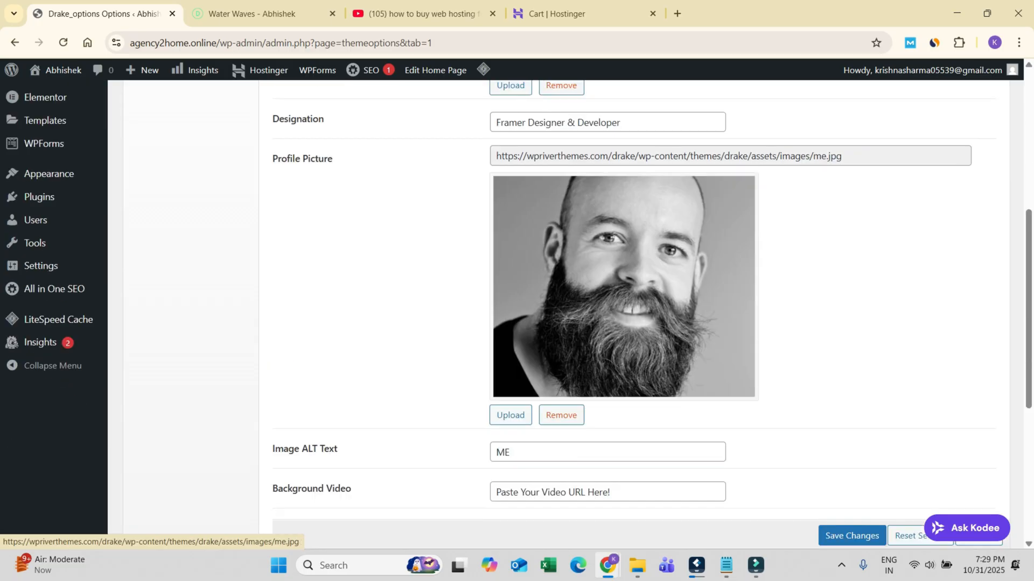
{"action": "scroll", "coordinate": [624, 301], "scroll_direction": "up", "scroll_amount": 3}
{"action": "scroll", "coordinate": [625, 302], "scroll_direction": "down", "scroll_amount": 3}
{"action": "left_click", "coordinate": [510, 421]}
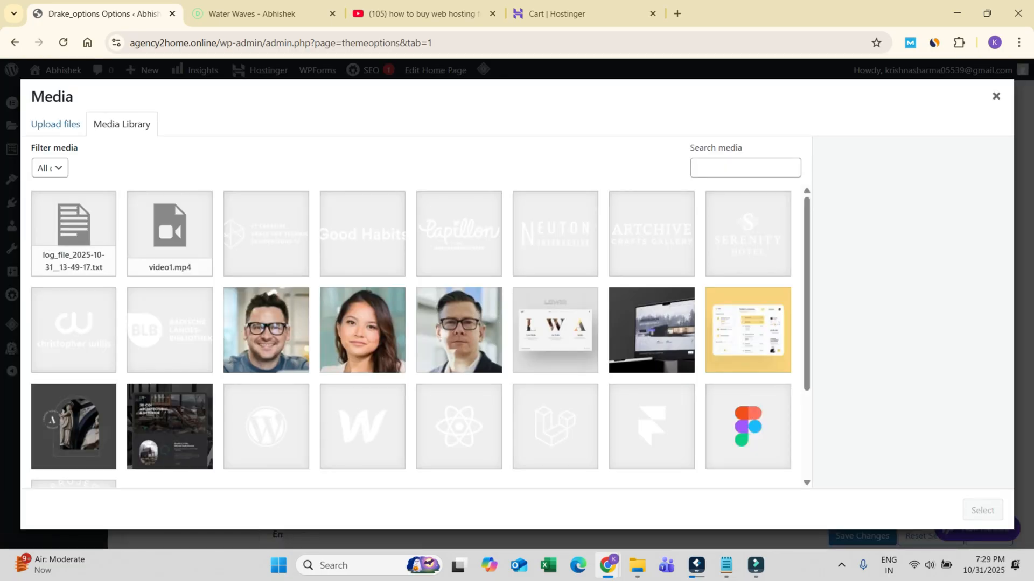
{"action": "left_click", "coordinate": [56, 124]}
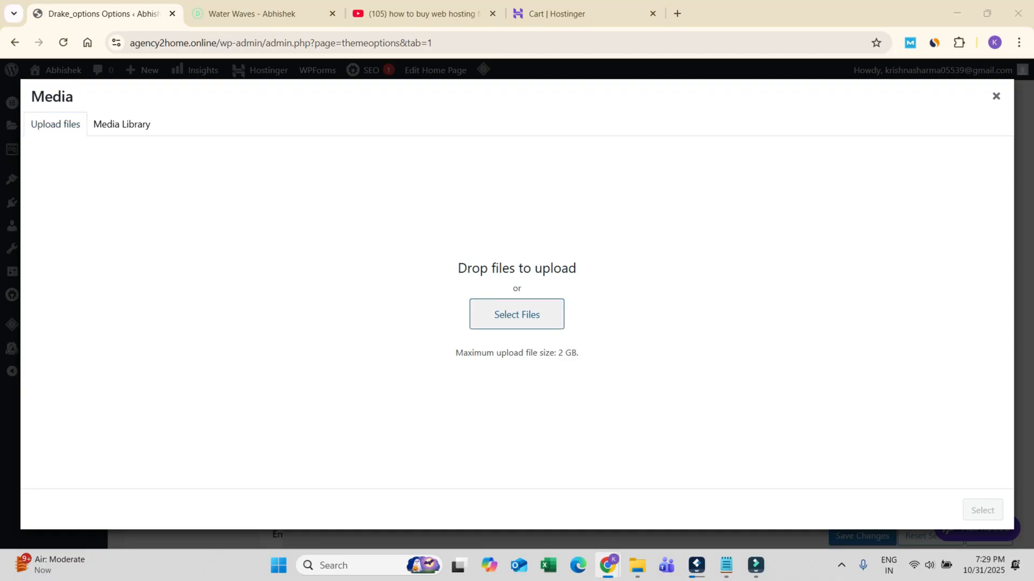
Step: Upload "Generated Image October 30, 2025 - 3_45PM.png" from the Downloads folder and close the media window
{"action": "left_click", "coordinate": [517, 314]}
{"action": "left_click", "coordinate": [61, 152]}
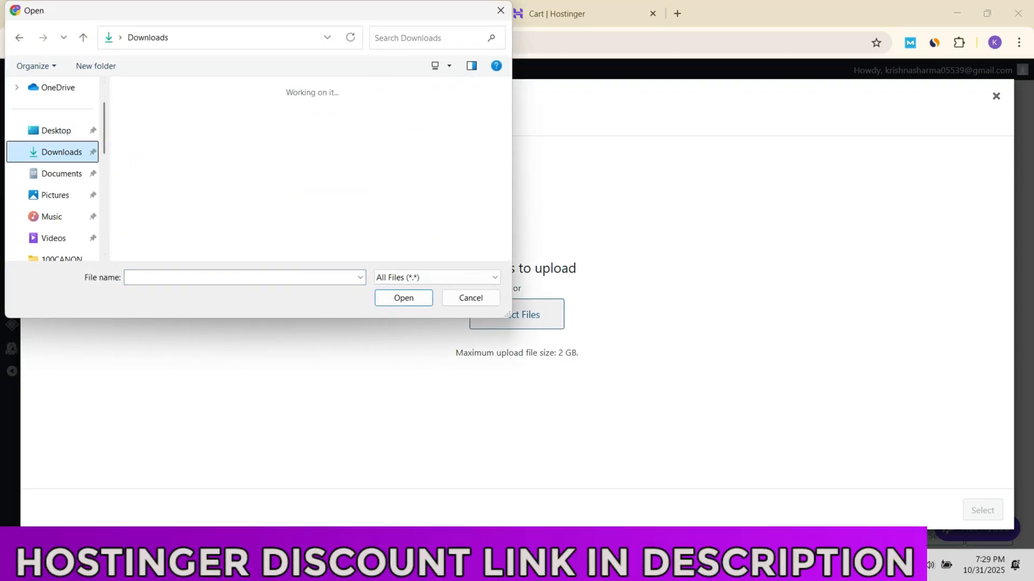
{"action": "scroll", "coordinate": [343, 210], "scroll_direction": "down", "scroll_amount": 3}
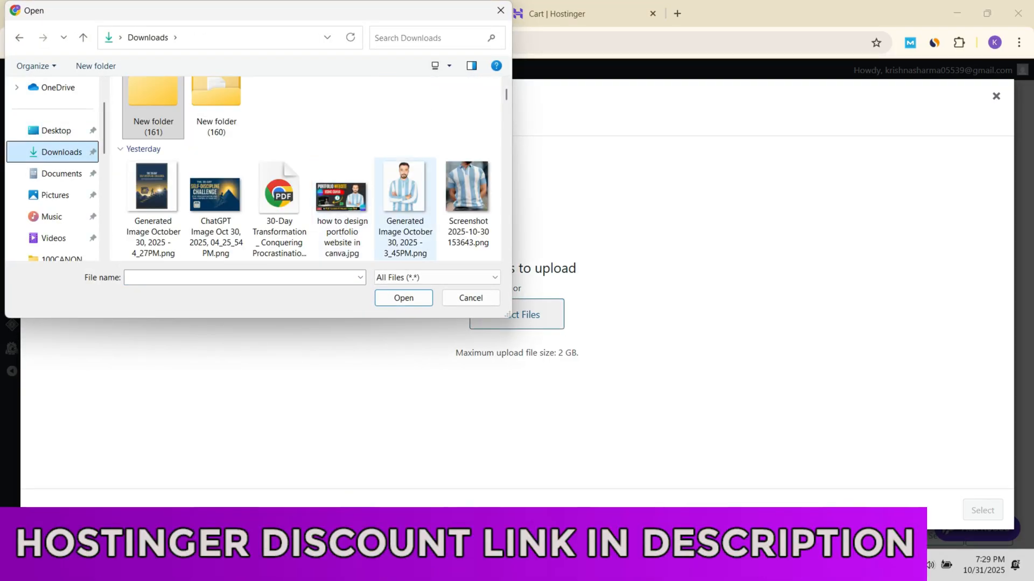
{"action": "left_click", "coordinate": [409, 231]}
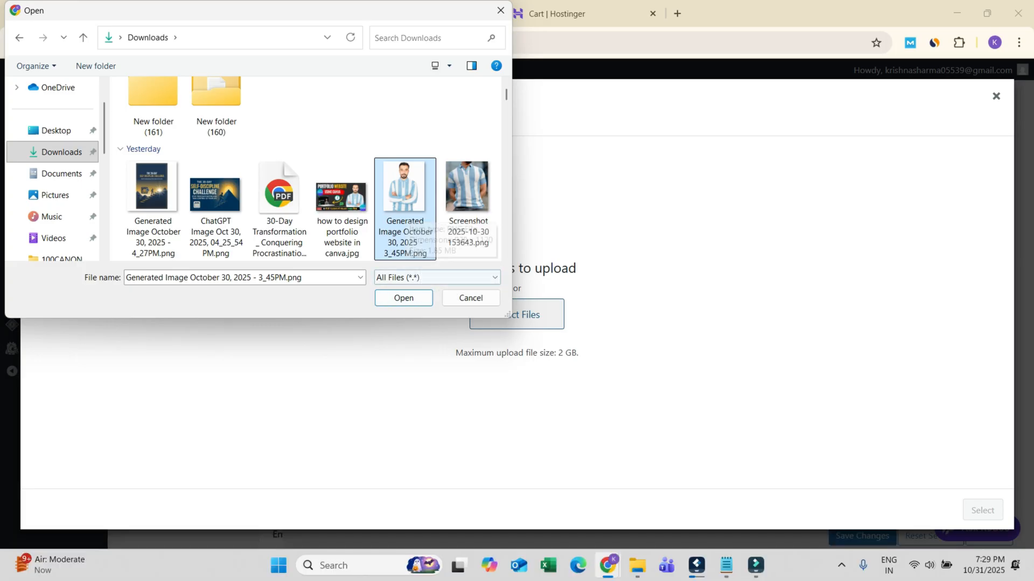
{"action": "left_click", "coordinate": [404, 298]}
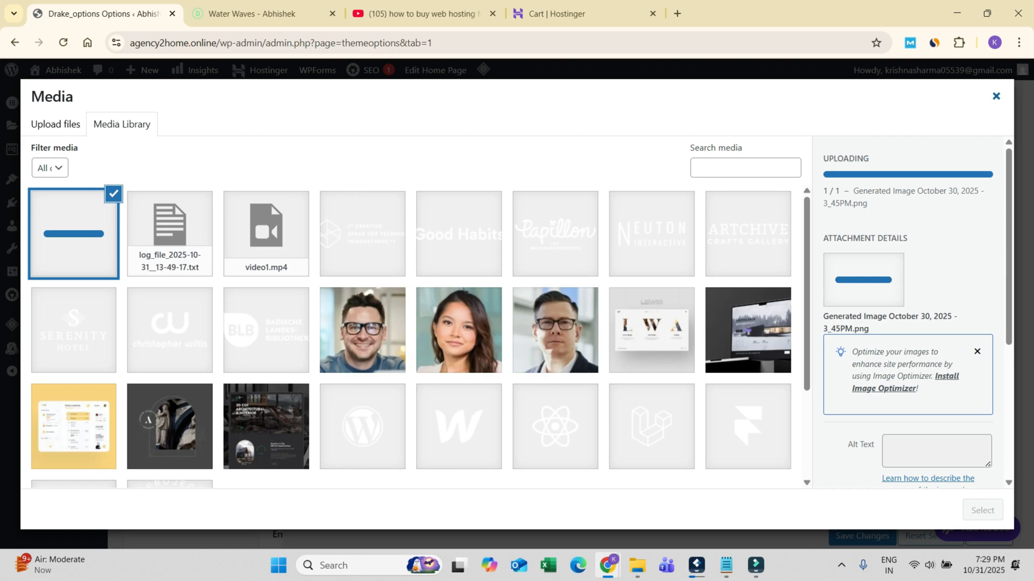
{"action": "left_click", "coordinate": [996, 96]}
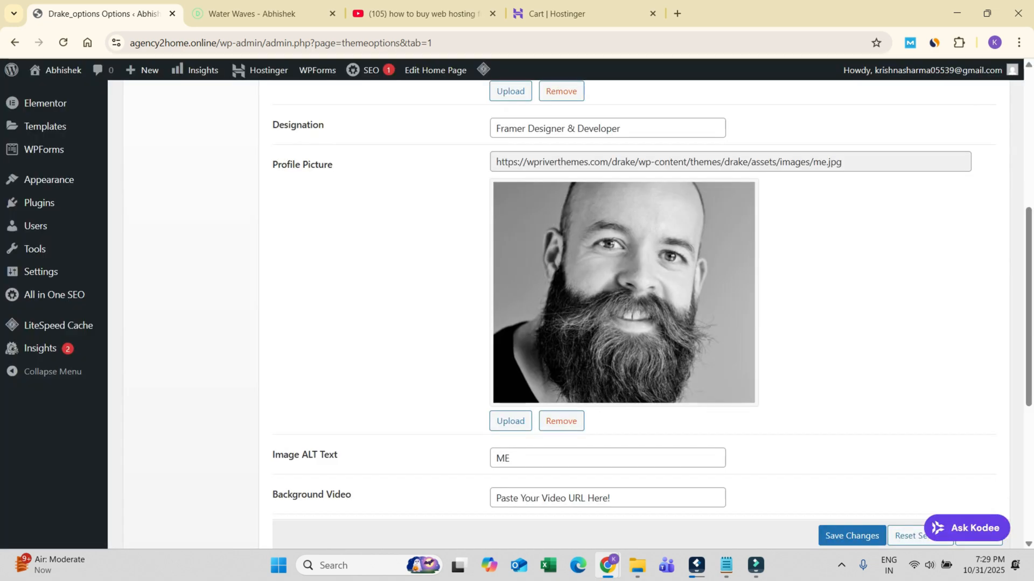
Step: Replace the profile picture's Image ALT Text with the site owner's first name
{"action": "scroll", "coordinate": [625, 312], "scroll_direction": "down", "scroll_amount": 3}
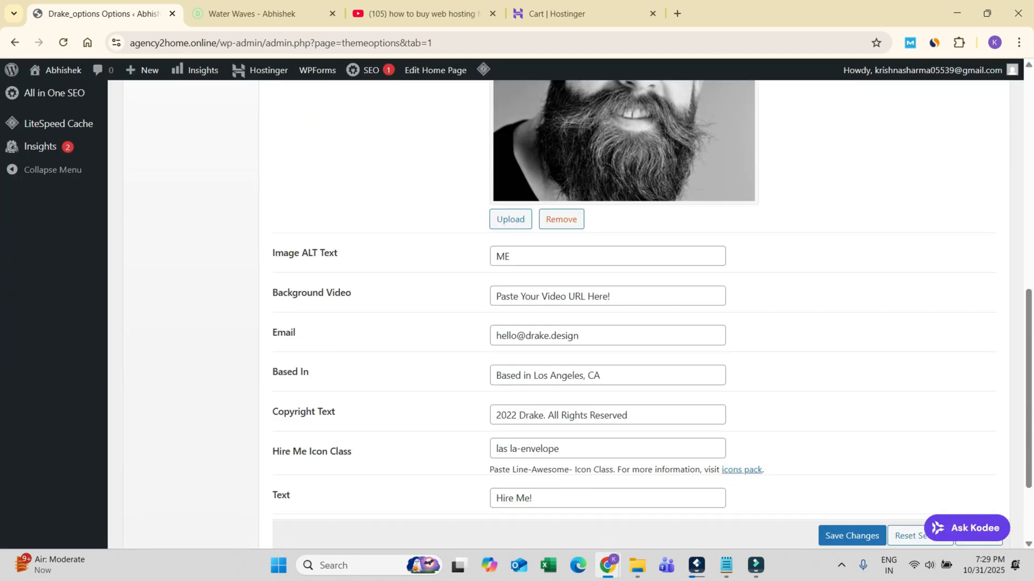
{"action": "double_click", "coordinate": [503, 256]}
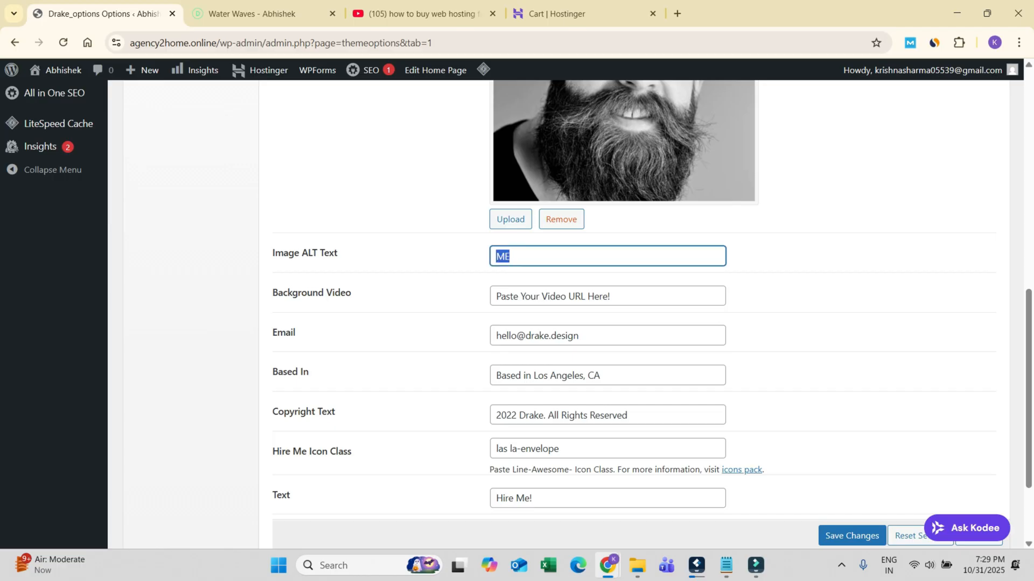
{"action": "type", "text": "Abhiseh"}
{"action": "key", "text": "BackSpace"}
{"action": "key", "text": "BackSpace"}
{"action": "type", "text": "hek"}
{"action": "left_click_drag", "start_coordinate": [631, 297], "coordinate": [494, 297]}
{"action": "left_click", "coordinate": [624, 297]}
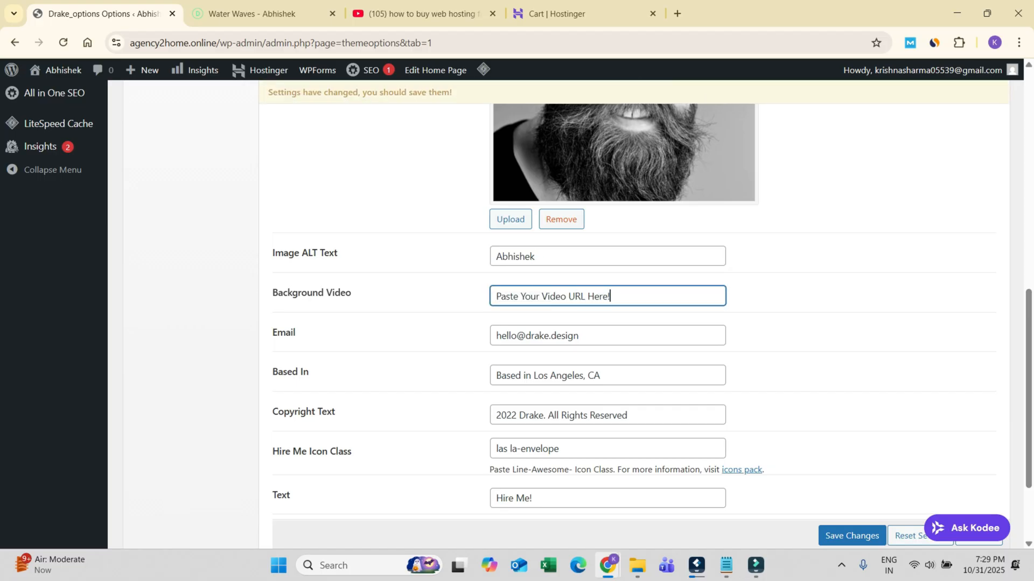
{"action": "key", "text": "ctrl+a"}
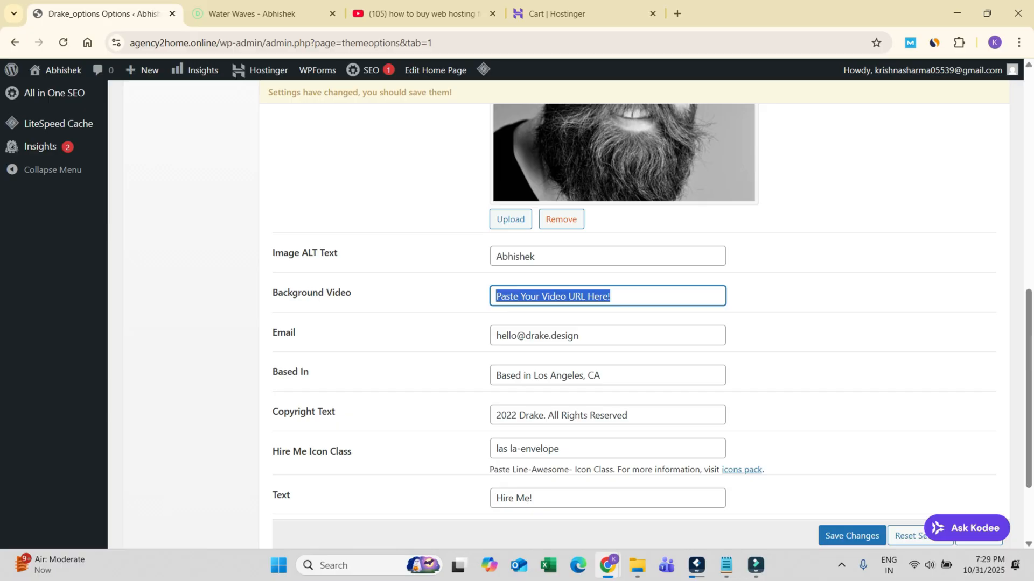
{"action": "key", "text": "Tab"}
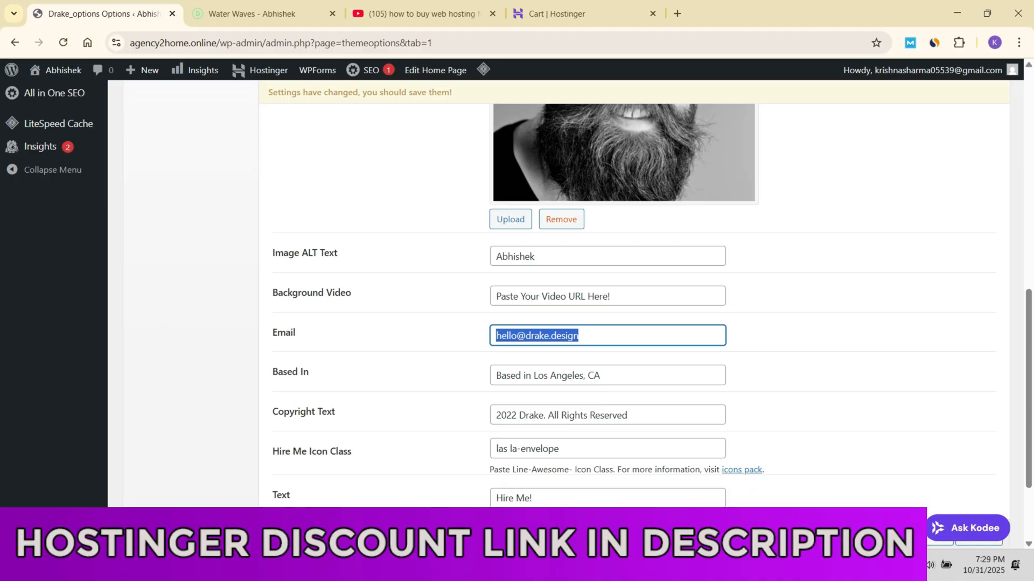
Step: Set Based In to "Based in Rajasthan, India" and the copyright text to year 2025 with the site owner's name
{"action": "left_click_drag", "start_coordinate": [603, 376], "coordinate": [533, 376]}
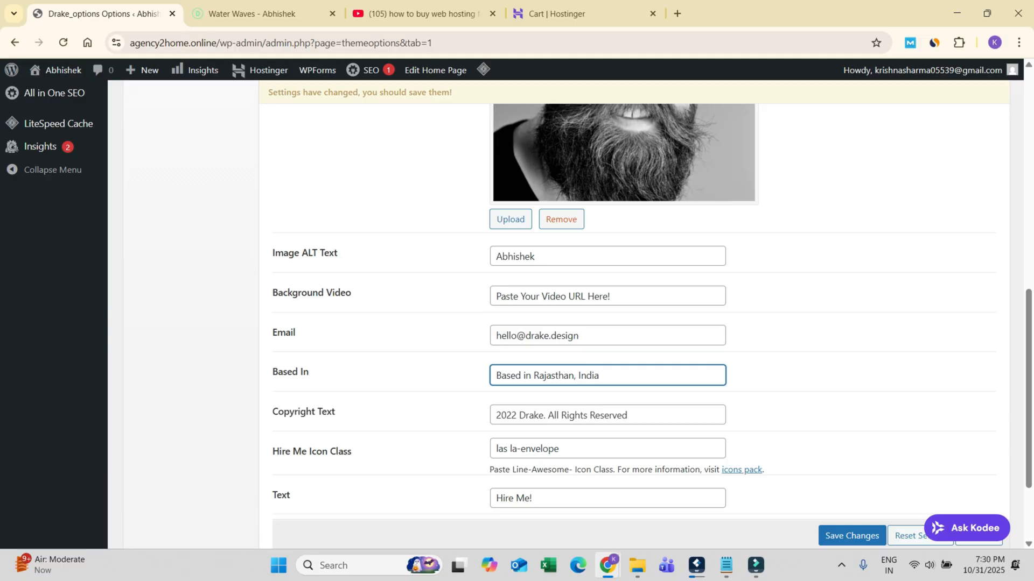
{"action": "left_click_drag", "start_coordinate": [511, 415], "coordinate": [519, 415]}
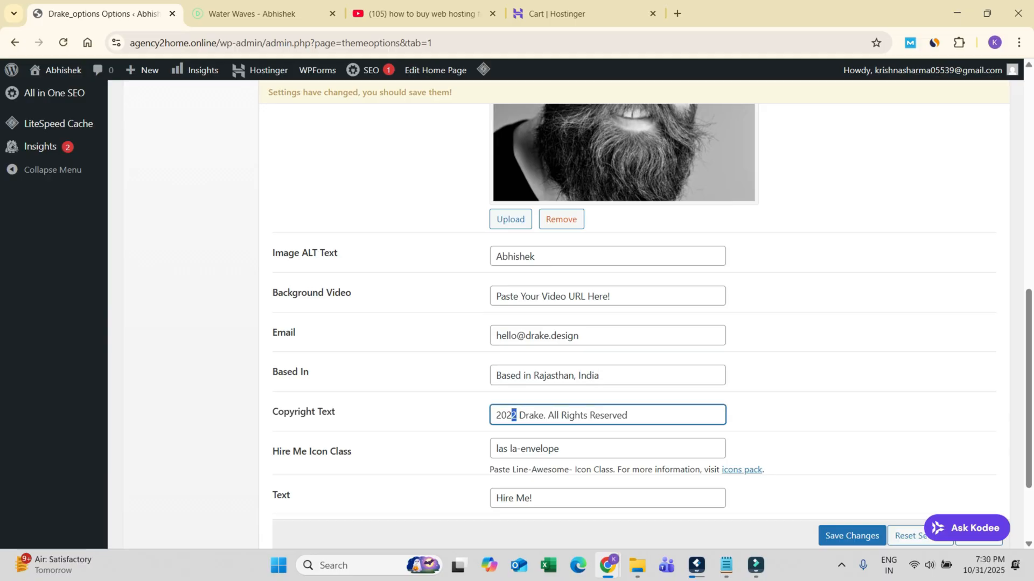
{"action": "left_click_drag", "start_coordinate": [511, 415], "coordinate": [519, 415]}
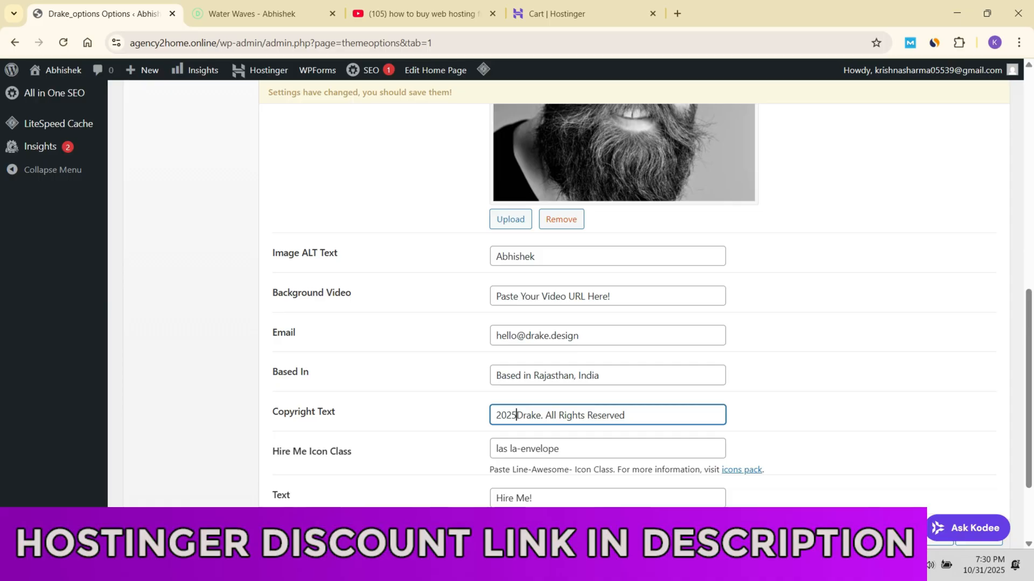
{"action": "type", "text": "Abhishe"}
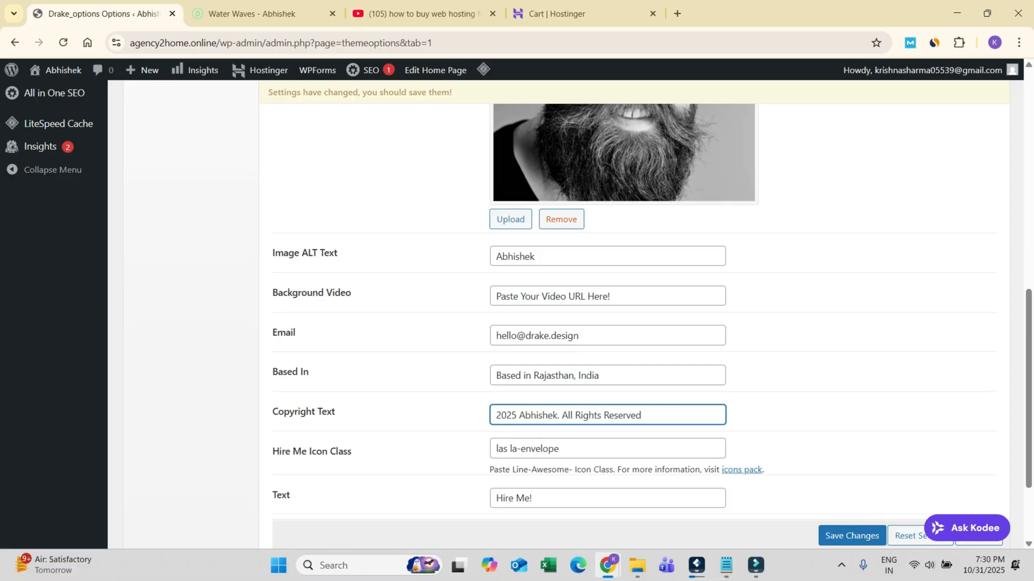
Step: Replace the sidebar's profile picture with the uploaded Generated-Image-October-30-2025-3_45PM.png
{"action": "scroll", "coordinate": [592, 388], "scroll_direction": "down", "scroll_amount": 2}
{"action": "left_click", "coordinate": [554, 378]}
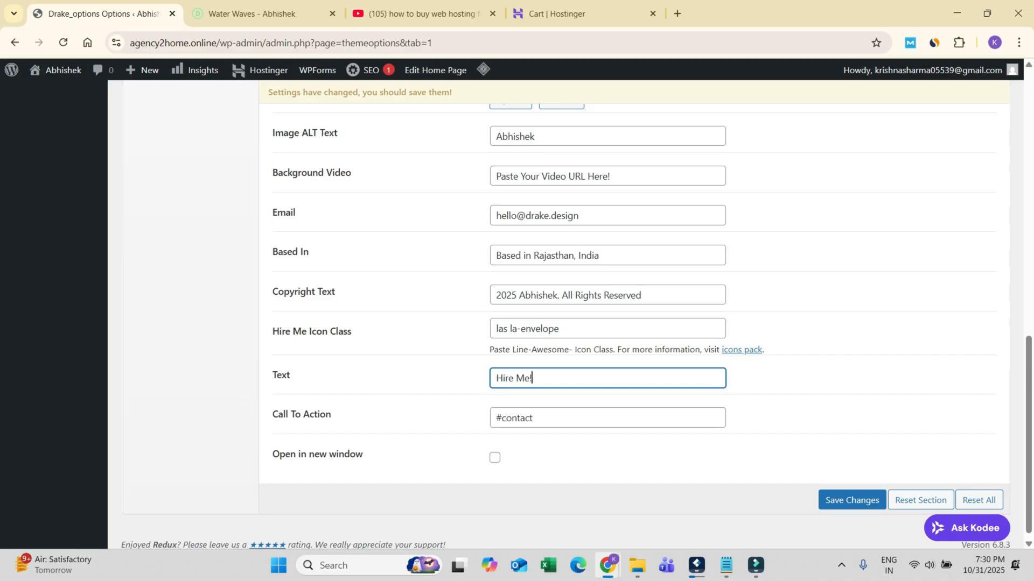
{"action": "scroll", "coordinate": [592, 323], "scroll_direction": "up", "scroll_amount": 12}
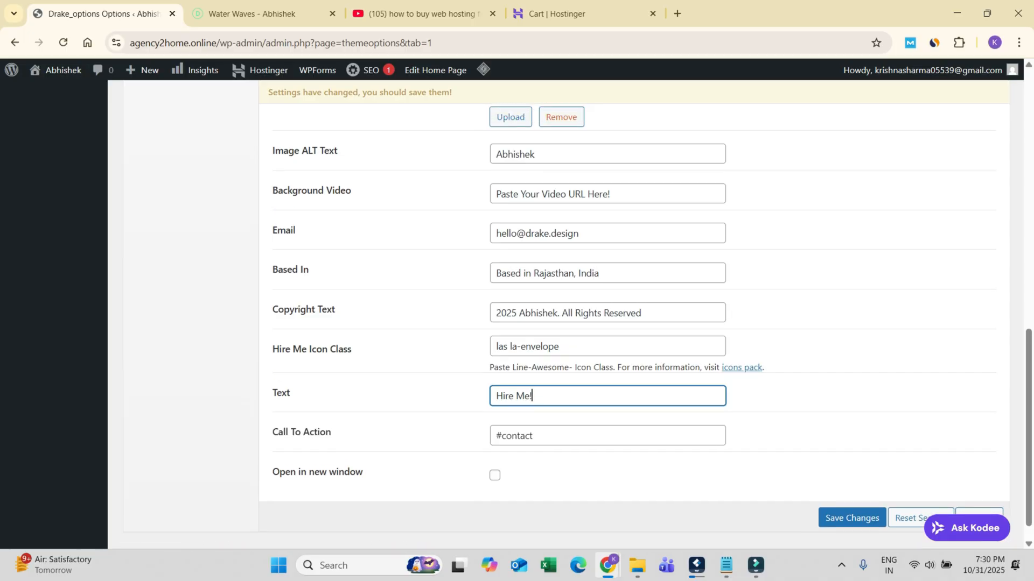
{"action": "scroll", "coordinate": [592, 323], "scroll_direction": "down", "scroll_amount": 8}
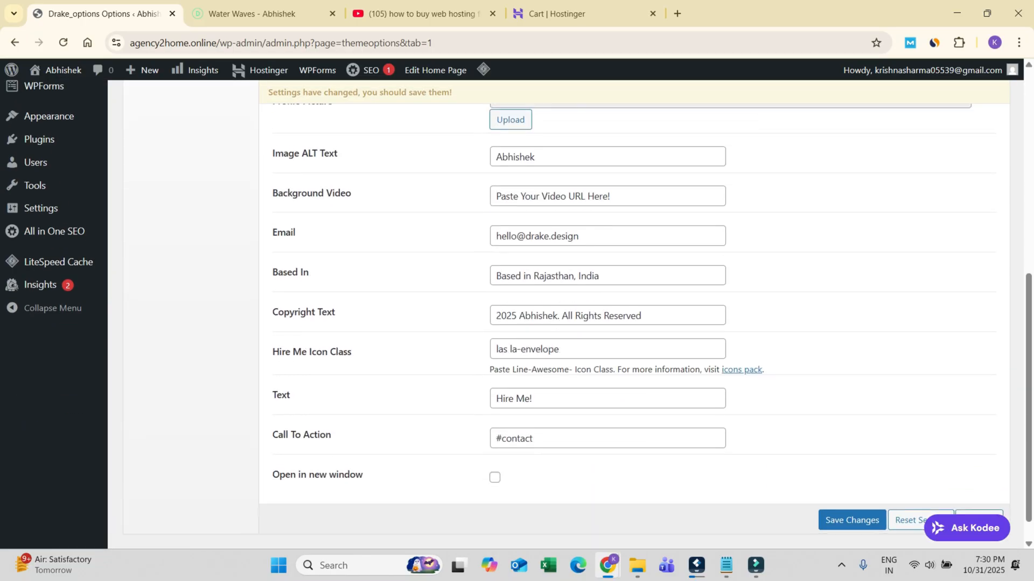
{"action": "scroll", "coordinate": [592, 323], "scroll_direction": "up", "scroll_amount": 3}
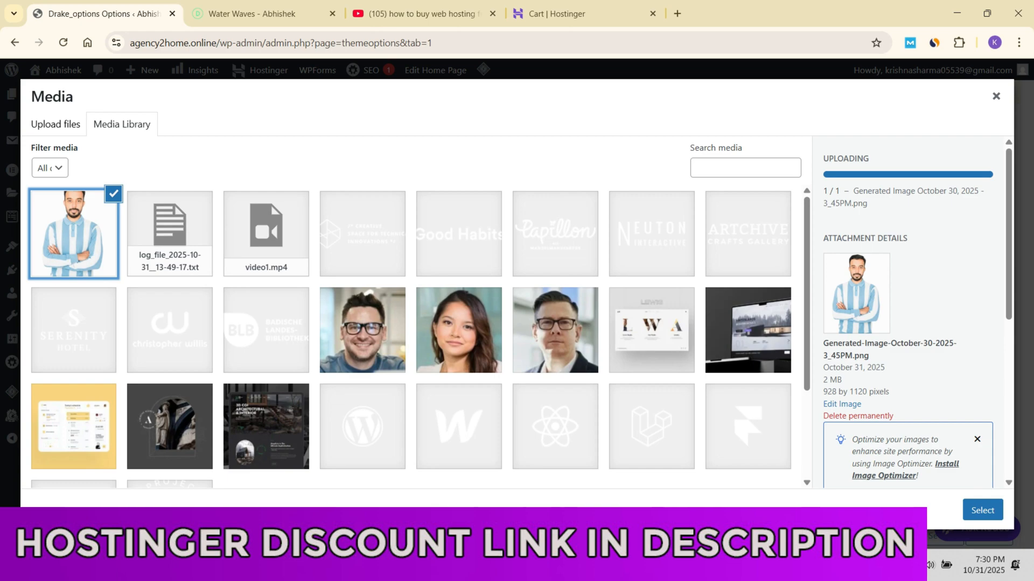
{"action": "left_click", "coordinate": [982, 510]}
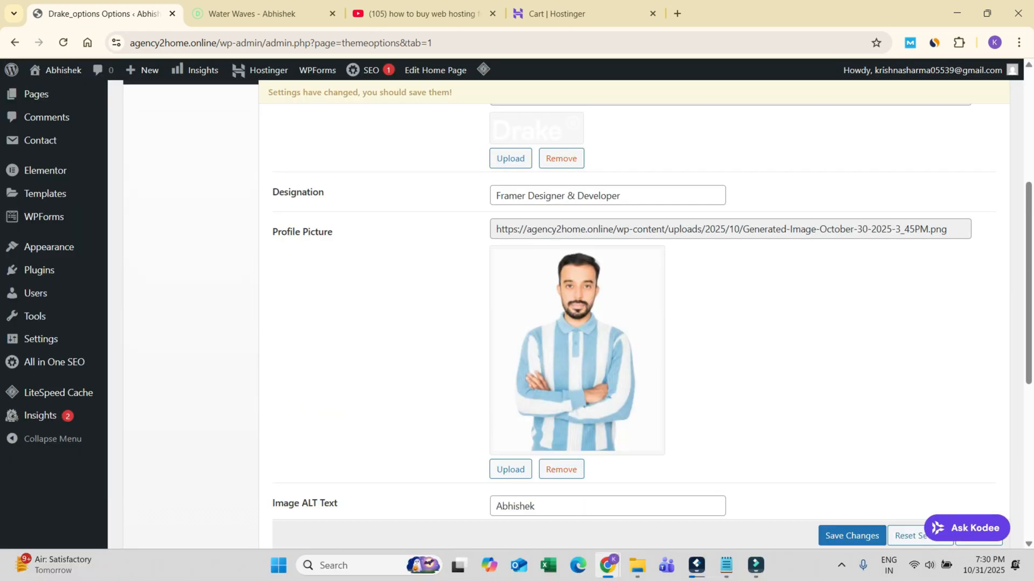
Step: Save the Main Sidebar changes and reload the live Water Waves page to check the sidebar
{"action": "scroll", "coordinate": [565, 312], "scroll_direction": "up", "scroll_amount": 5}
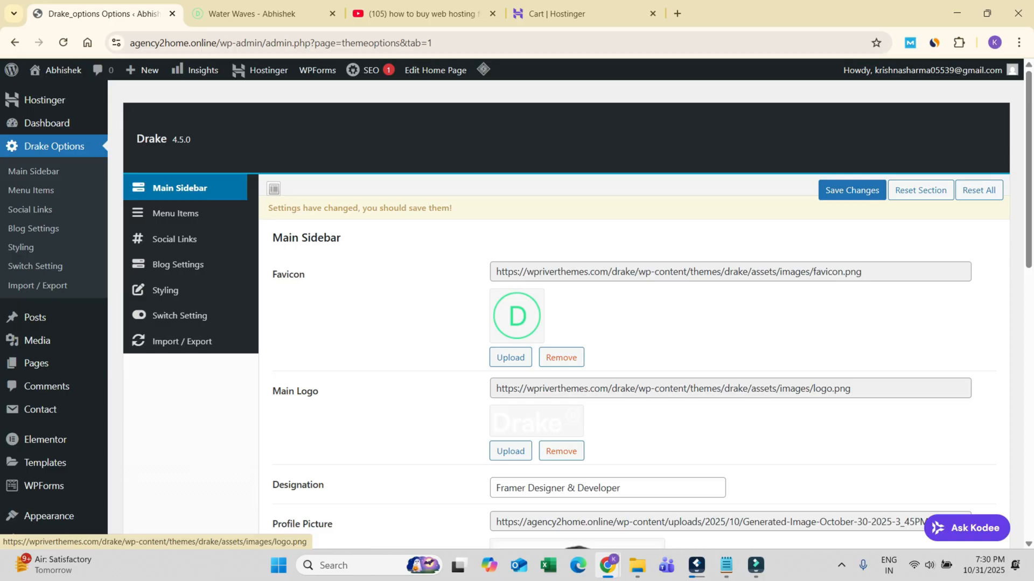
{"action": "scroll", "coordinate": [565, 312], "scroll_direction": "down", "scroll_amount": 10}
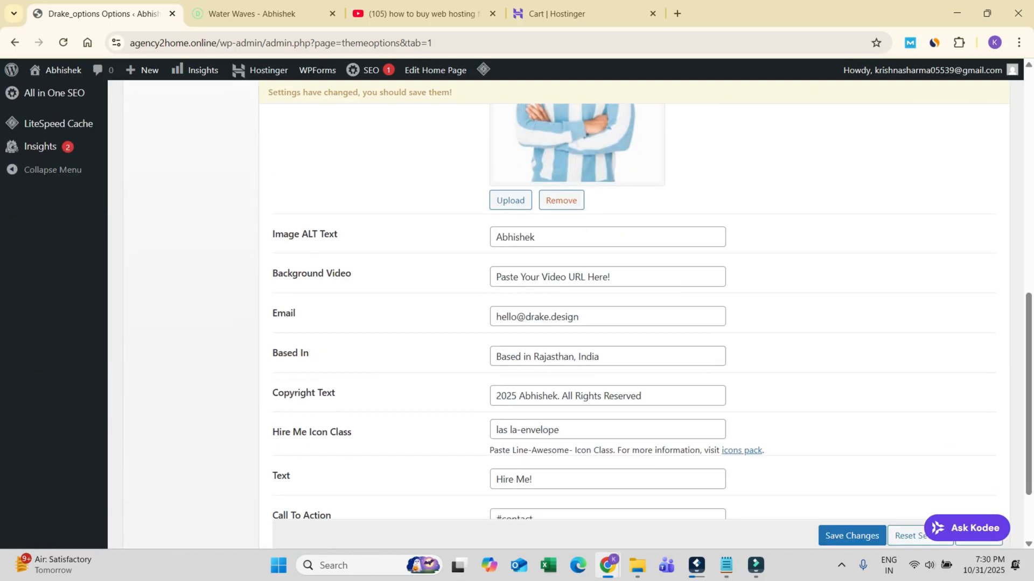
{"action": "scroll", "coordinate": [633, 313], "scroll_direction": "up", "scroll_amount": 1}
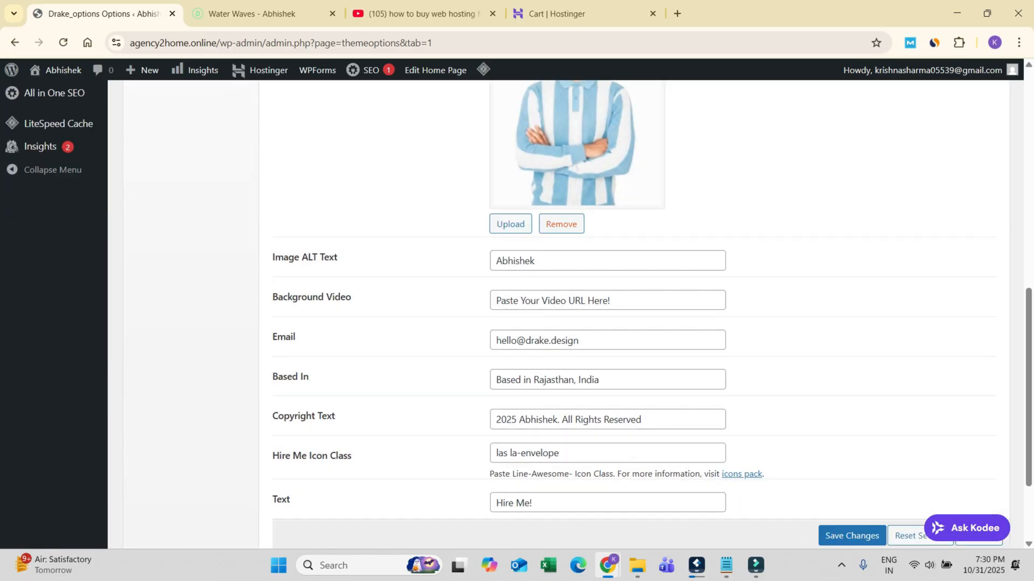
{"action": "left_click", "coordinate": [264, 14]}
{"action": "left_click", "coordinate": [63, 43]}
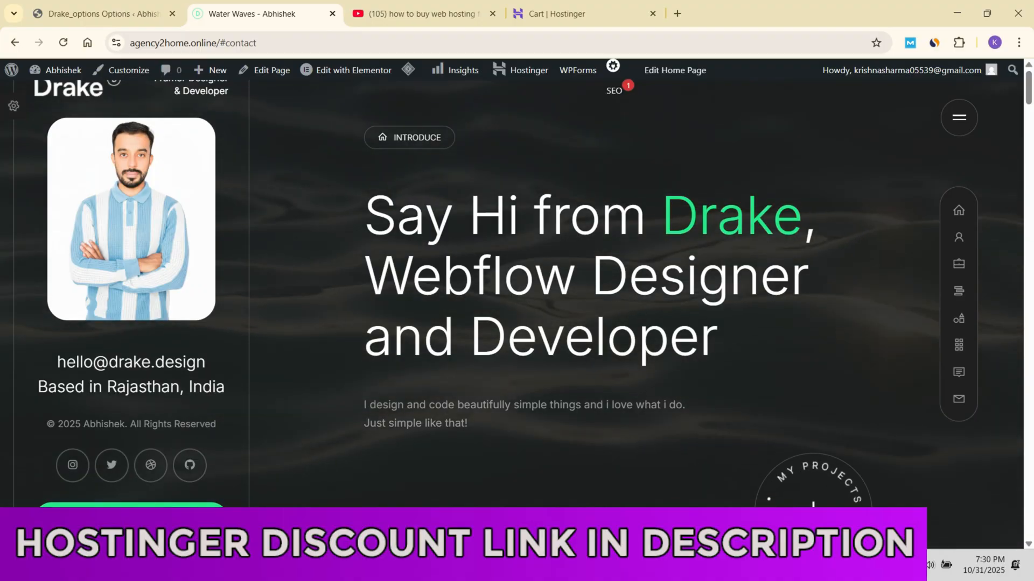
Step: Copy the site's base address agency2home.online and view the site in an incognito window
{"action": "left_click_drag", "start_coordinate": [260, 43], "coordinate": [219, 43]}
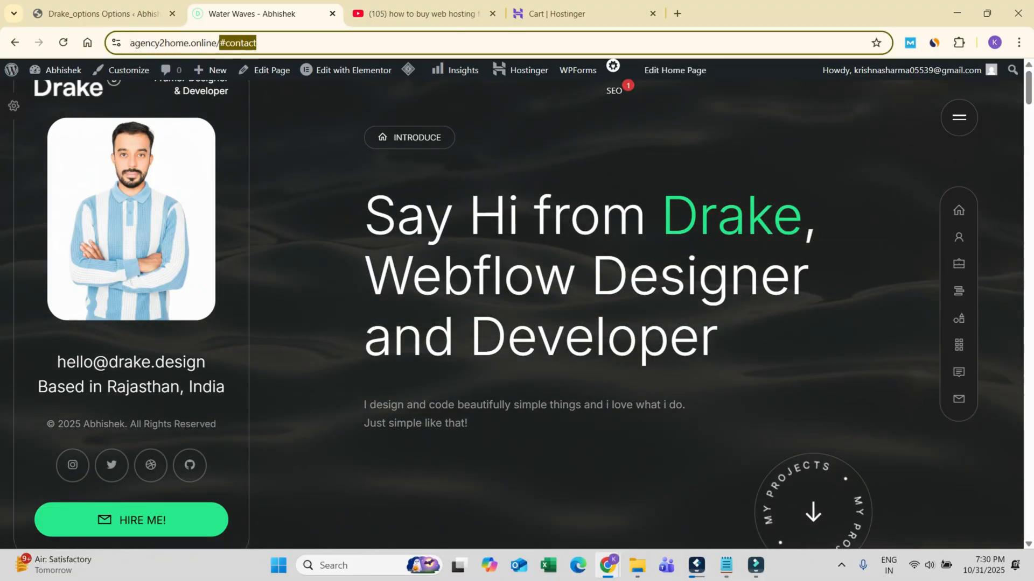
{"action": "key", "text": "BackSpace"}
{"action": "key", "text": "BackSpace"}
{"action": "key", "text": "ctrl+a"}
{"action": "key", "text": "ctrl+c"}
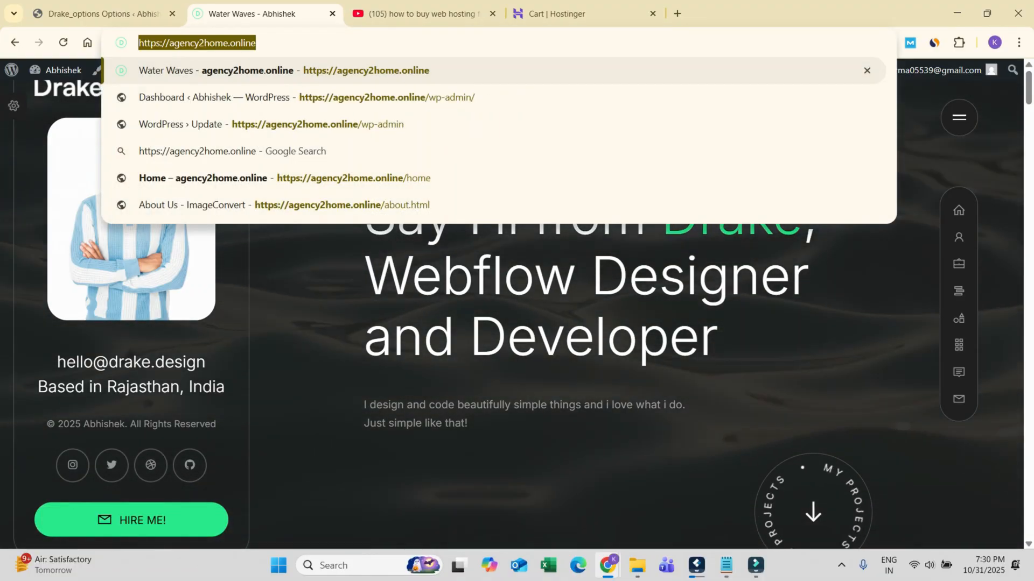
{"action": "key", "text": "ctrl+shift+n"}
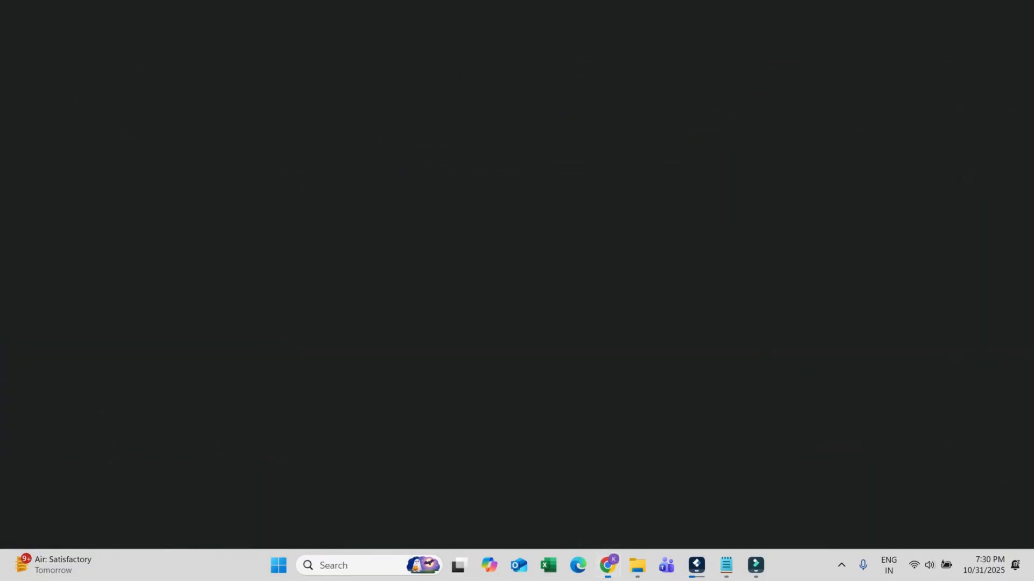
{"action": "left_click", "coordinate": [226, 42]}
{"action": "key", "text": "ctrl+v"}
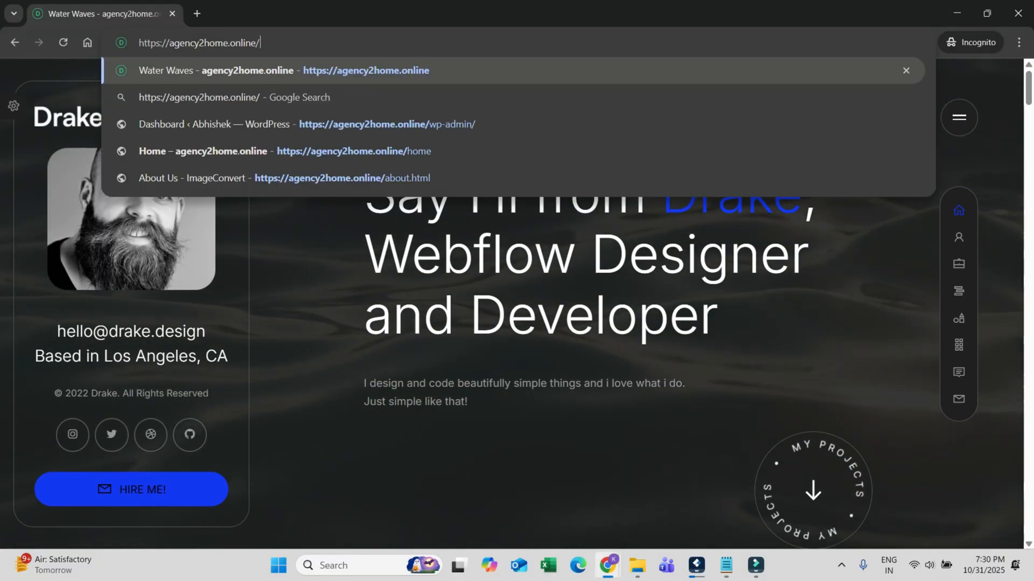
{"action": "key", "text": "Return"}
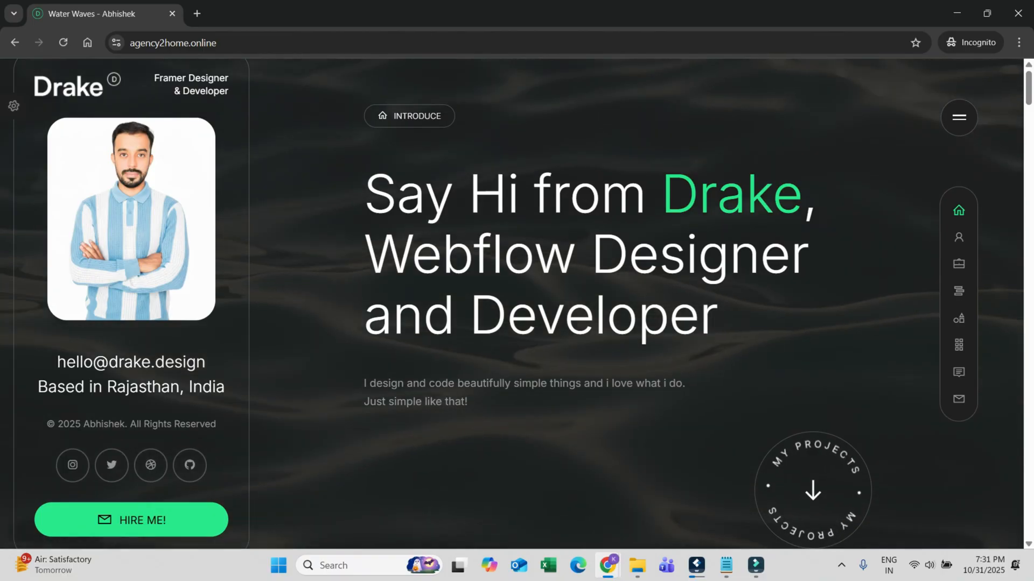
Step: Return to the Main Sidebar settings of the Drake options in the regular browser window
{"action": "key", "text": "alt+Tab"}
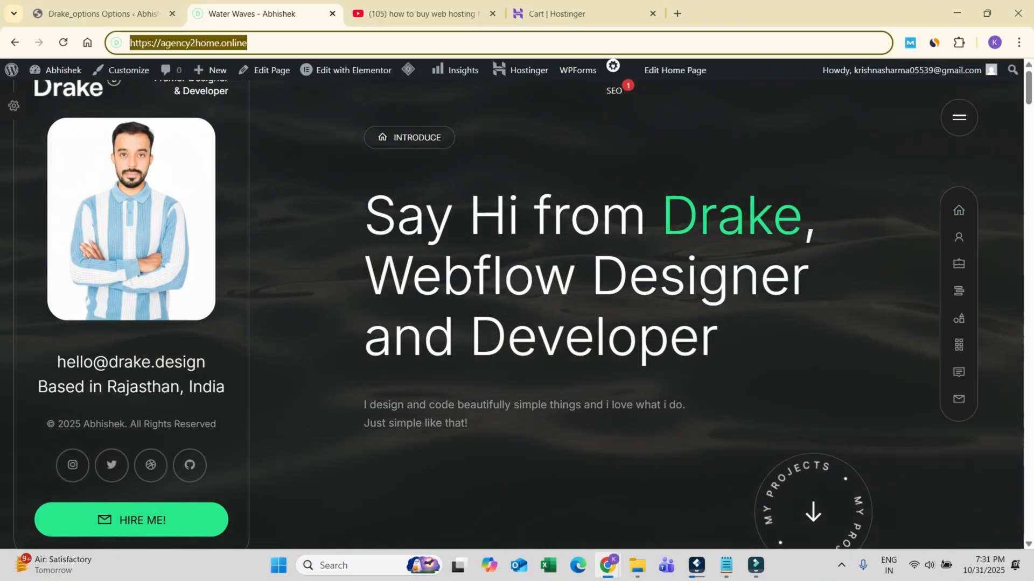
{"action": "left_click", "coordinate": [104, 14]}
{"action": "scroll", "coordinate": [517, 301], "scroll_direction": "up", "scroll_amount": 6}
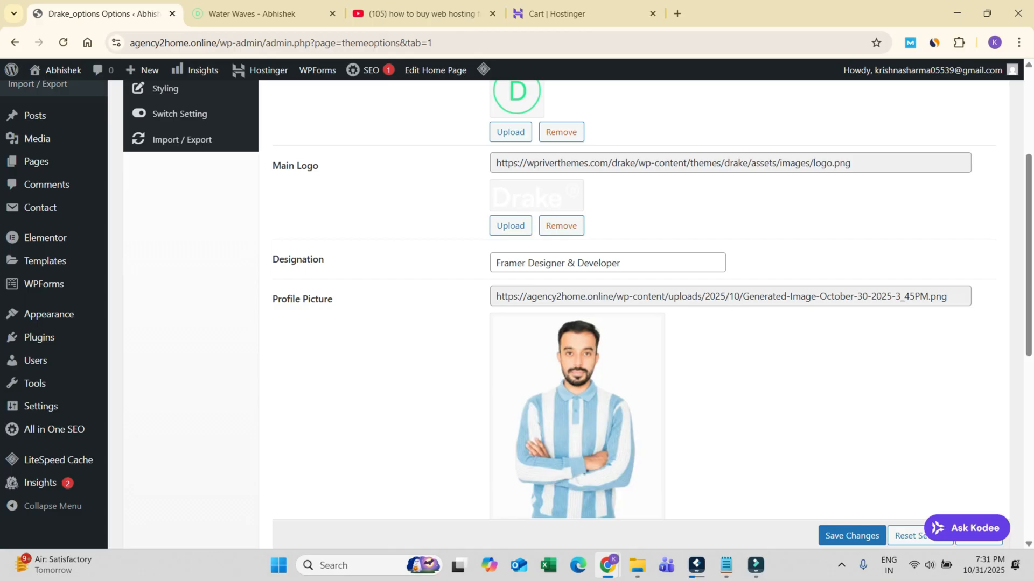
Step: Set the sidebar's Designation to "WordPress Developer & SEO Expert" and save the theme options
{"action": "left_click_drag", "start_coordinate": [495, 263], "coordinate": [574, 263]}
{"action": "type", "text": "Wor"}
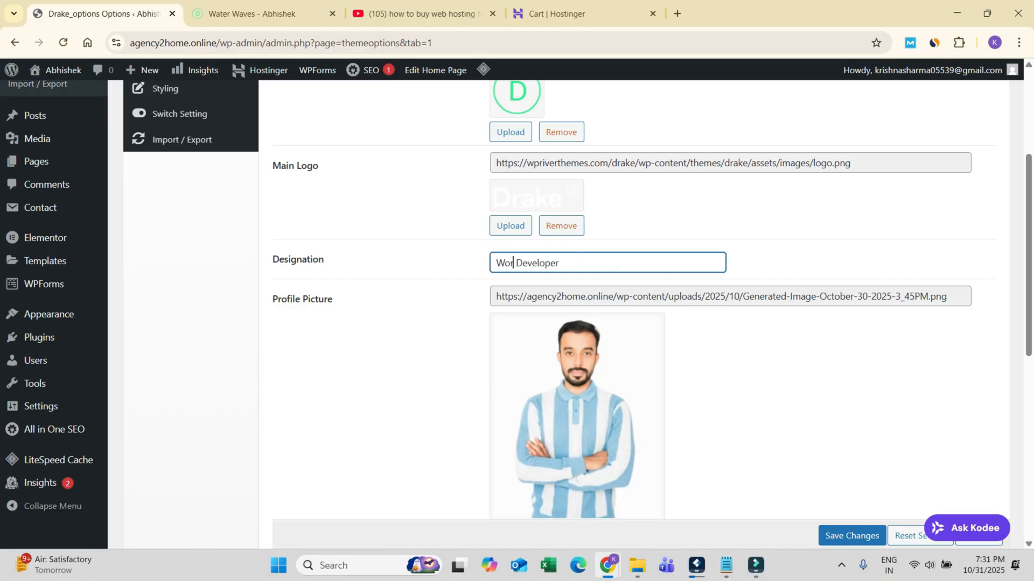
{"action": "type", "text": "dPress"}
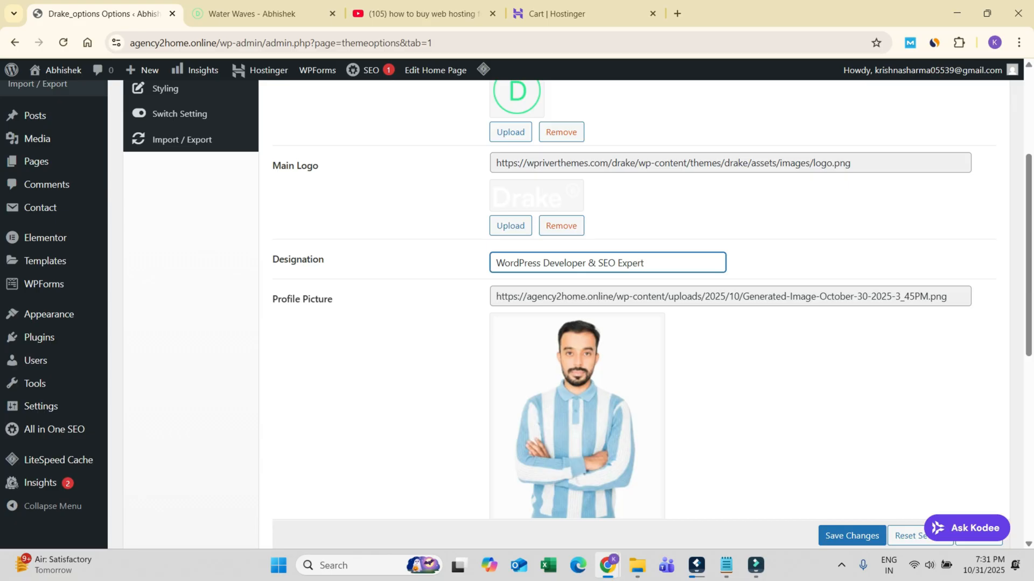
{"action": "left_click", "coordinate": [852, 535]}
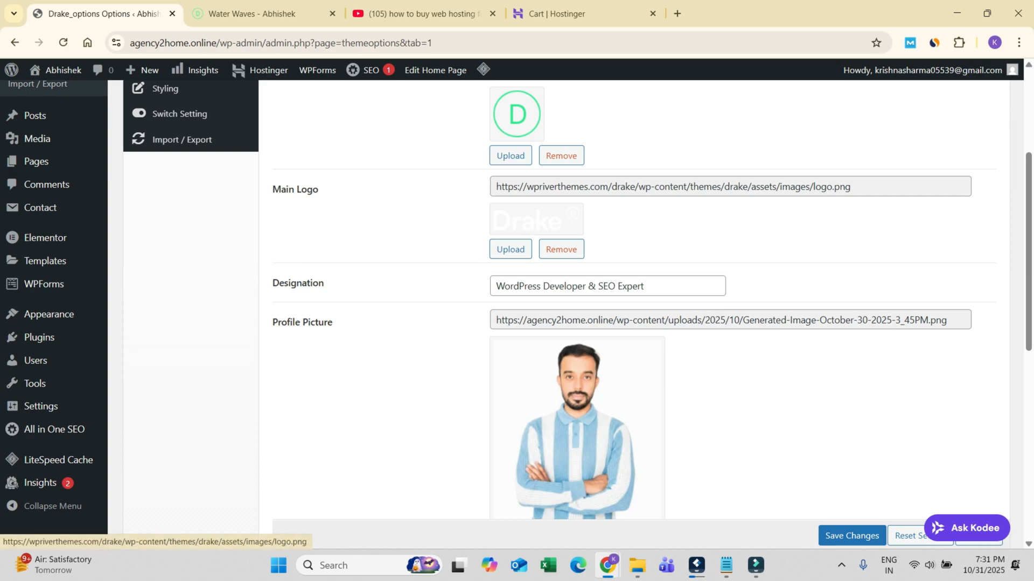
Step: View the current main logo image at full size and return to the Main Sidebar settings
{"action": "scroll", "coordinate": [536, 219], "scroll_direction": "down", "scroll_amount": 1}
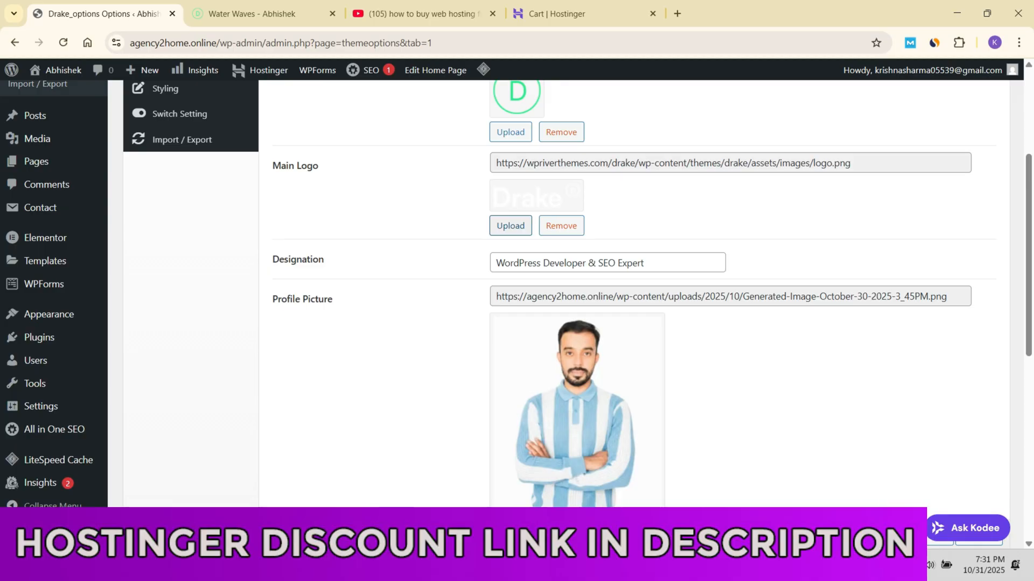
{"action": "left_click", "coordinate": [536, 196]}
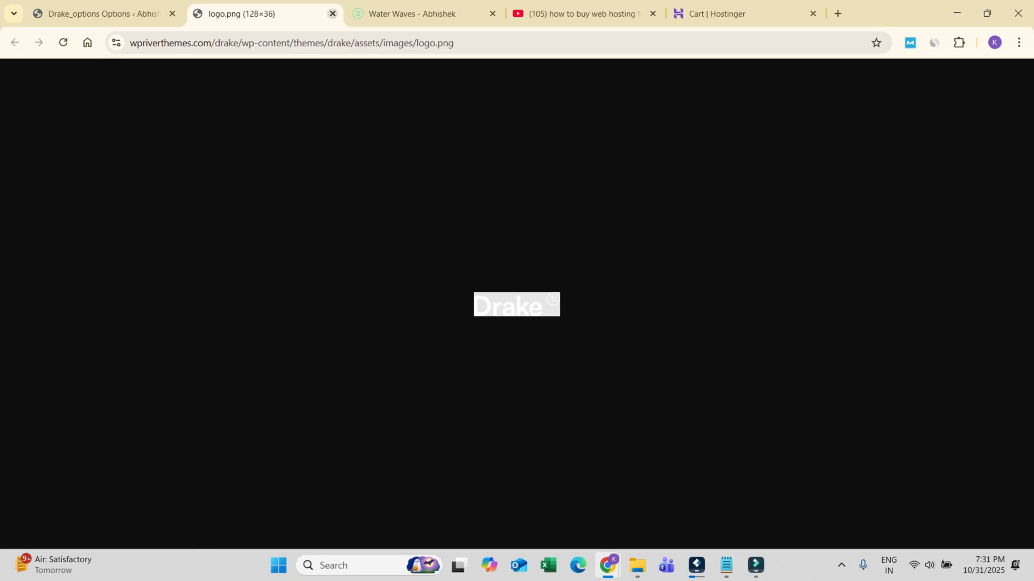
{"action": "key", "text": "ctrl+w"}
{"action": "scroll", "coordinate": [565, 312], "scroll_direction": "up", "scroll_amount": 3}
{"action": "scroll", "coordinate": [565, 312], "scroll_direction": "down", "scroll_amount": 2}
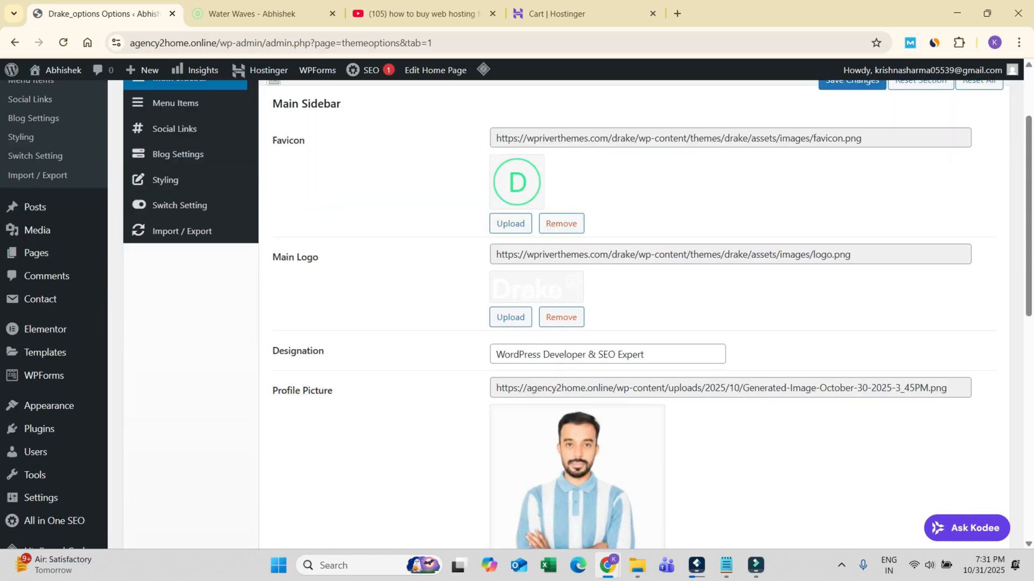
{"action": "scroll", "coordinate": [566, 312], "scroll_direction": "down", "scroll_amount": 4}
Step: Reload the live Water Waves page in the regular and incognito windows to check the designation, and close the incognito window
{"action": "left_click", "coordinate": [258, 14]}
{"action": "left_click", "coordinate": [63, 42]}
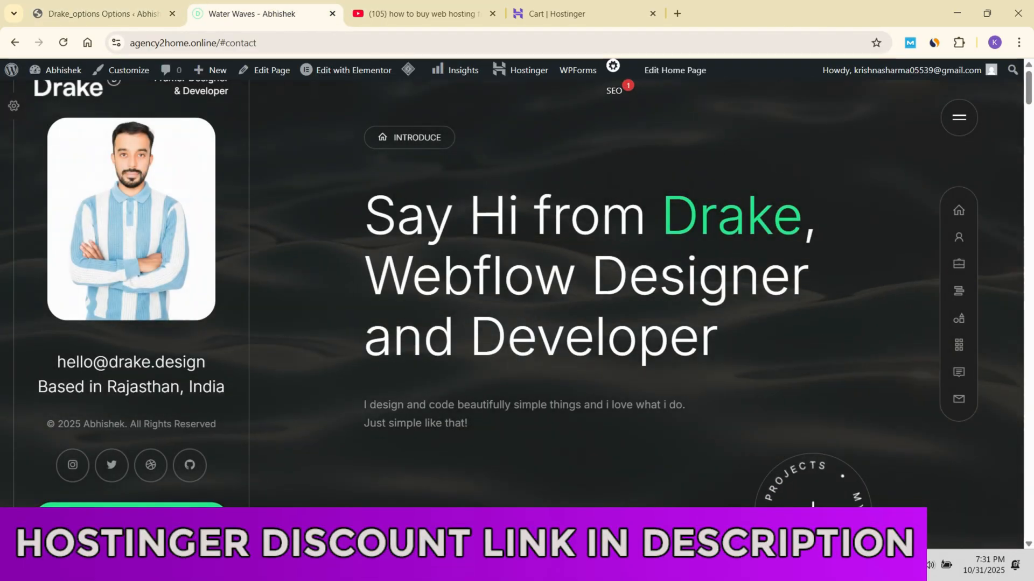
{"action": "mouse_move", "coordinate": [608, 566]}
{"action": "left_click", "coordinate": [682, 494]}
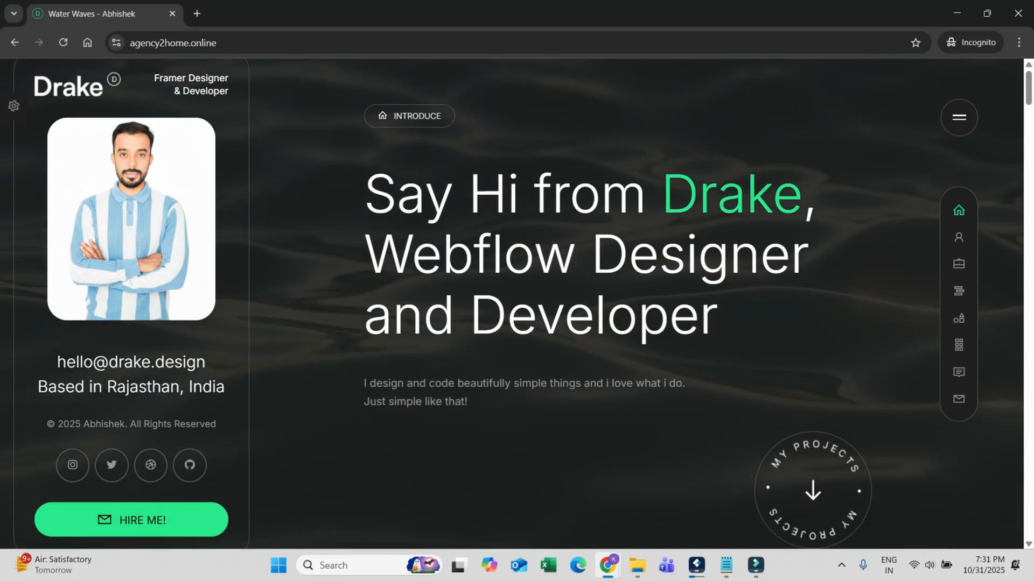
{"action": "left_click", "coordinate": [63, 43]}
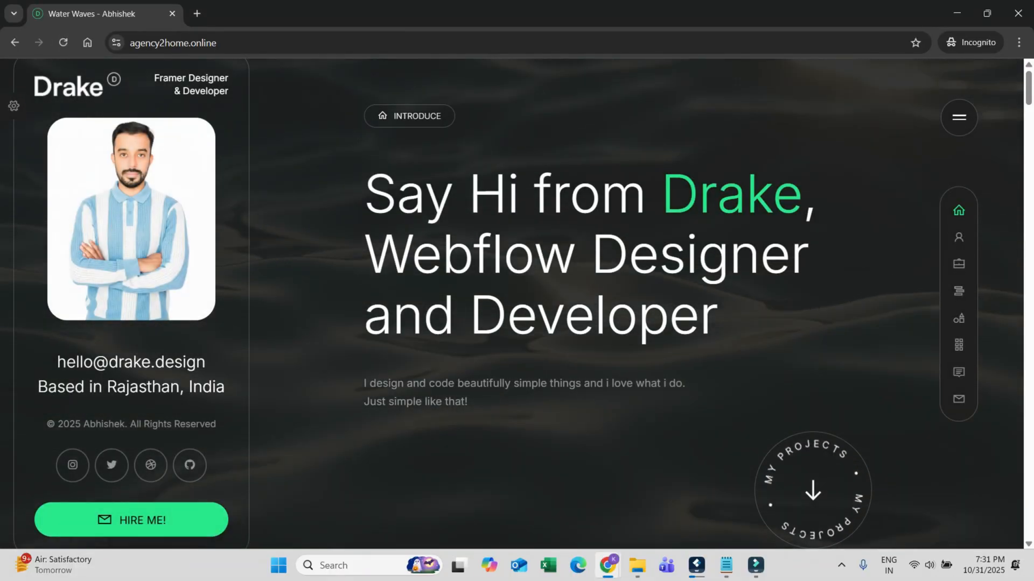
{"action": "left_click", "coordinate": [63, 42]}
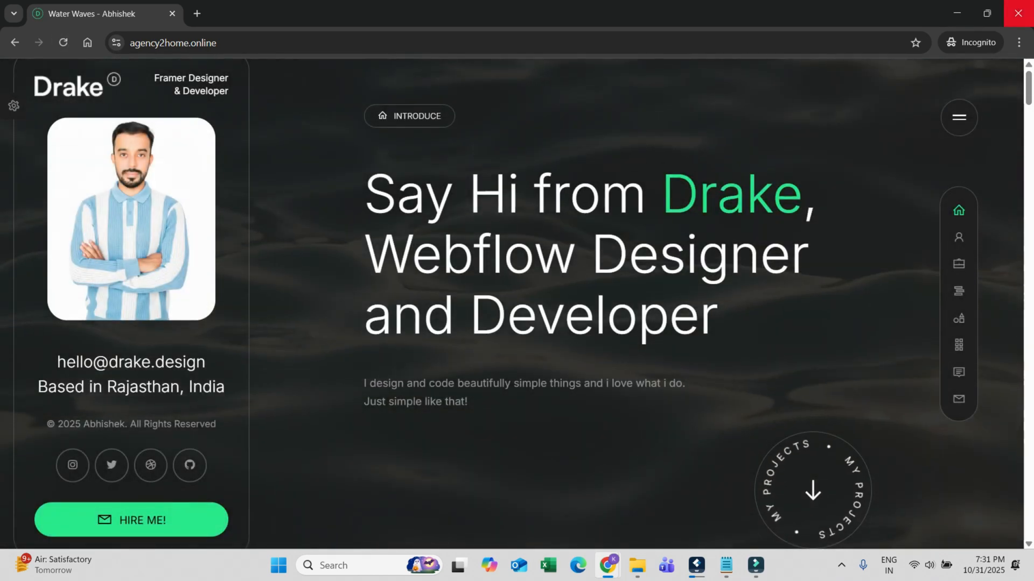
{"action": "left_click", "coordinate": [1018, 13]}
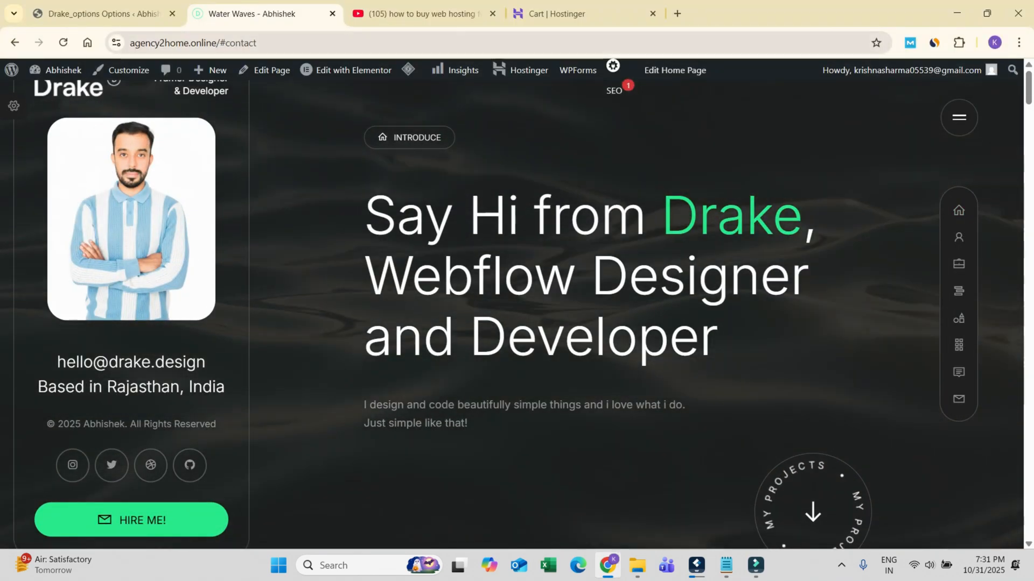
Step: Delete the browser's cached images and files for all time and reload the live Water Waves page
{"action": "key", "text": "ctrl+shift+Delete"}
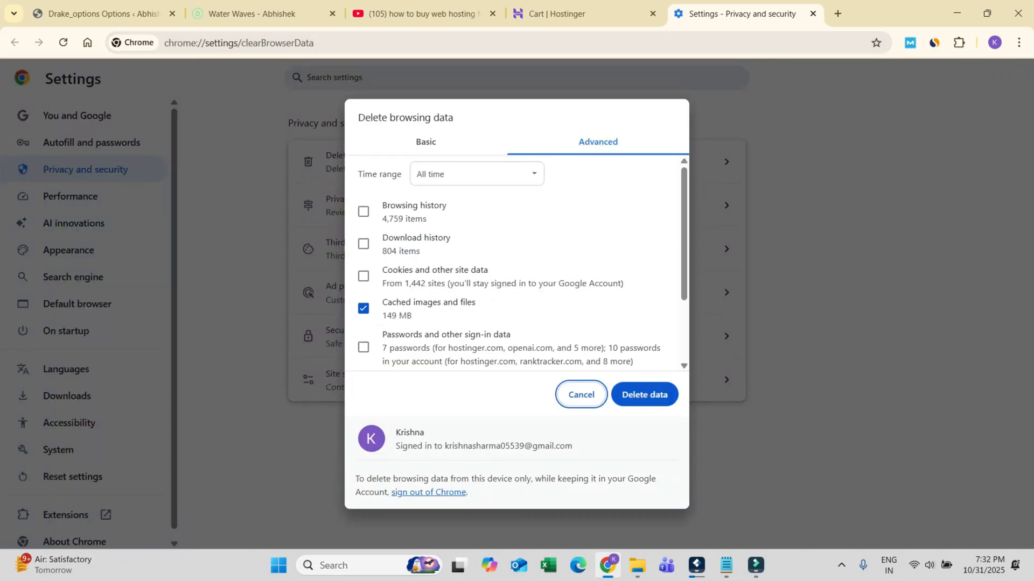
{"action": "left_click", "coordinate": [645, 394]}
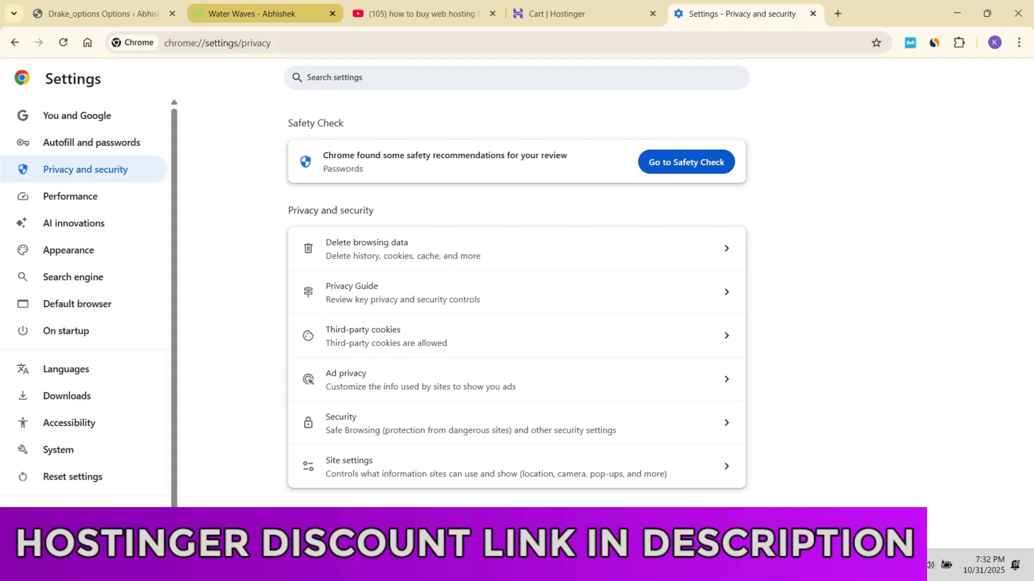
{"action": "left_click", "coordinate": [584, 14]}
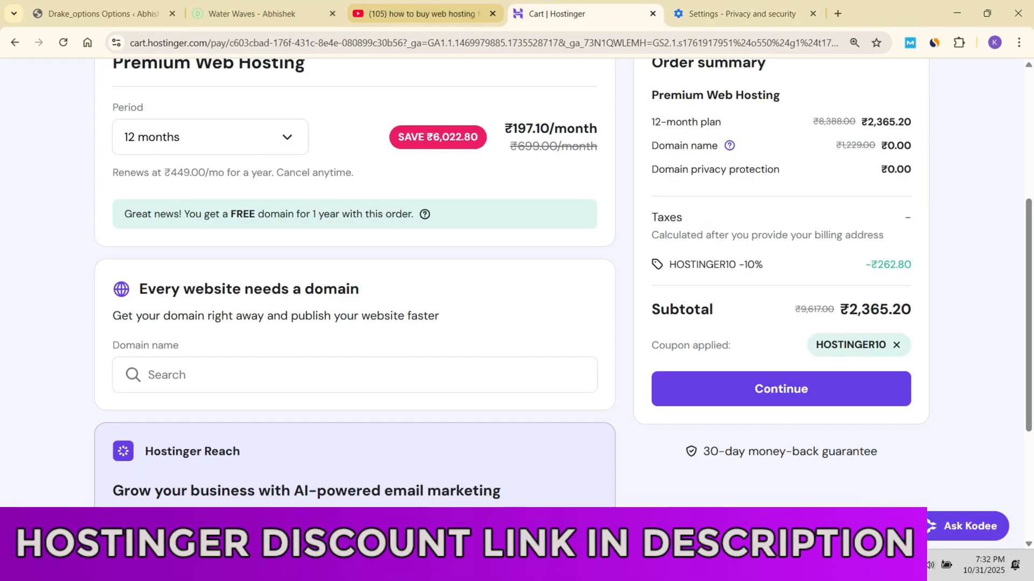
{"action": "left_click", "coordinate": [259, 14]}
{"action": "left_click", "coordinate": [103, 14]}
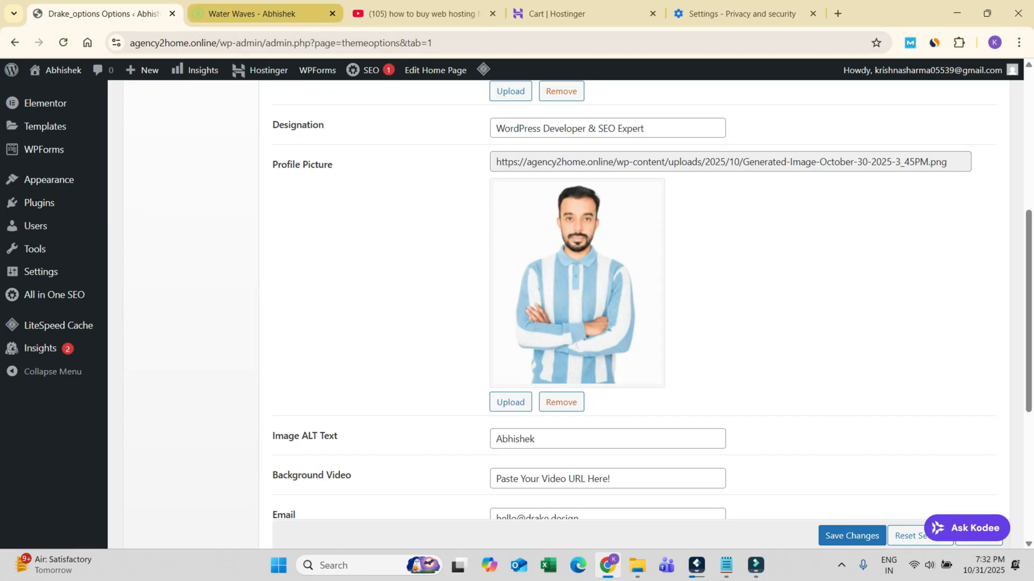
{"action": "left_click", "coordinate": [258, 14]}
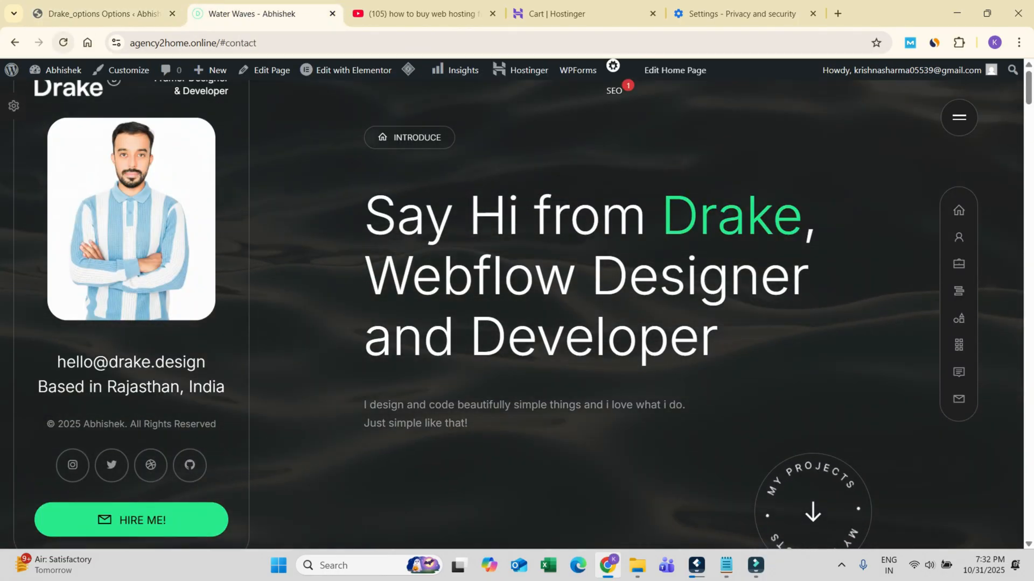
{"action": "left_click", "coordinate": [63, 43]}
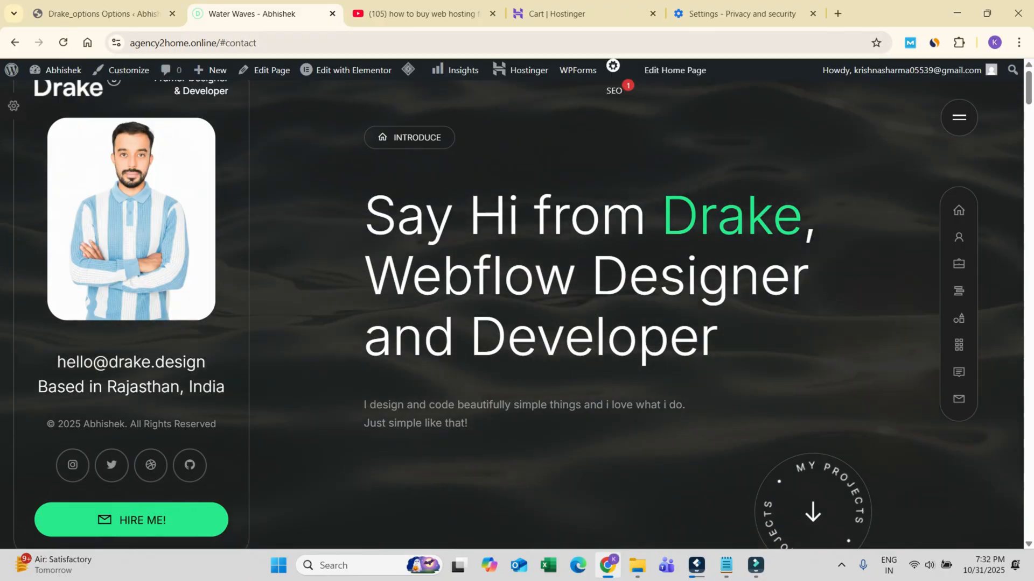
Step: View agency2home.online in a new incognito window and return to the regular browser window
{"action": "mouse_move", "coordinate": [607, 566]}
{"action": "key", "text": "ctrl+shift+n"}
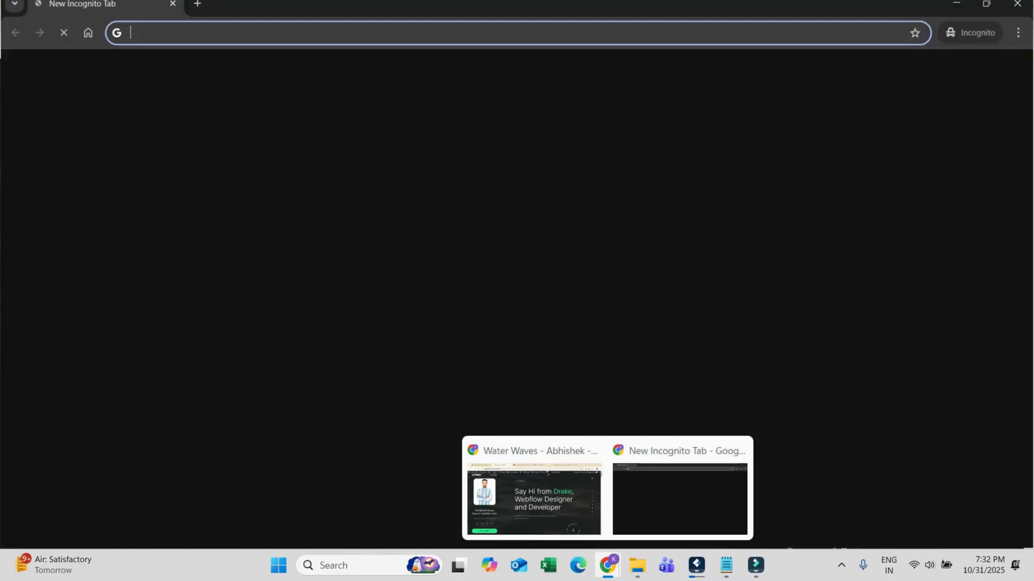
{"action": "type", "text": "https://agency2home.online/"}
{"action": "key", "text": "Return"}
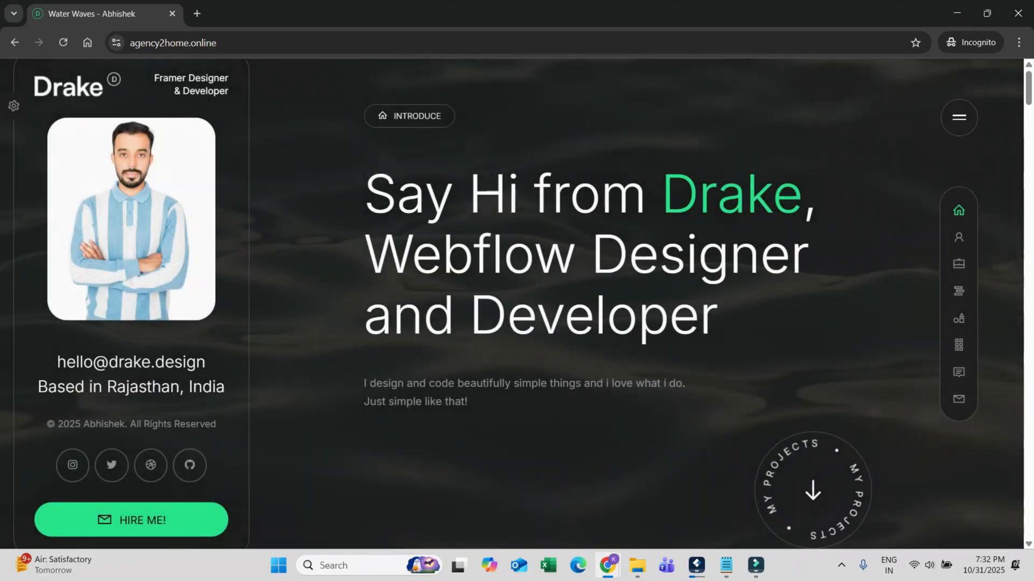
{"action": "key", "text": "alt+Tab"}
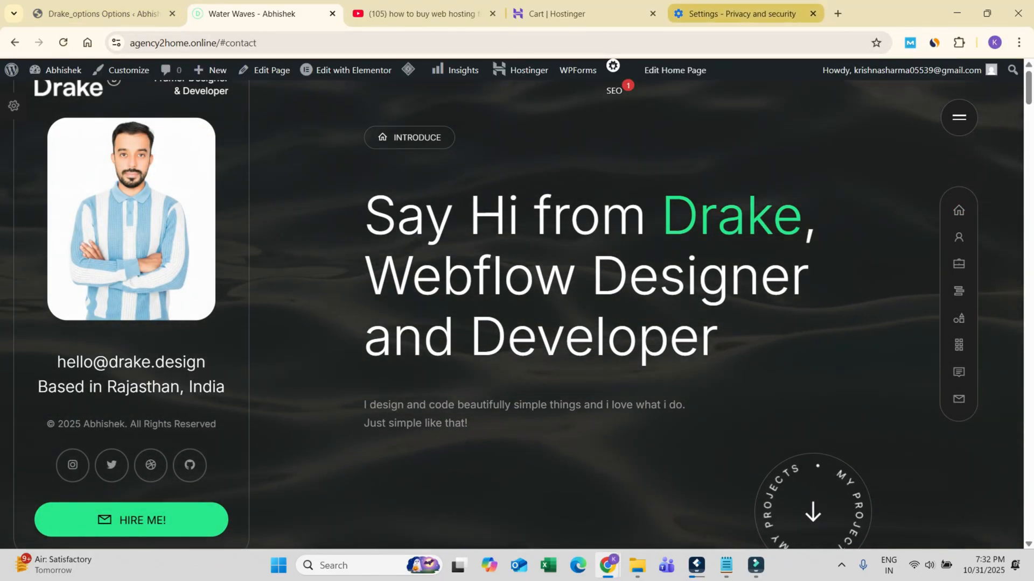
Step: Go to the Hostinger dashboard of agency2home.online and clear the website's cache
{"action": "left_click", "coordinate": [584, 14]}
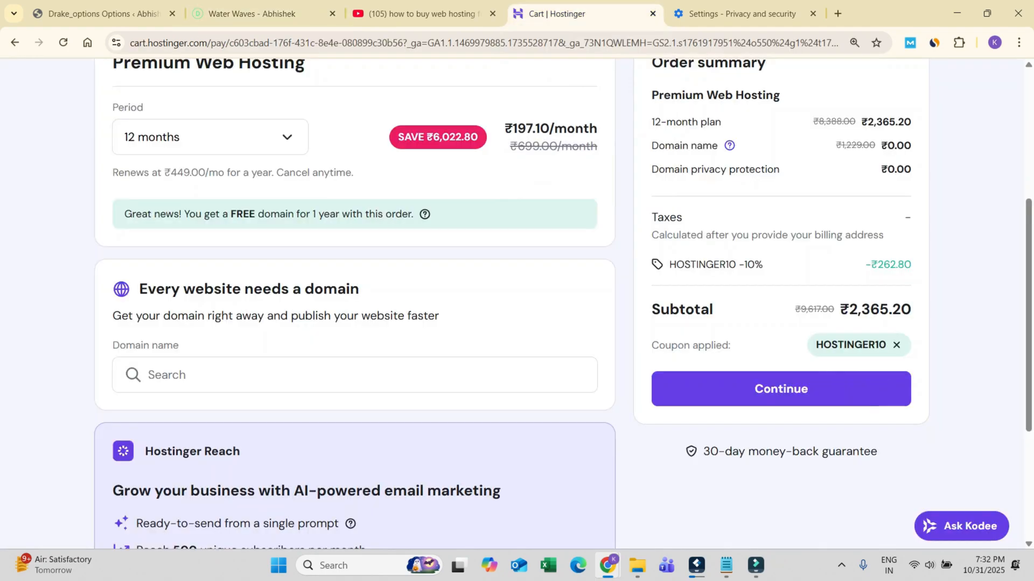
{"action": "scroll", "coordinate": [769, 137], "scroll_direction": "up", "scroll_amount": 5}
{"action": "left_click", "coordinate": [770, 137]}
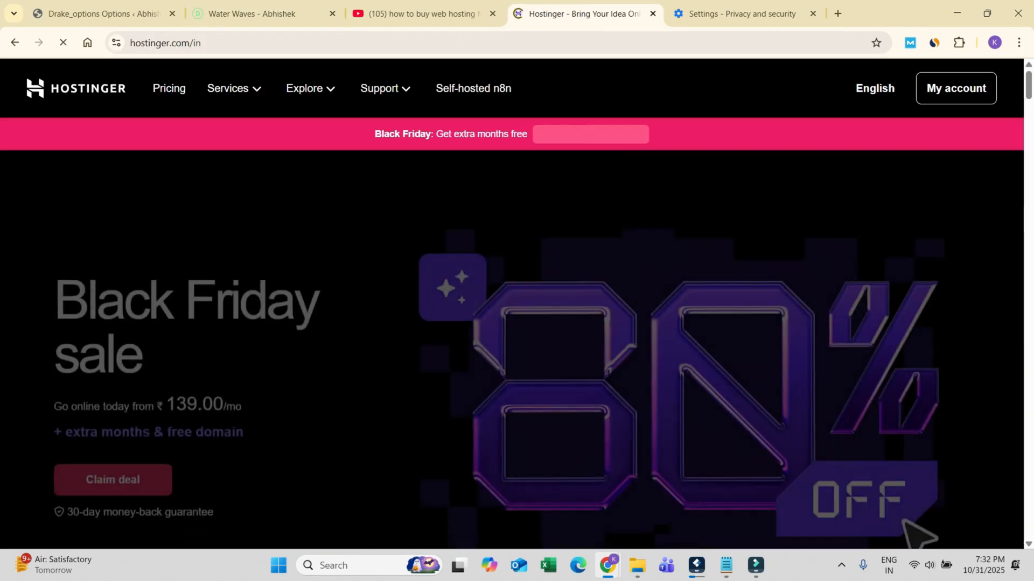
{"action": "left_click", "coordinate": [954, 88]}
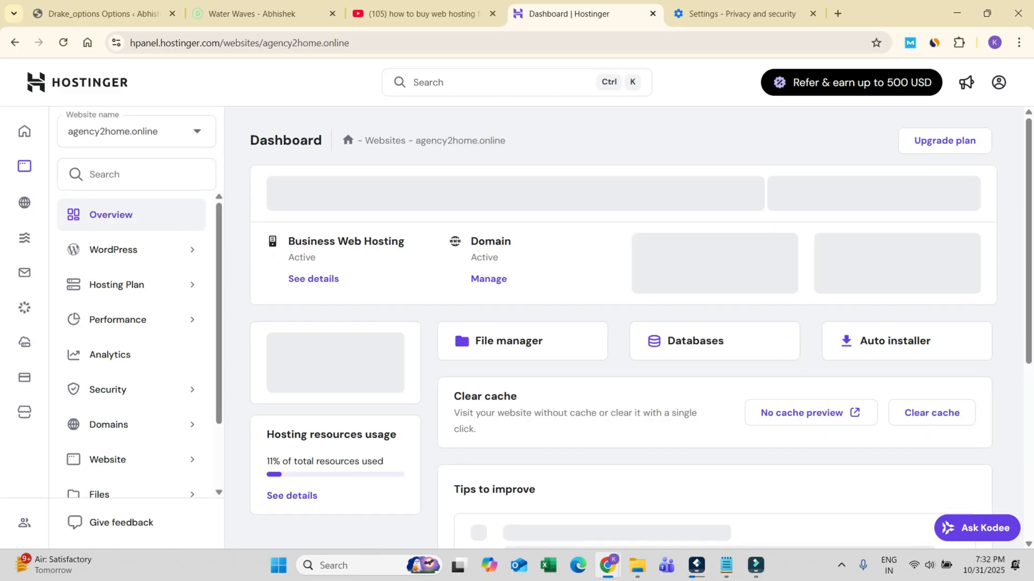
{"action": "scroll", "coordinate": [915, 347], "scroll_direction": "down", "scroll_amount": 2}
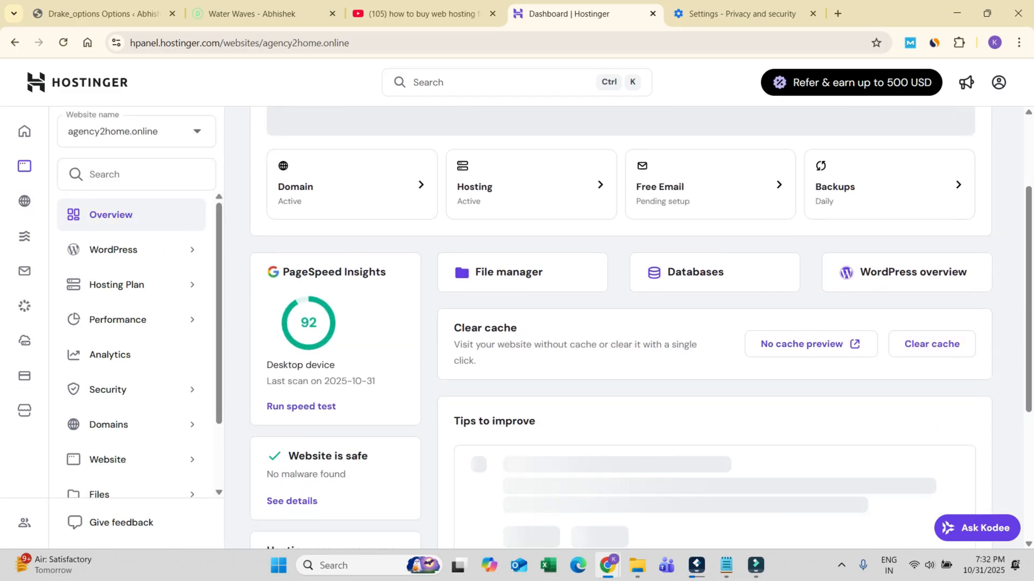
{"action": "left_click", "coordinate": [932, 344]}
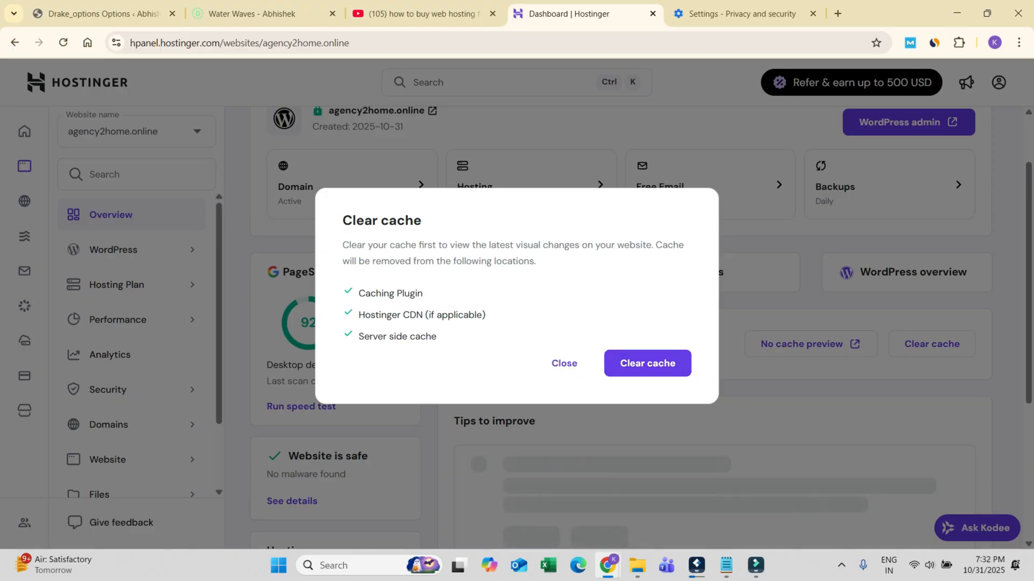
{"action": "left_click", "coordinate": [647, 362]}
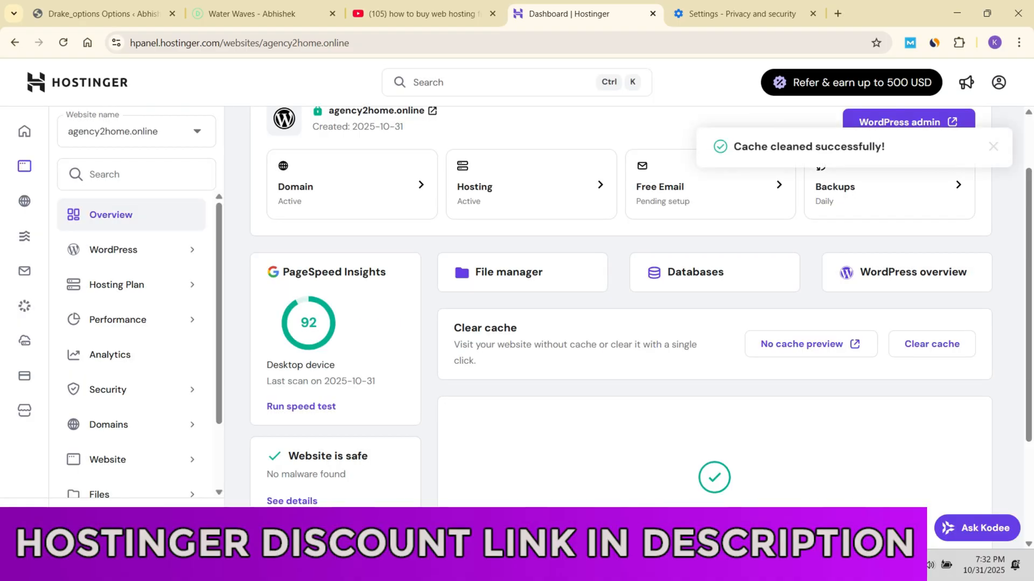
Step: Check the sidebar's designation on freshly reloaded live pages in both the regular and incognito windows
{"action": "left_click", "coordinate": [251, 14]}
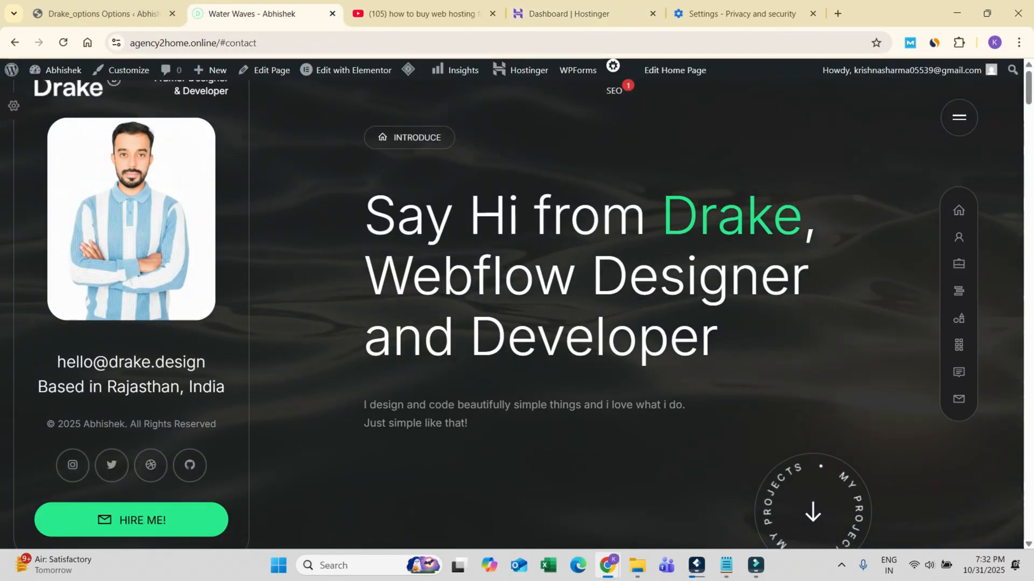
{"action": "left_click", "coordinate": [63, 42]}
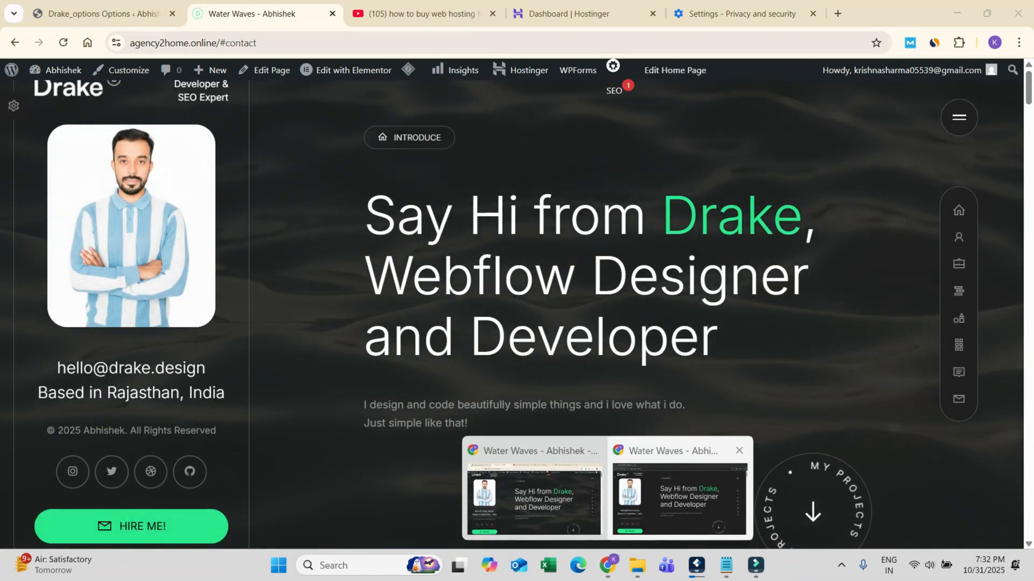
{"action": "left_click", "coordinate": [684, 492]}
{"action": "left_click", "coordinate": [63, 42]}
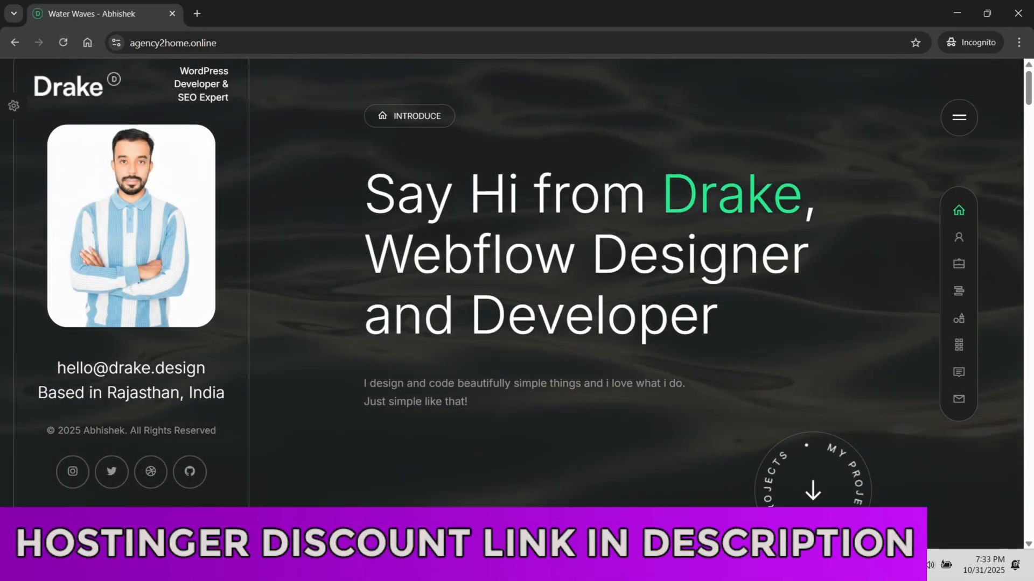
{"action": "key", "text": "alt+Tab"}
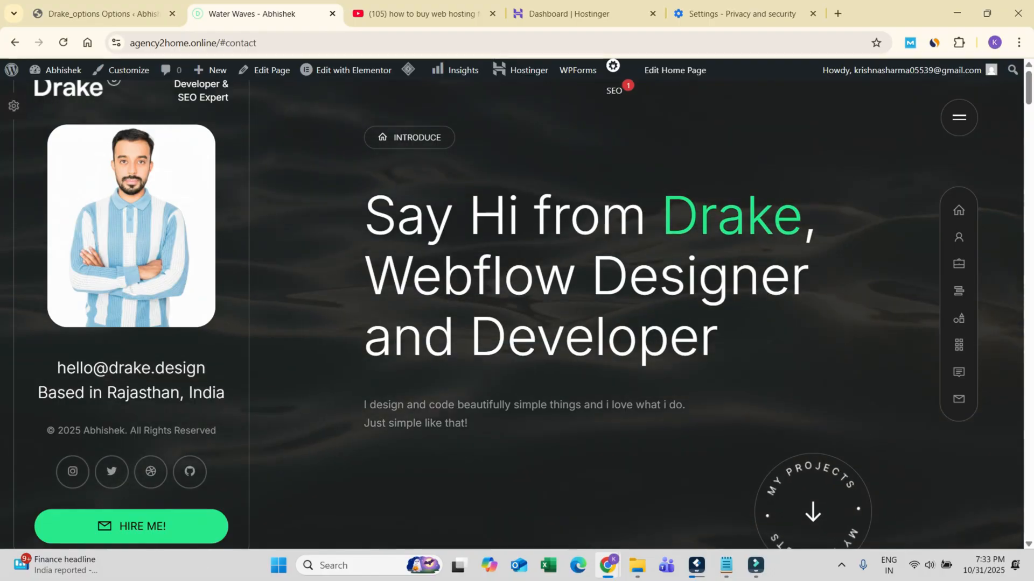
Step: Review the Main Sidebar settings against the live page, and open the Styling section of the Drake options
{"action": "left_click", "coordinate": [102, 14]}
{"action": "left_click", "coordinate": [63, 43]}
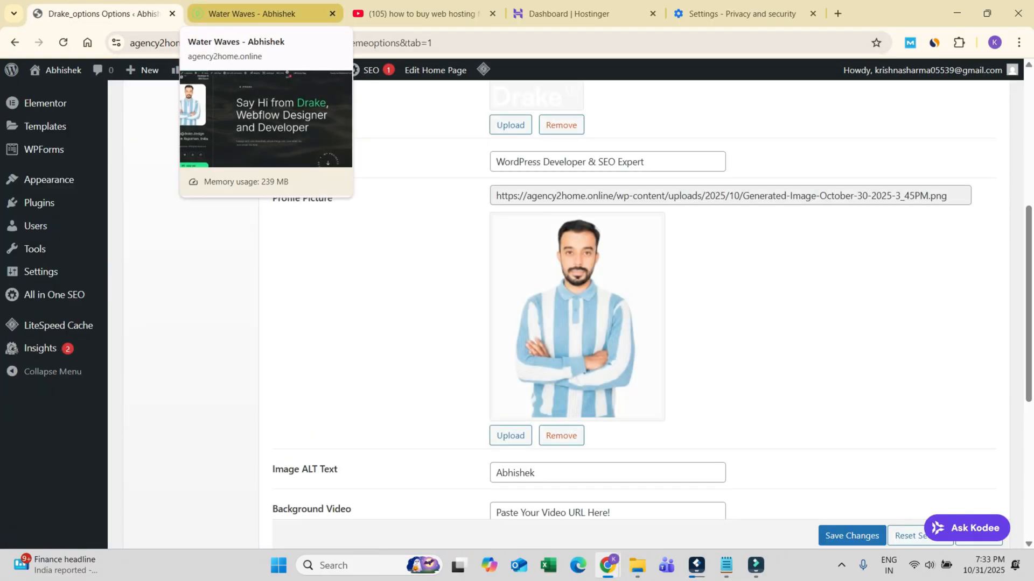
{"action": "scroll", "coordinate": [577, 318], "scroll_direction": "down", "scroll_amount": 1}
{"action": "scroll", "coordinate": [578, 269], "scroll_direction": "down", "scroll_amount": 3}
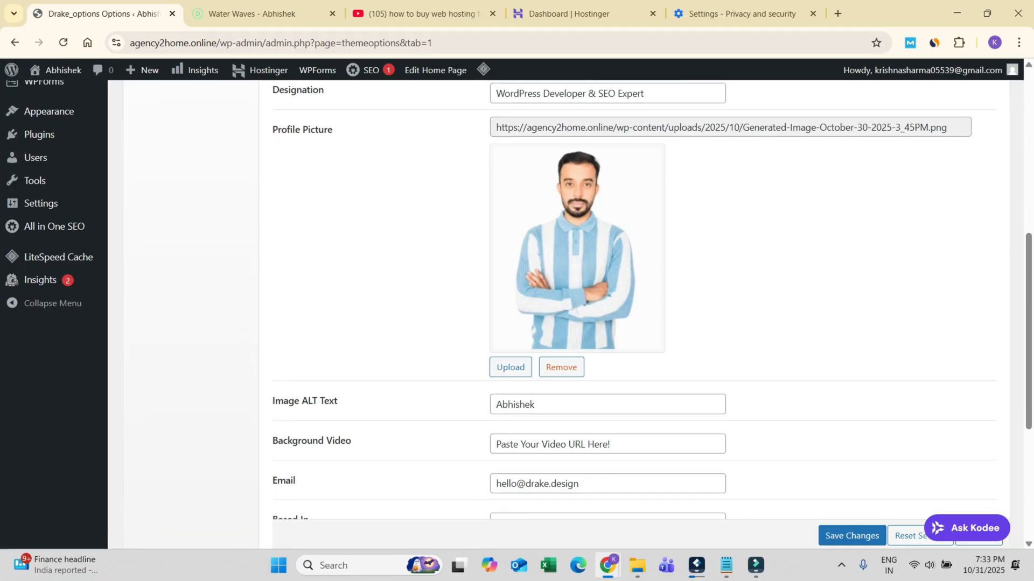
{"action": "scroll", "coordinate": [577, 269], "scroll_direction": "up", "scroll_amount": 4}
{"action": "mouse_move", "coordinate": [36, 226]}
{"action": "scroll", "coordinate": [36, 226], "scroll_direction": "up", "scroll_amount": 6}
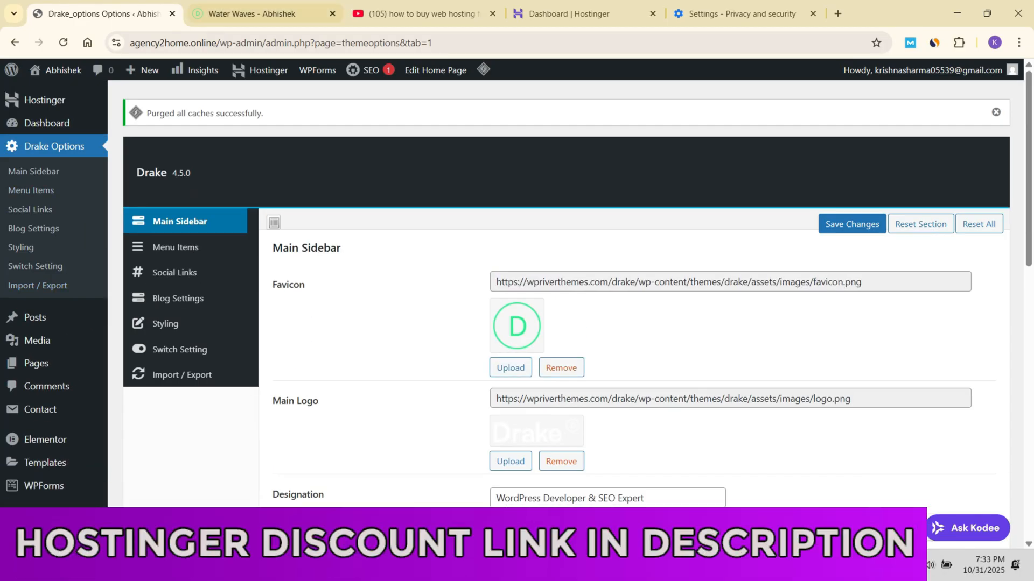
{"action": "left_click", "coordinate": [263, 14]}
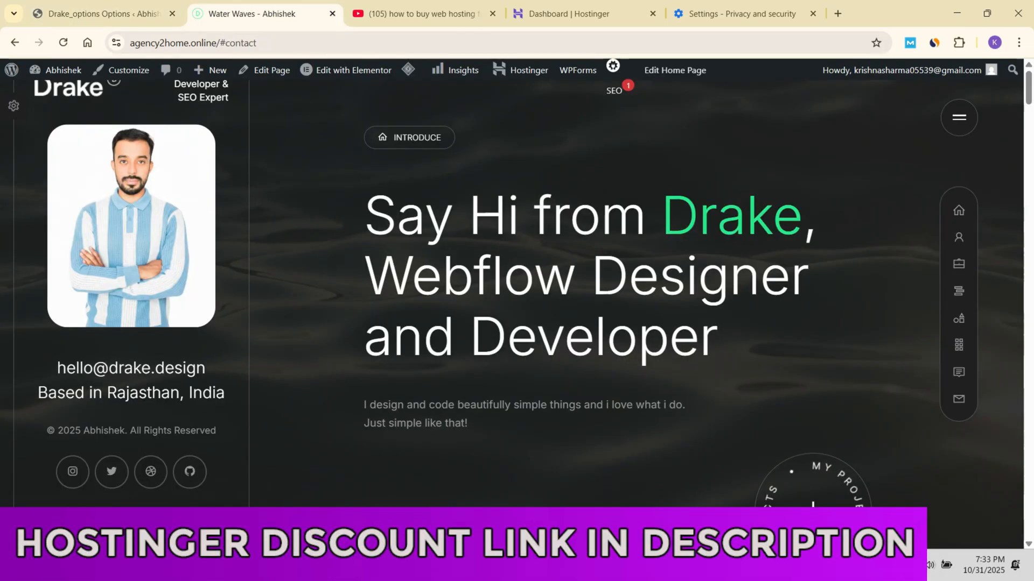
{"action": "left_click", "coordinate": [102, 14]}
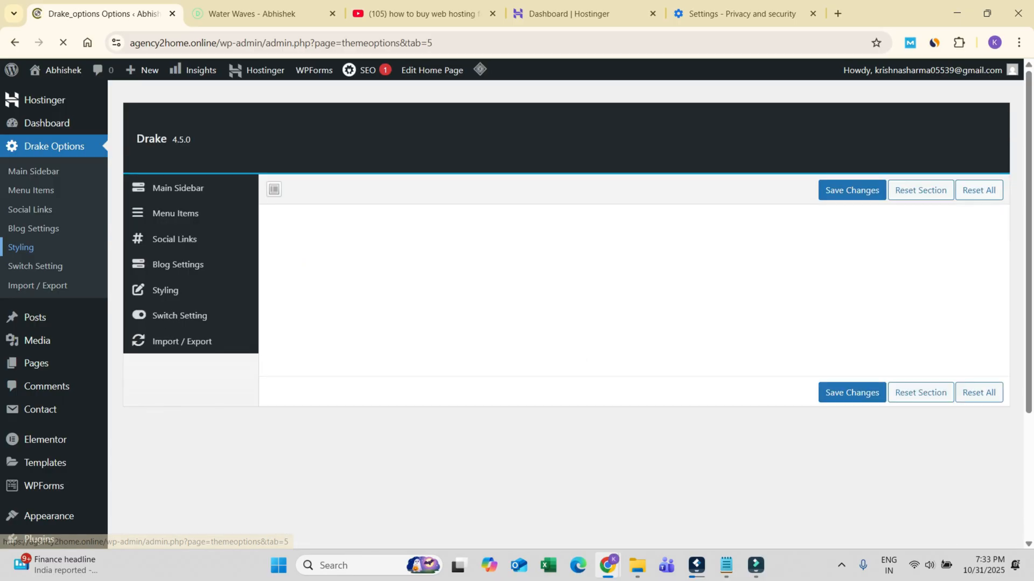
Step: Set the Drake theme's Main Theme Color to Bright Red, save the changes, and reload the live Water Waves page
{"action": "left_click", "coordinate": [680, 263]}
{"action": "left_click", "coordinate": [603, 263]}
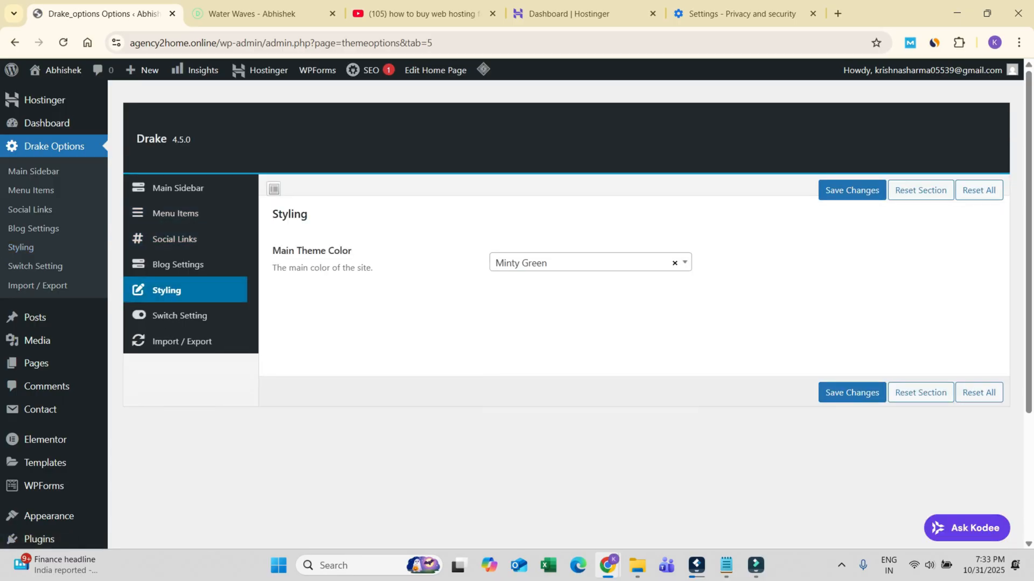
{"action": "left_click", "coordinate": [603, 263]}
{"action": "scroll", "coordinate": [586, 380], "scroll_direction": "down", "scroll_amount": 2}
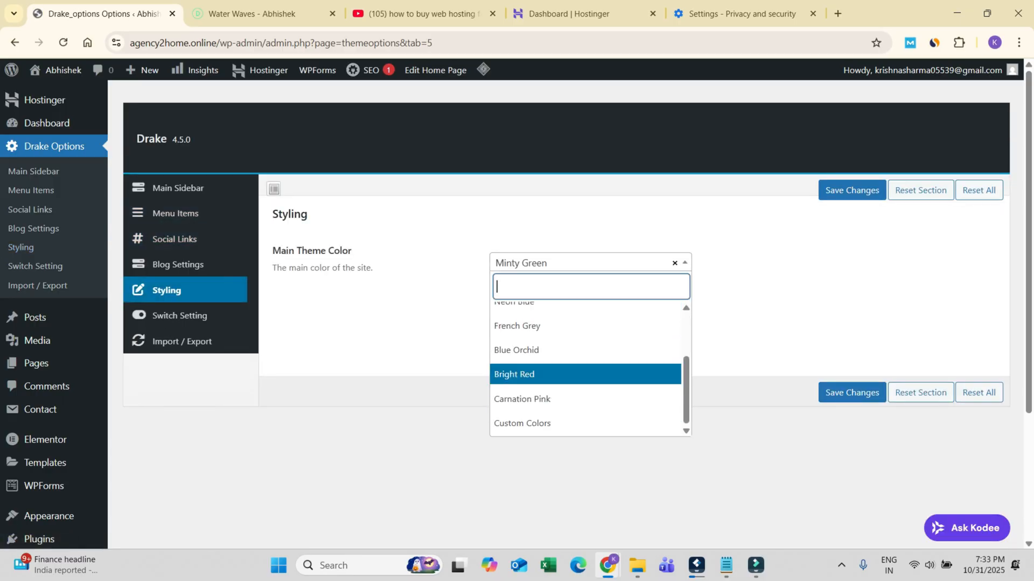
{"action": "left_click", "coordinate": [586, 375]}
{"action": "left_click", "coordinate": [851, 392]}
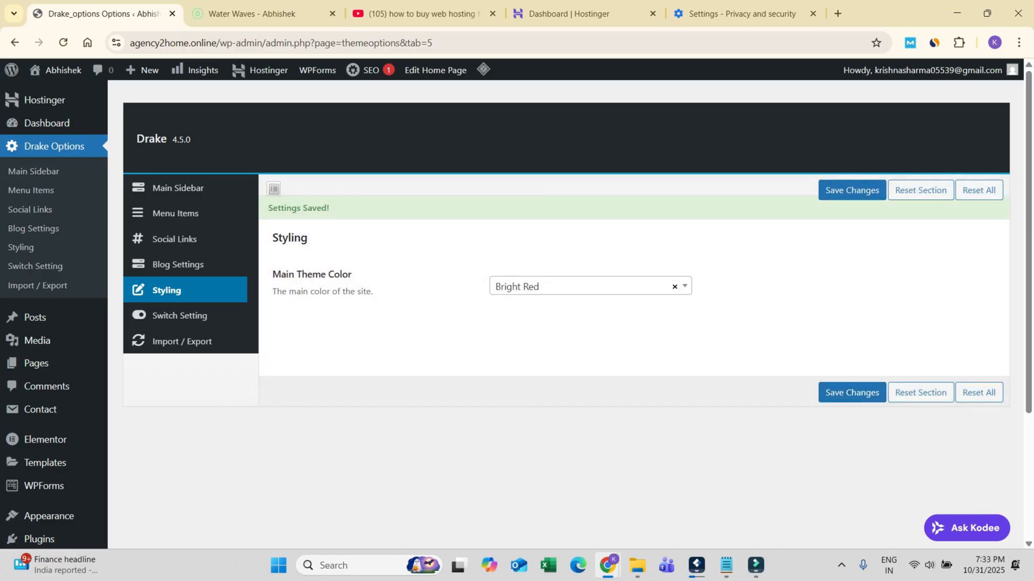
{"action": "left_click", "coordinate": [252, 13]}
{"action": "left_click", "coordinate": [63, 42]}
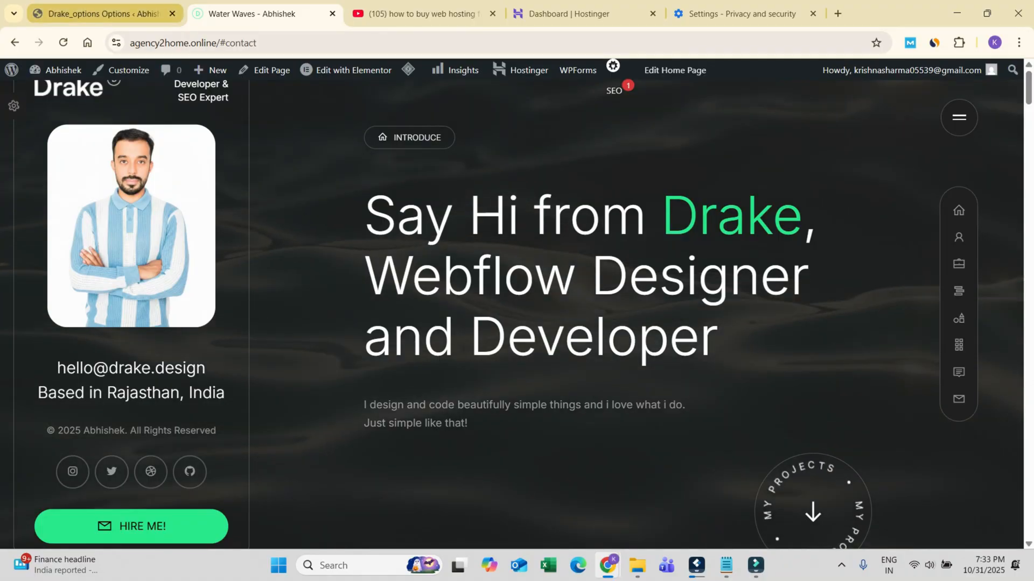
{"action": "left_click", "coordinate": [569, 13]}
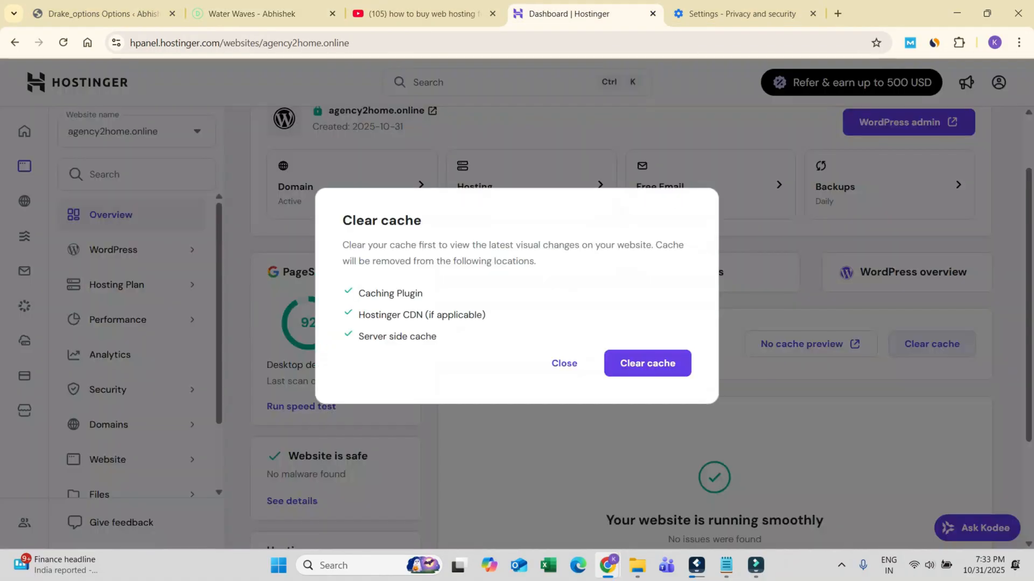
{"action": "left_click", "coordinate": [931, 344]}
{"action": "mouse_move", "coordinate": [264, 14]}
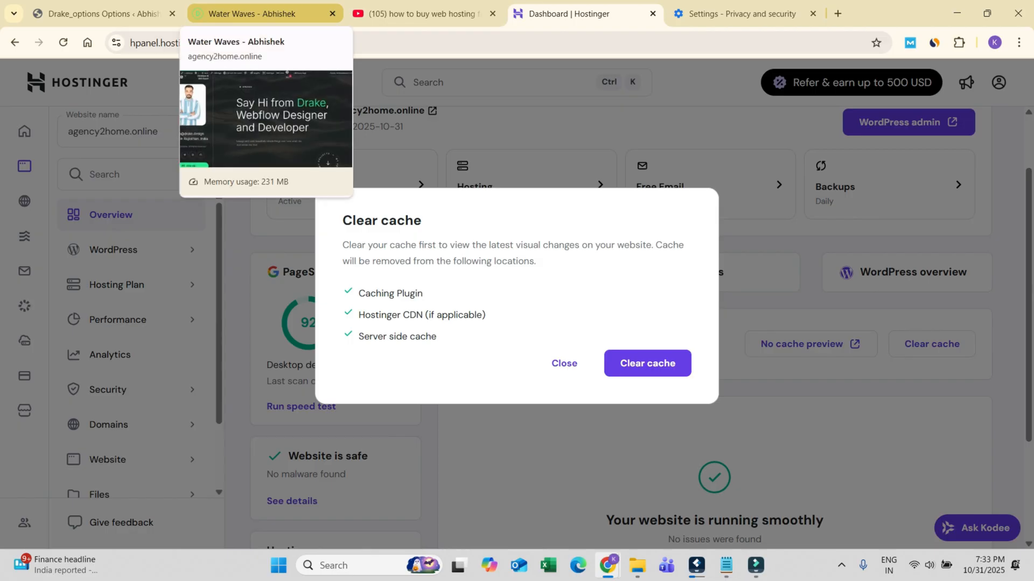
{"action": "left_click", "coordinate": [696, 565]}
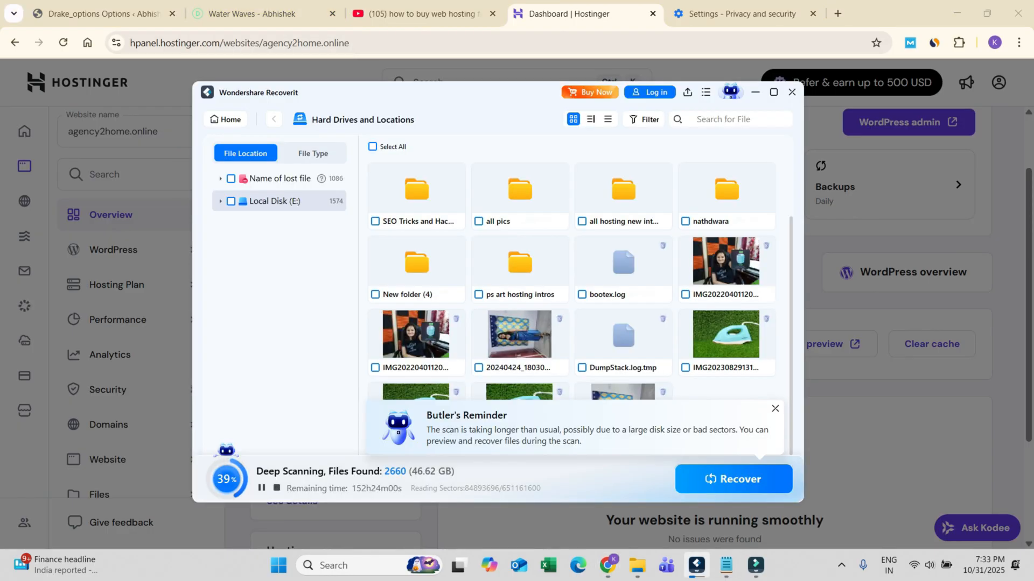
{"action": "left_click", "coordinate": [696, 565]}
{"action": "left_click", "coordinate": [564, 363]}
{"action": "left_click", "coordinate": [609, 565]}
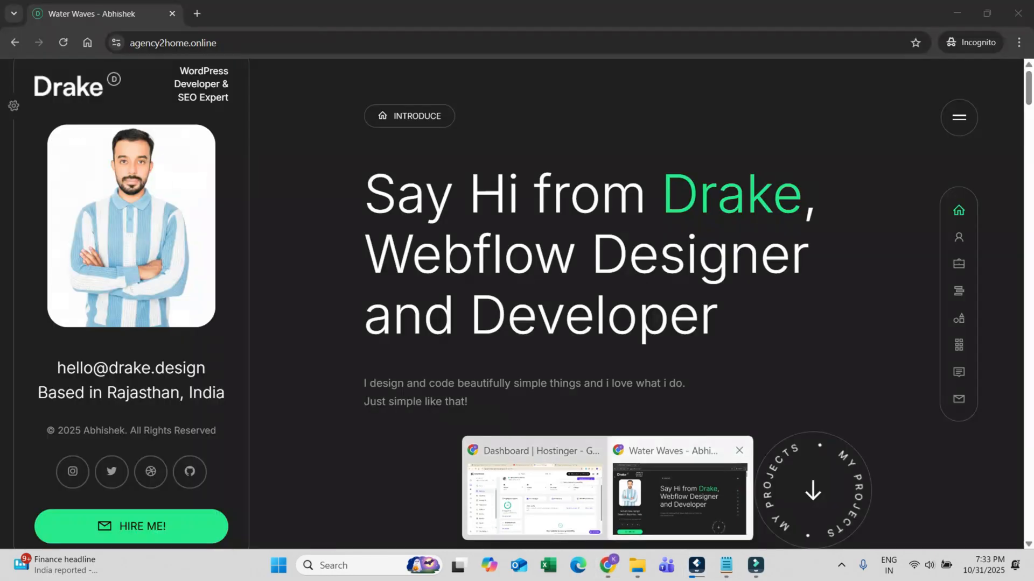
{"action": "left_click", "coordinate": [676, 491]}
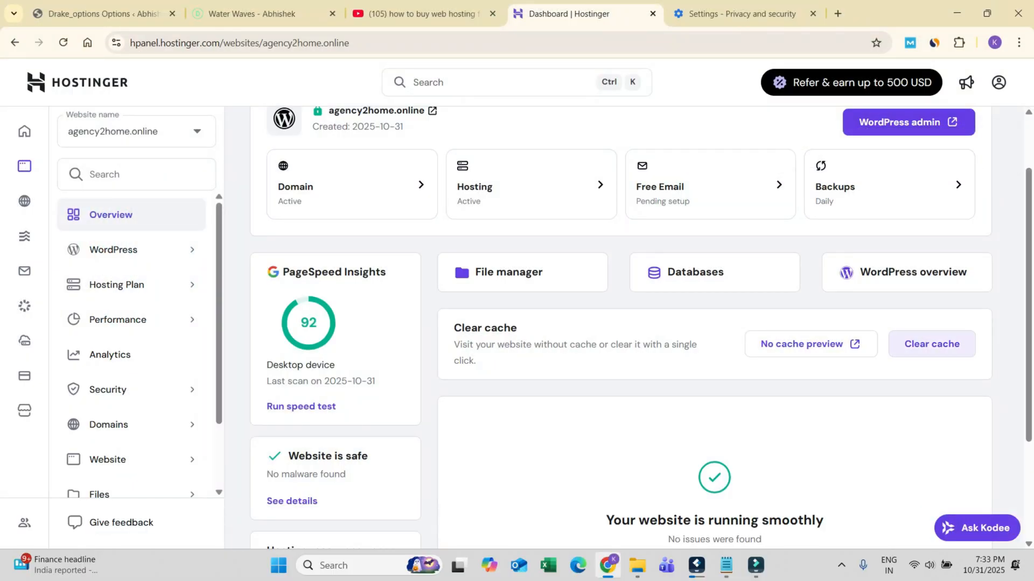
Step: Clear the agency2home.online website cache in Hostinger and delete Chrome's cached images and files for all time
{"action": "scroll", "coordinate": [931, 344], "scroll_direction": "up", "scroll_amount": 2}
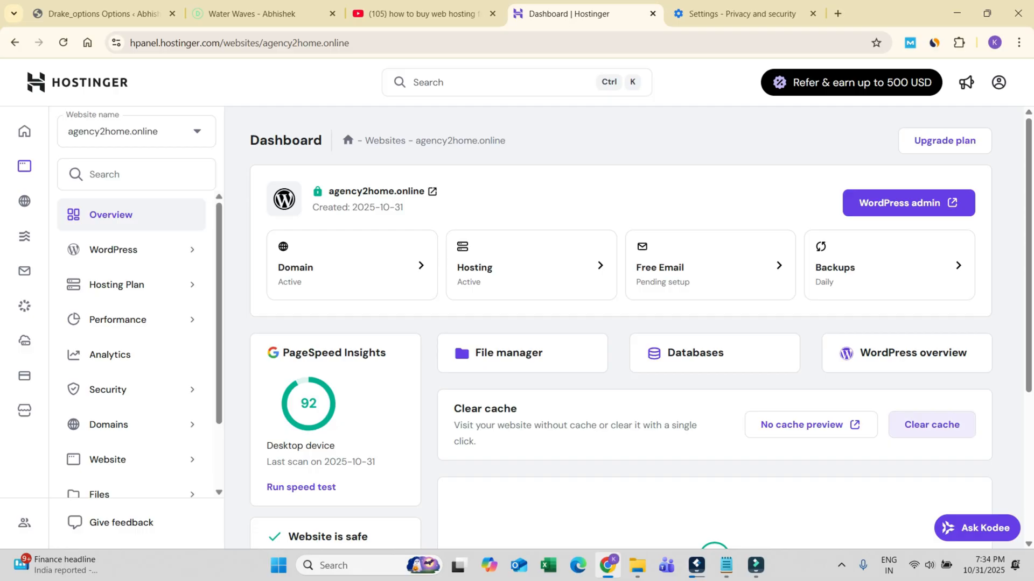
{"action": "left_click", "coordinate": [931, 425]}
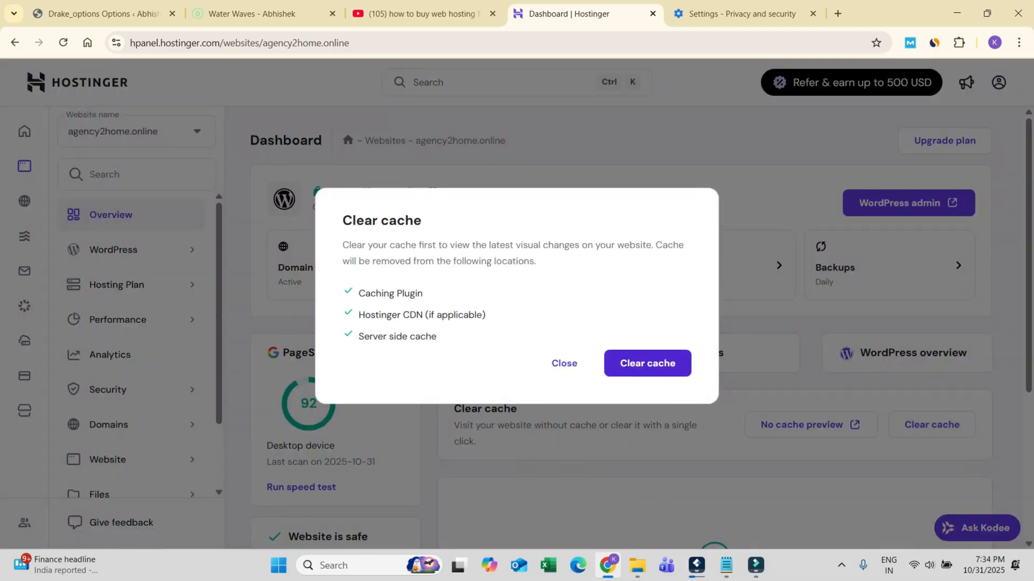
{"action": "left_click", "coordinate": [737, 14]}
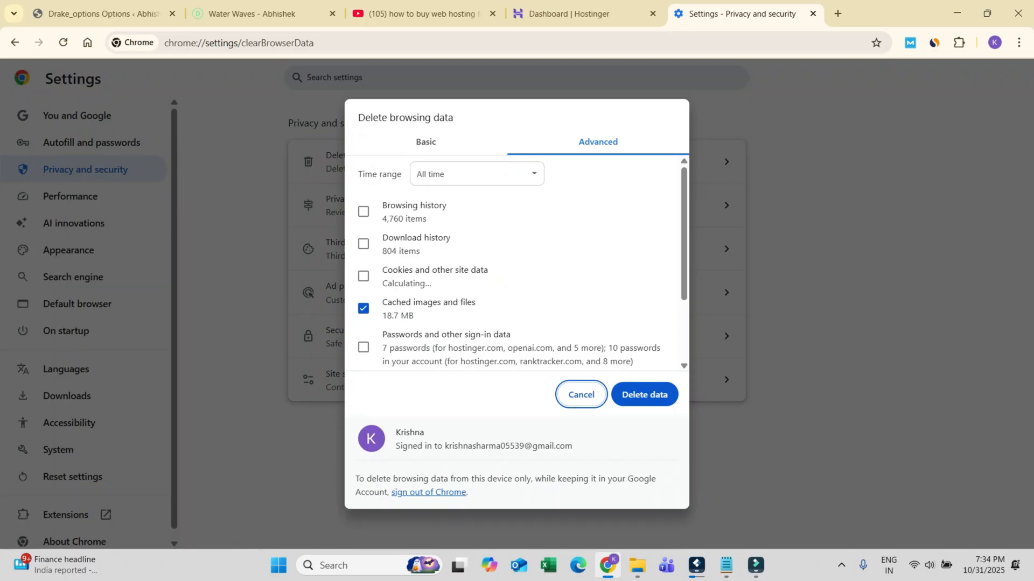
{"action": "left_click", "coordinate": [643, 401]}
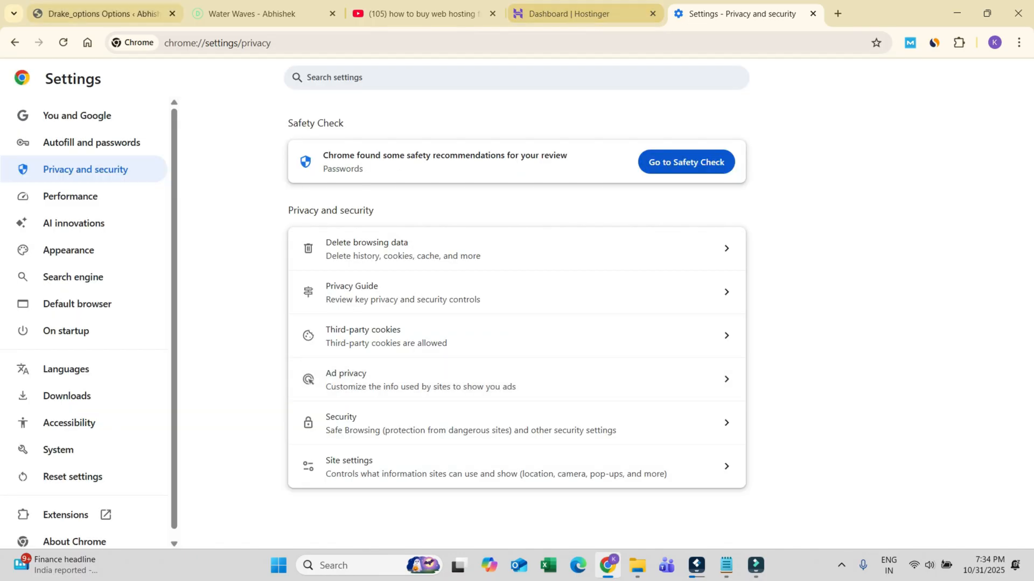
{"action": "left_click", "coordinate": [247, 13]}
{"action": "left_click", "coordinate": [562, 14]}
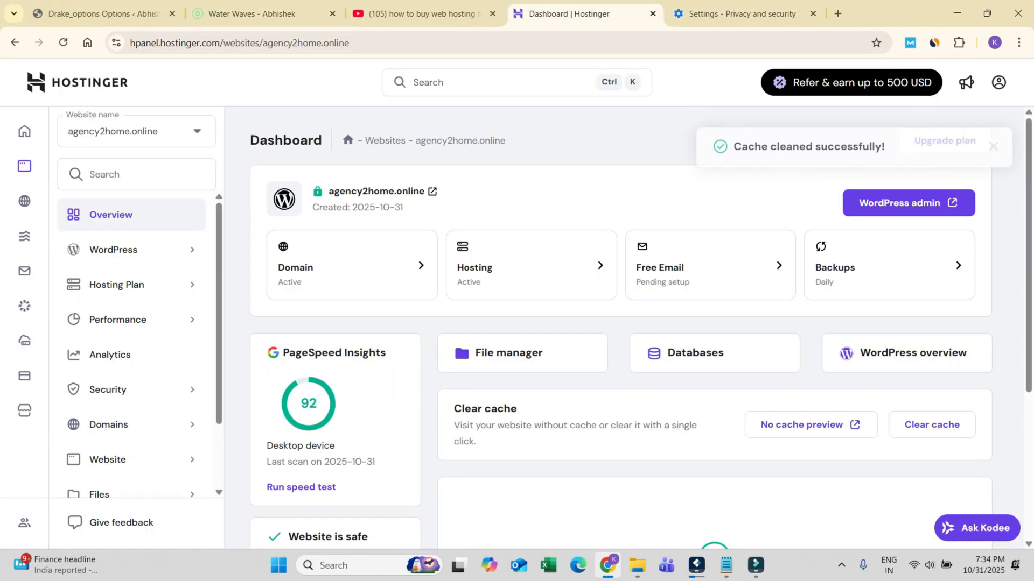
{"action": "left_click", "coordinate": [105, 13]}
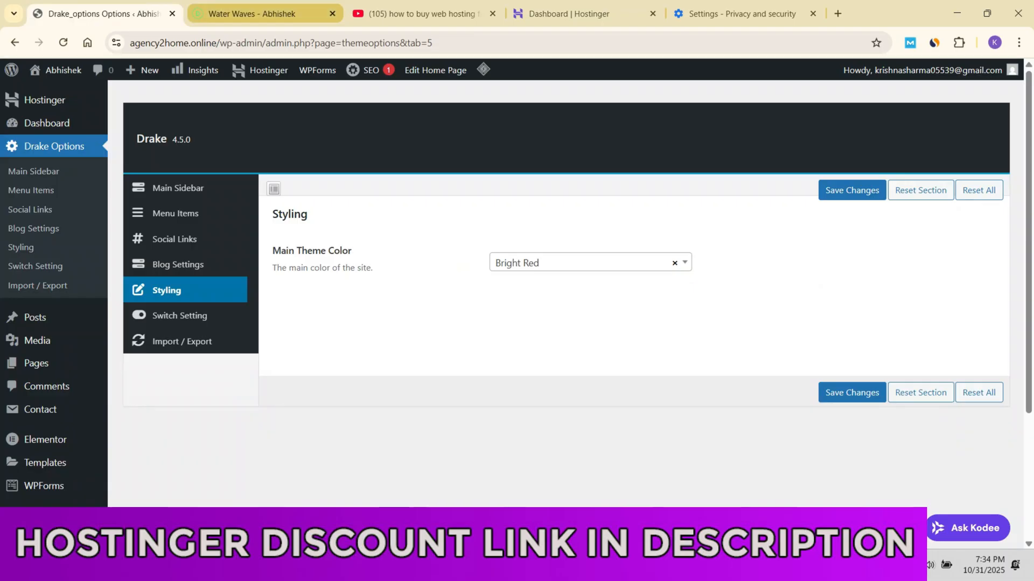
{"action": "left_click", "coordinate": [220, 43]}
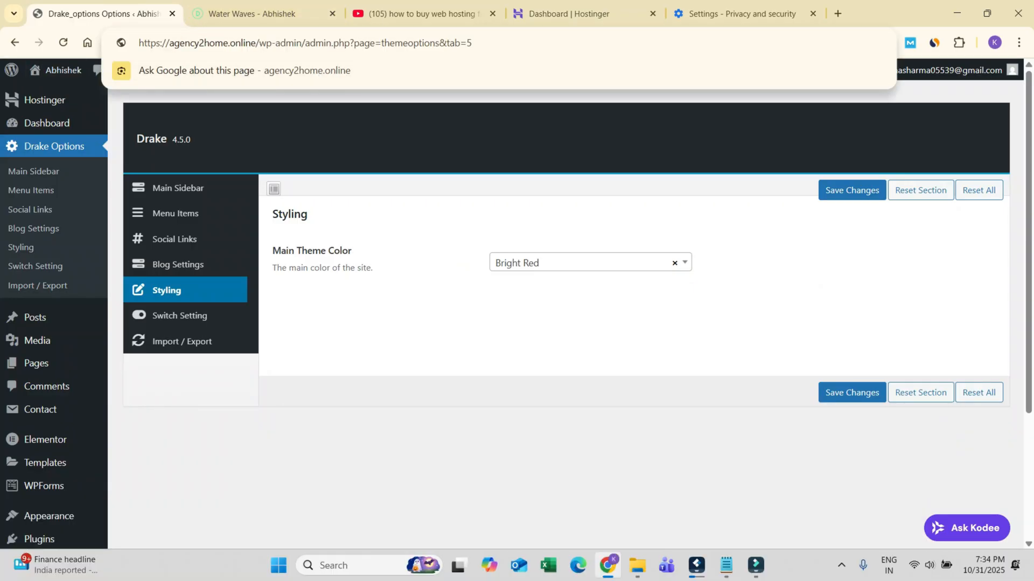
{"action": "key", "text": "shift+Home"}
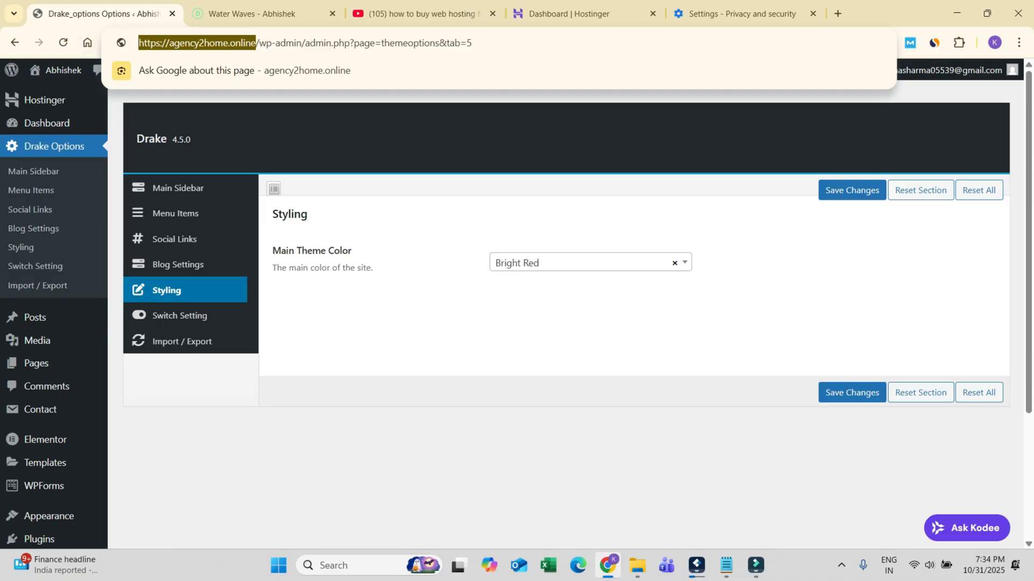
{"action": "key", "text": "ctrl+c"}
{"action": "key", "text": "ctrl+shift+n"}
{"action": "key", "text": "ctrl+v"}
{"action": "key", "text": "Return"}
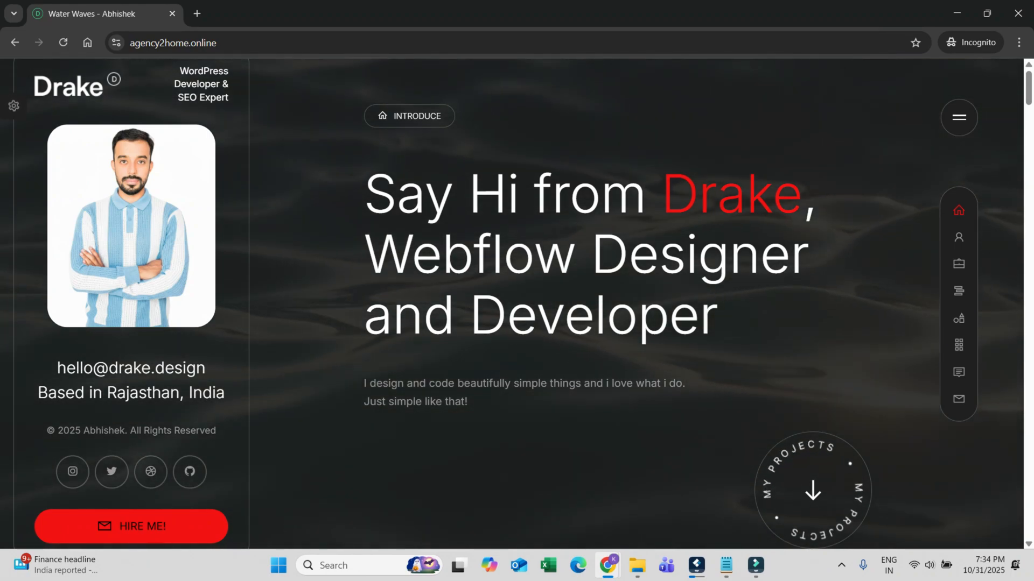
Step: Examine the accent colour across the live page's Specializations, Advantages and Featured Projects sections, and close the incognito window
{"action": "scroll", "coordinate": [635, 302], "scroll_direction": "down", "scroll_amount": 10}
{"action": "scroll", "coordinate": [636, 302], "scroll_direction": "down", "scroll_amount": 10}
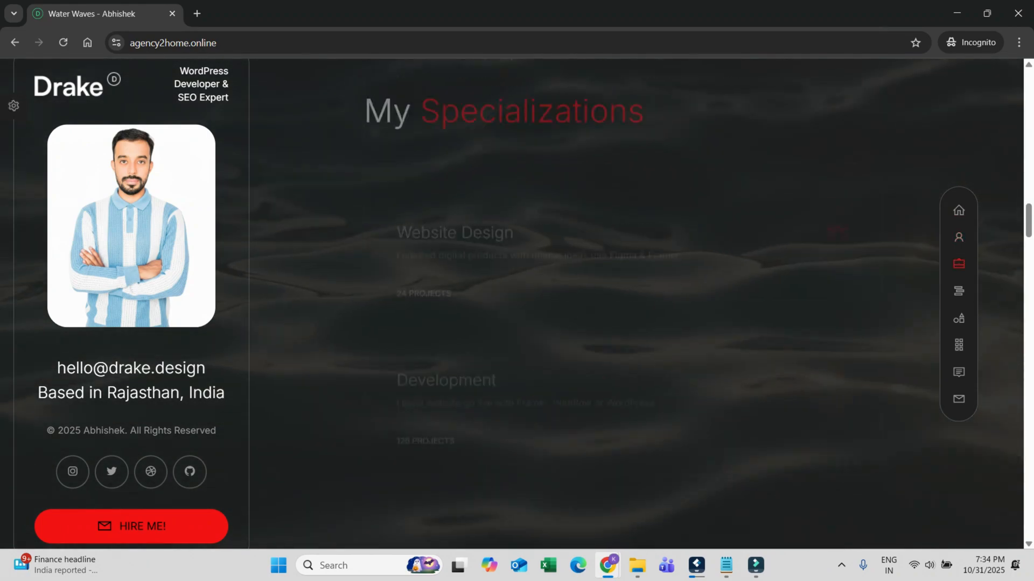
{"action": "scroll", "coordinate": [556, 269], "scroll_direction": "down", "scroll_amount": 1}
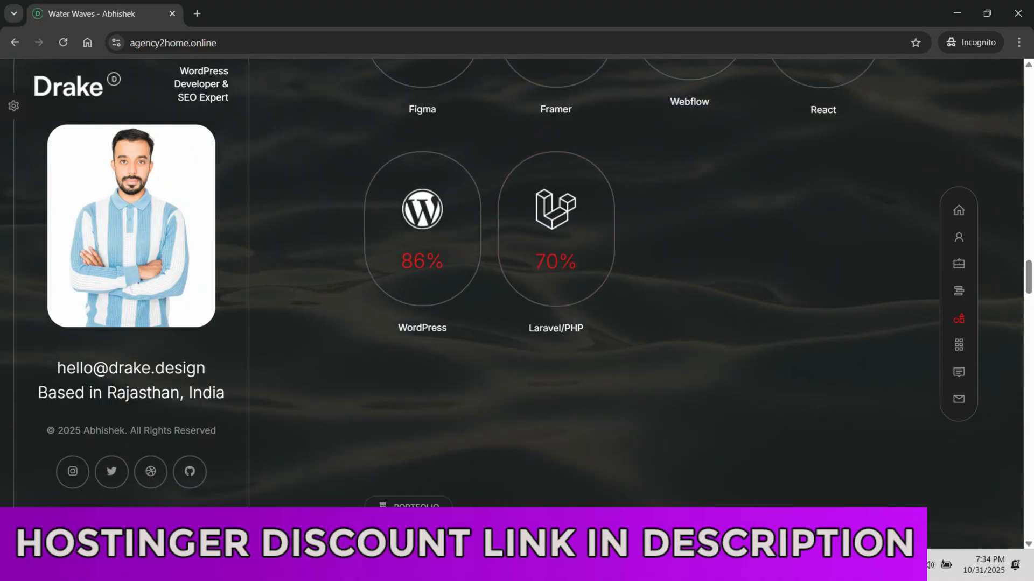
{"action": "scroll", "coordinate": [556, 269], "scroll_direction": "down", "scroll_amount": 5}
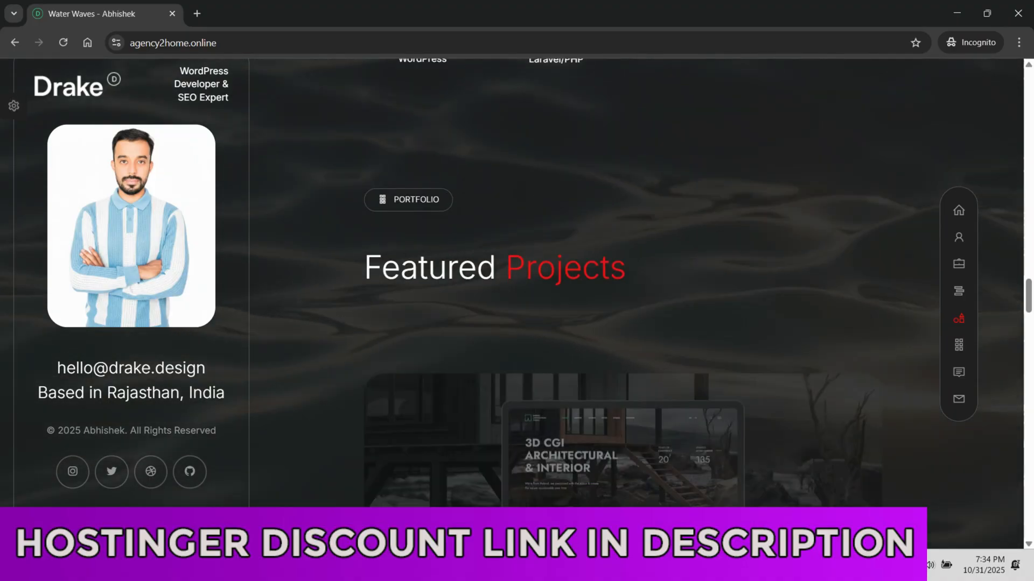
{"action": "scroll", "coordinate": [556, 269], "scroll_direction": "down", "scroll_amount": 10}
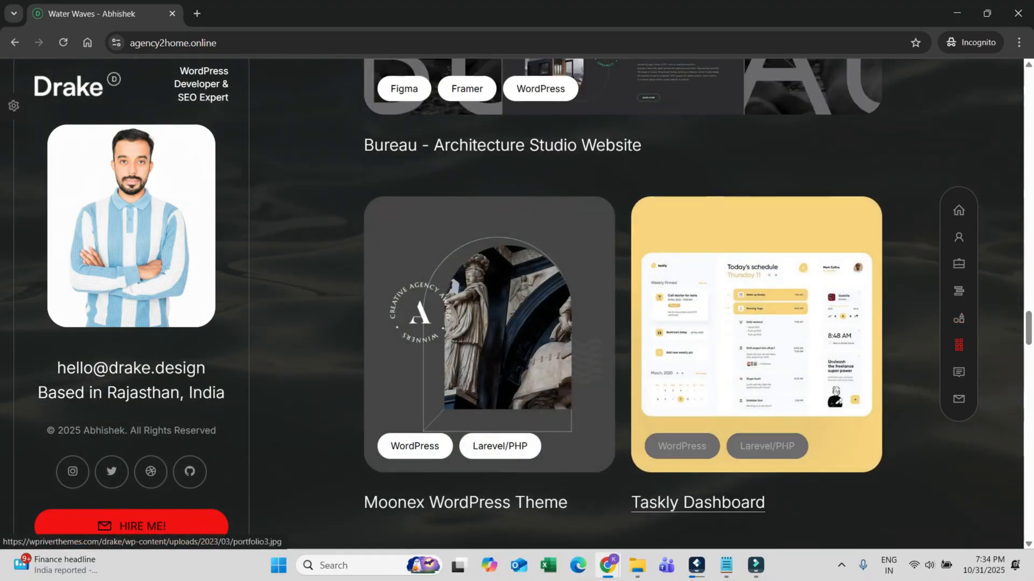
{"action": "scroll", "coordinate": [556, 270], "scroll_direction": "up", "scroll_amount": 5}
{"action": "scroll", "coordinate": [555, 270], "scroll_direction": "up", "scroll_amount": 10}
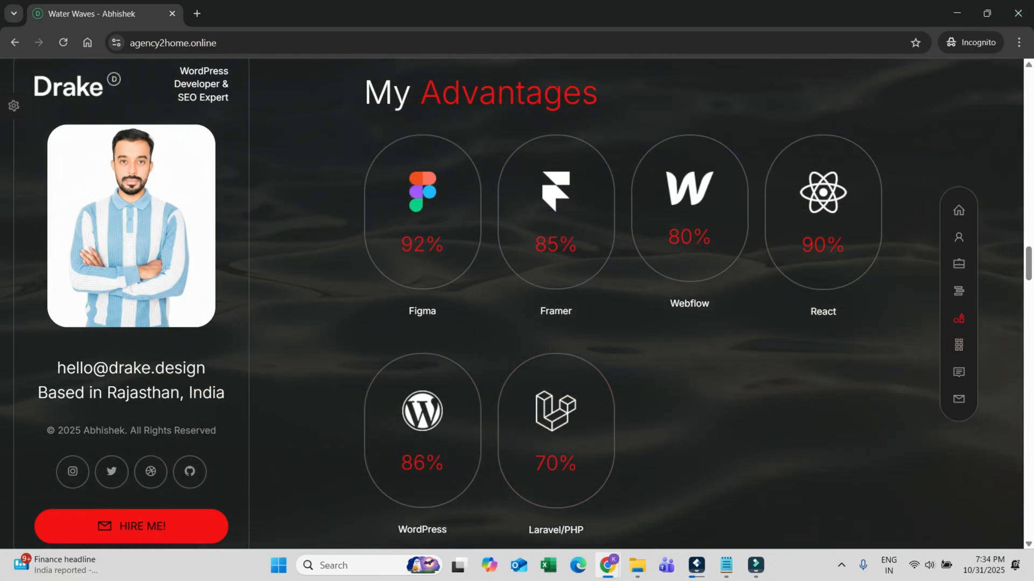
{"action": "left_click", "coordinate": [1018, 13]}
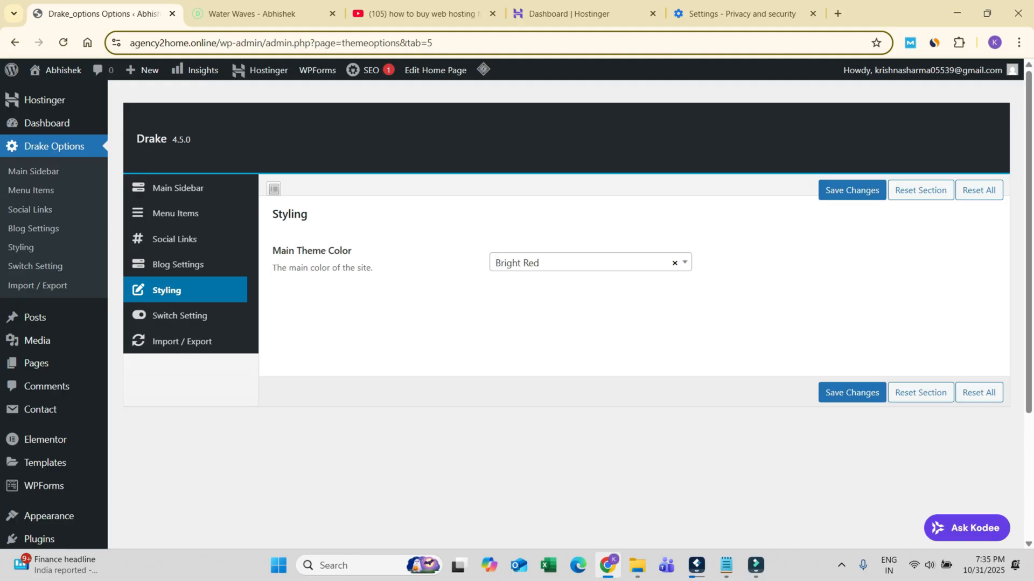
Step: Switch to Notepad to examine the list of premium themes and plugins, and return to the Drake styling options in Chrome
{"action": "left_click", "coordinate": [726, 565]}
{"action": "left_click", "coordinate": [651, 496]}
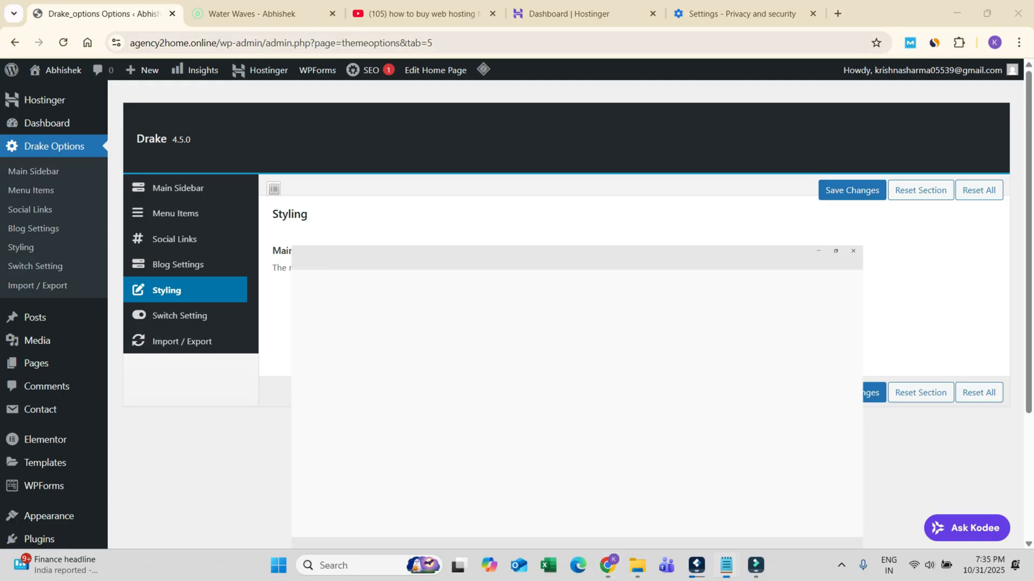
{"action": "left_click", "coordinate": [177, 296]}
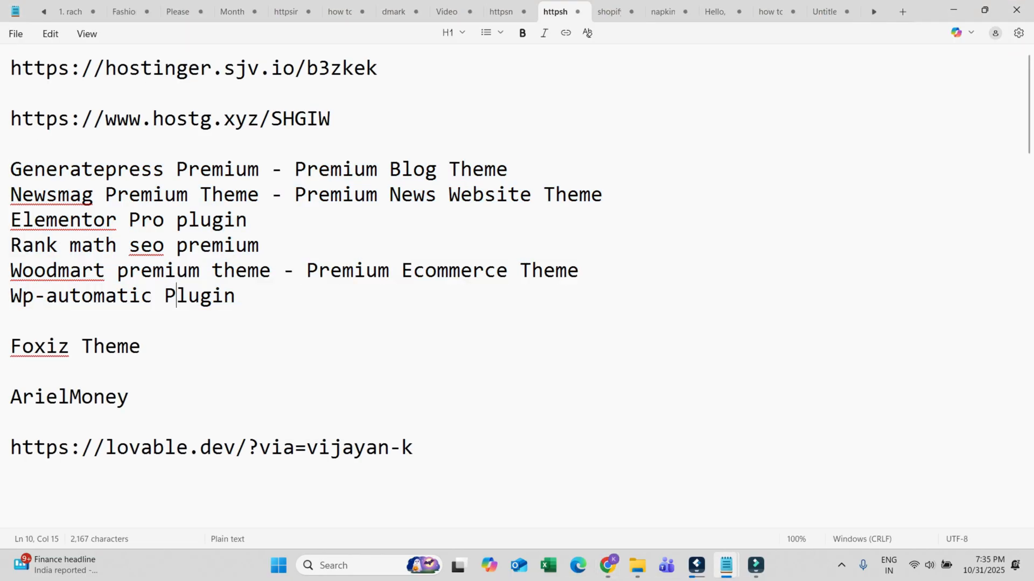
{"action": "left_click", "coordinate": [954, 10]}
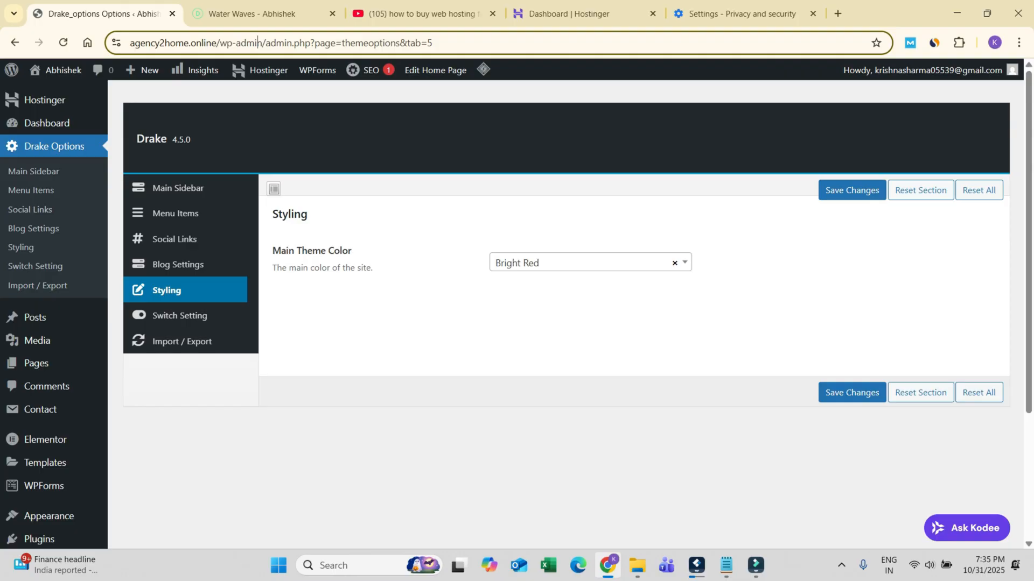